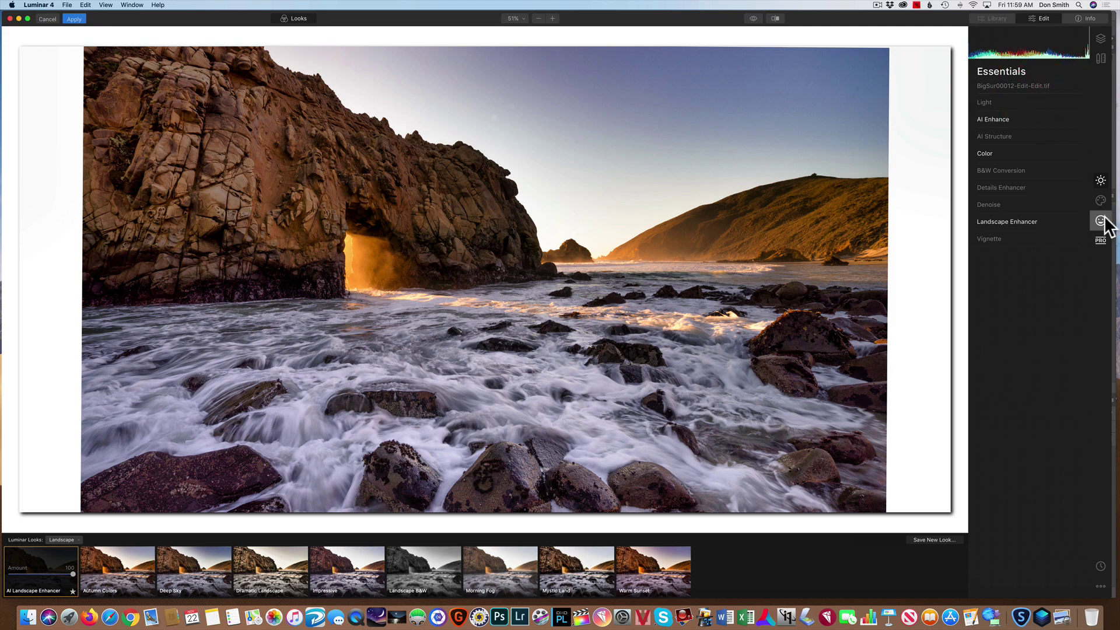
Use AI Sky Replacement to load the custom sky image Don Sunset 8.jpg from the Sky Photos folder
left_click(1100, 200)
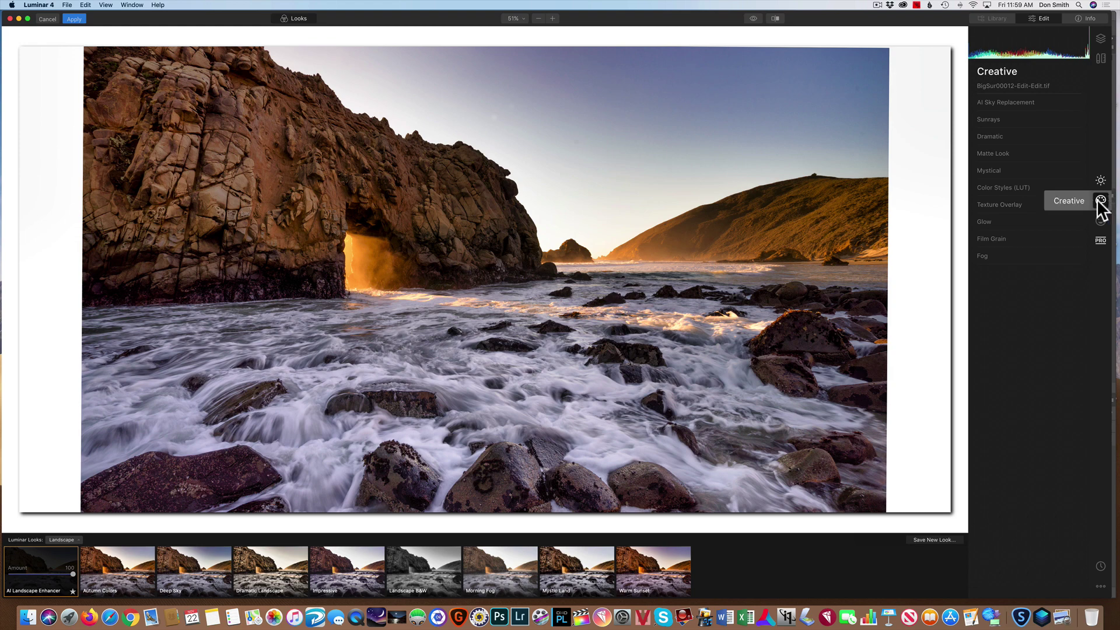
left_click(1051, 100)
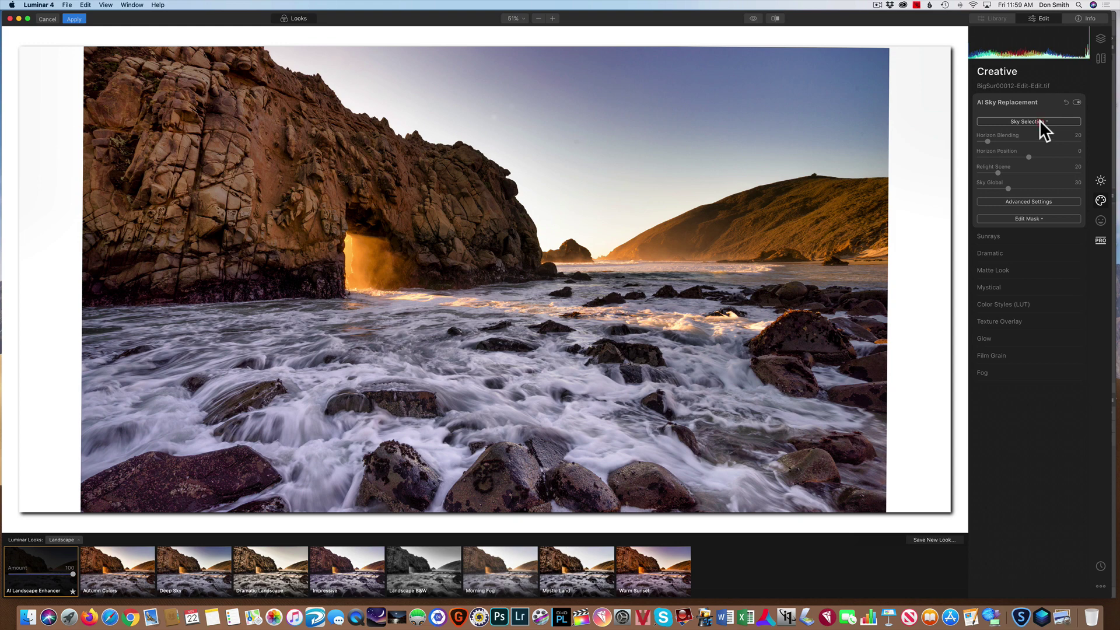
left_click(1039, 121)
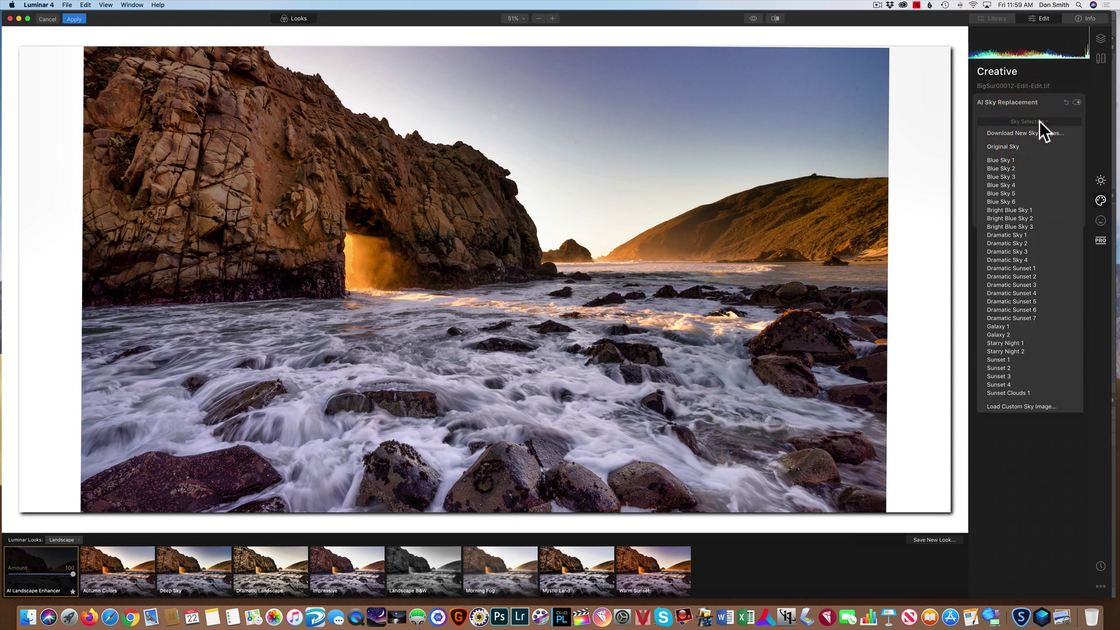
left_click(1018, 405)
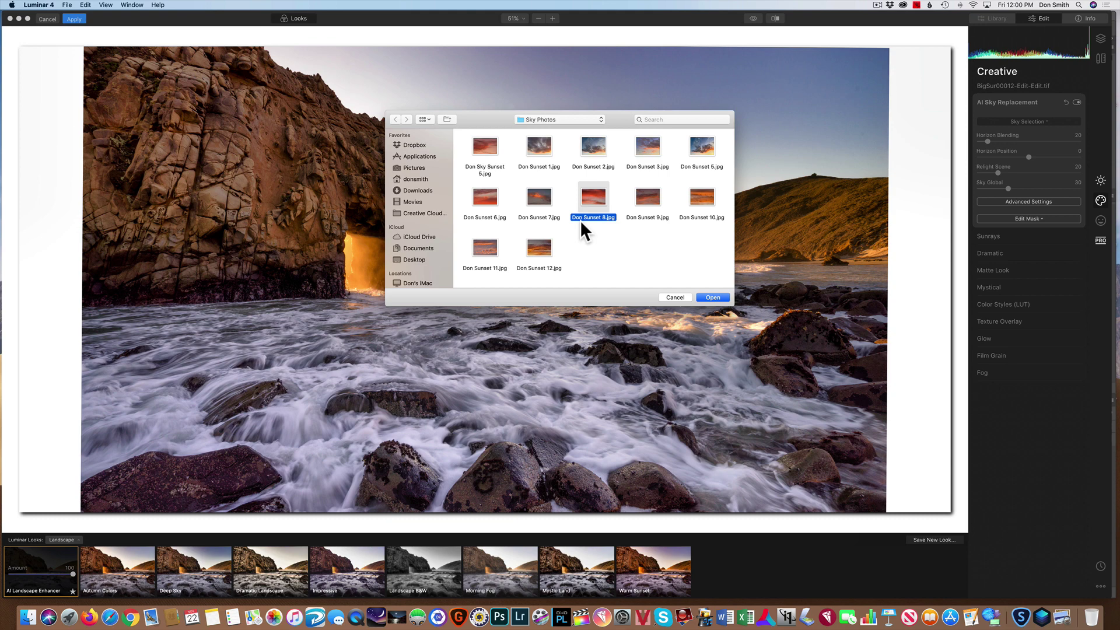
left_click(712, 298)
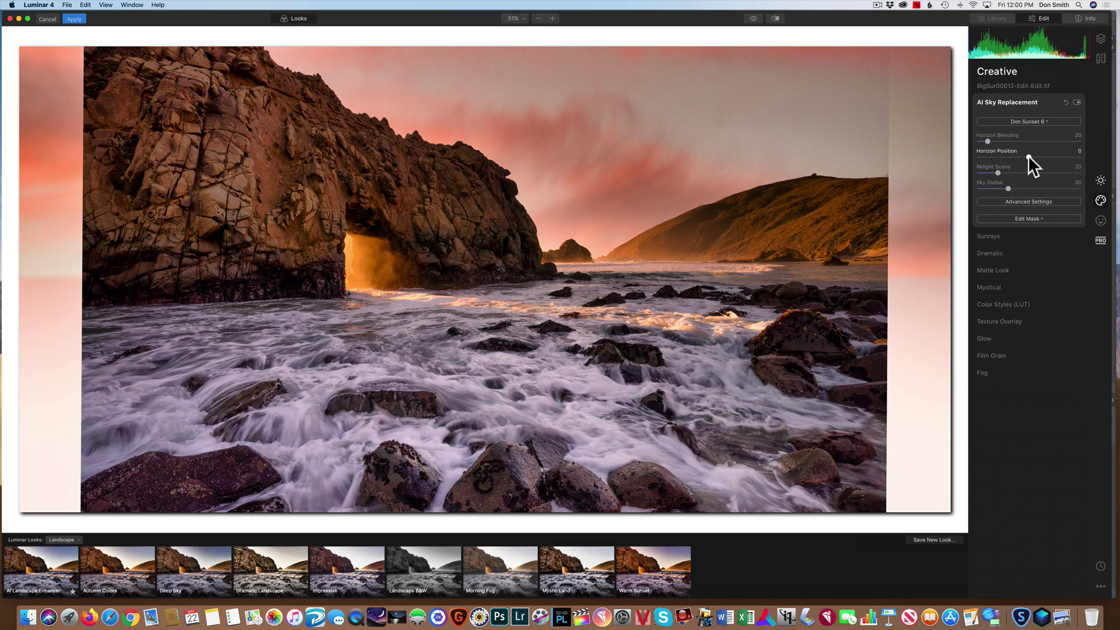
Set the replacement sky's Horizon Position to about -66 and Relight Scene to 0, and apply the edit back to Photoshop
left_click_drag(1027, 155, 993, 165)
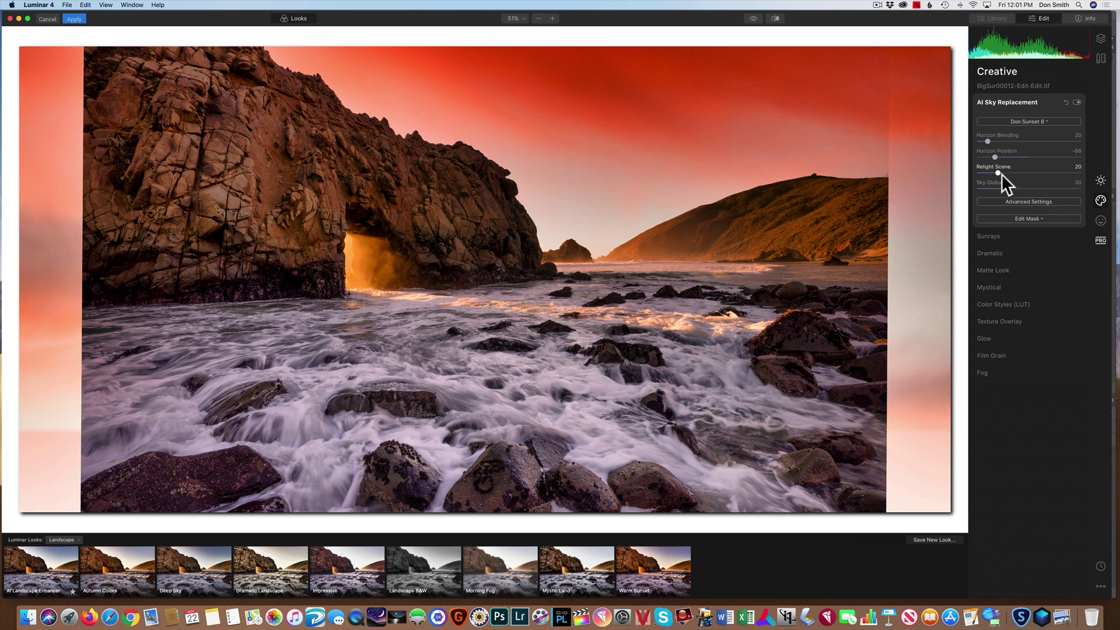
left_click_drag(996, 172, 960, 174)
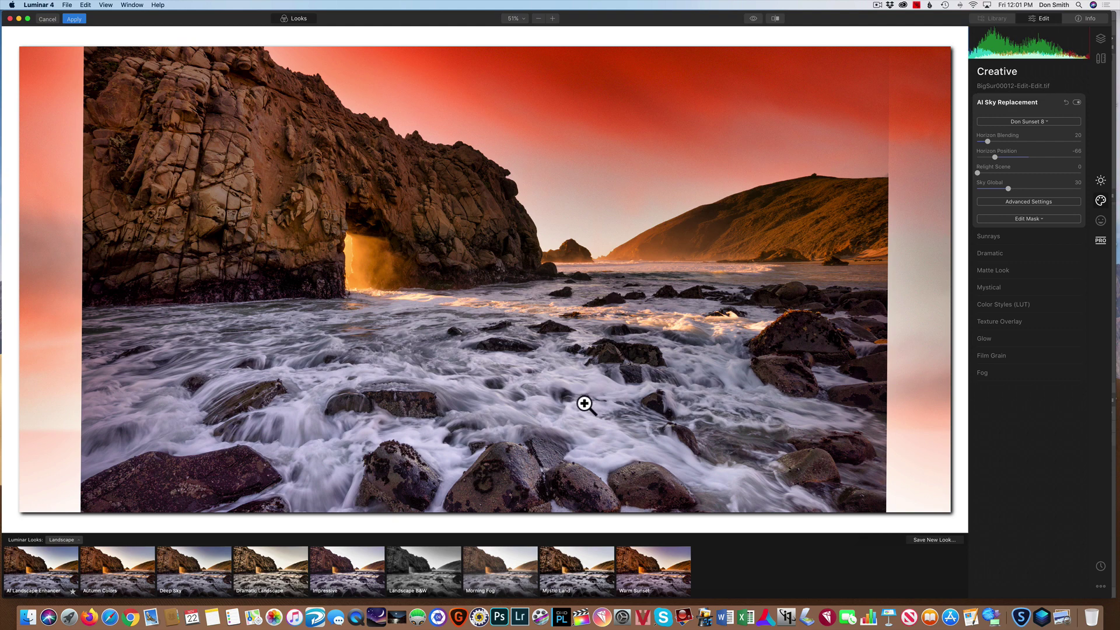
left_click_drag(975, 174, 1023, 169)
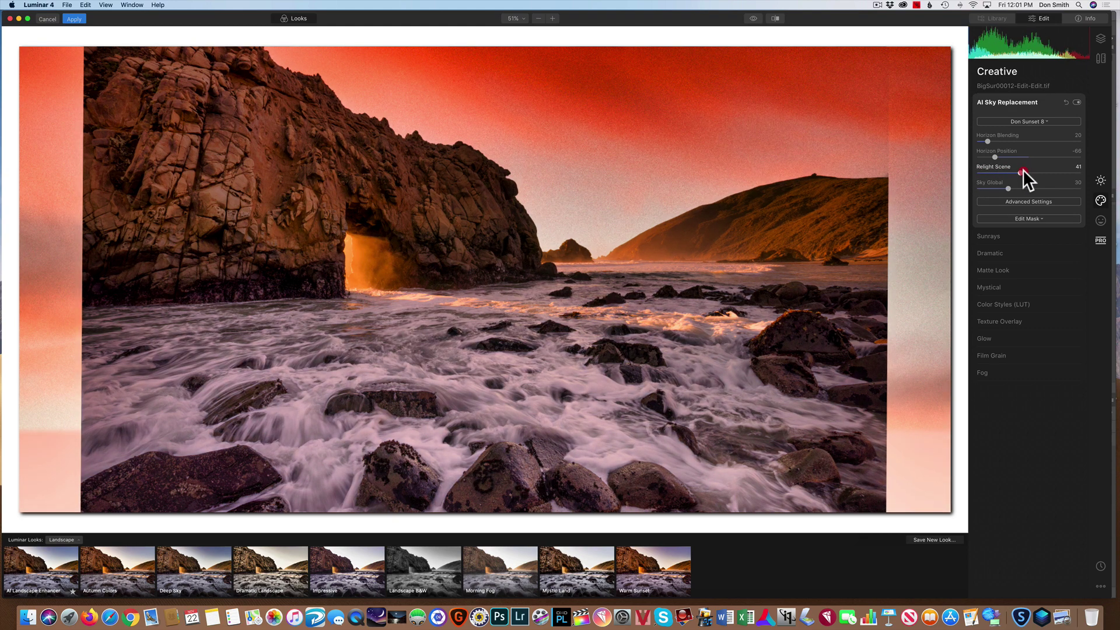
double_click(1021, 171)
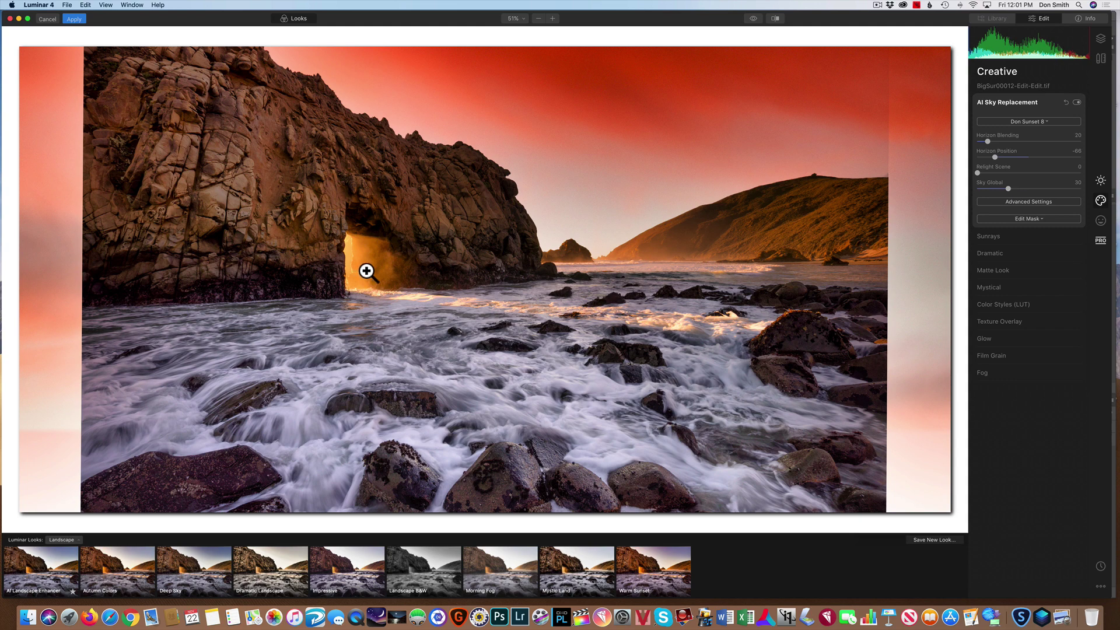
left_click(72, 19)
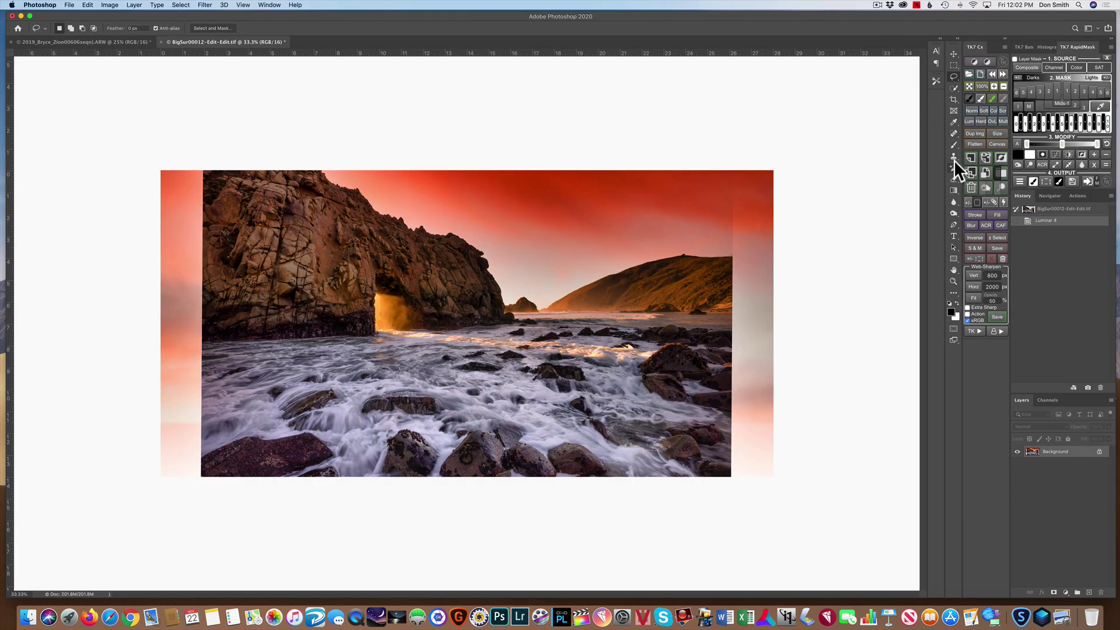
Crop away the extra strips of sky-filled canvas on both sides of the seascape photo
left_click(953, 99)
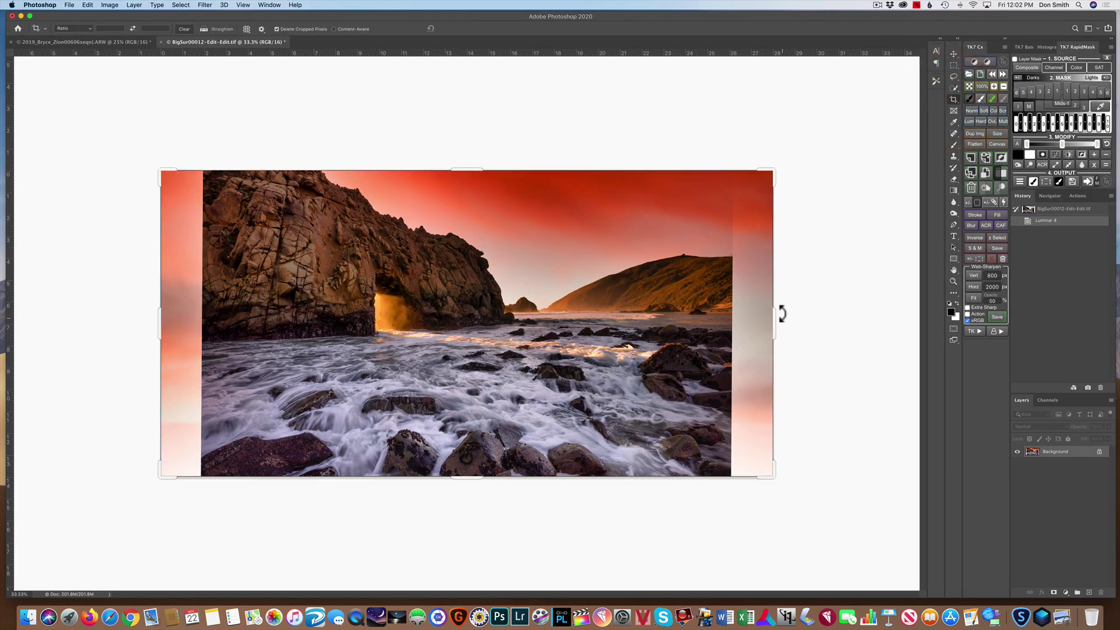
left_click_drag(756, 326, 757, 320)
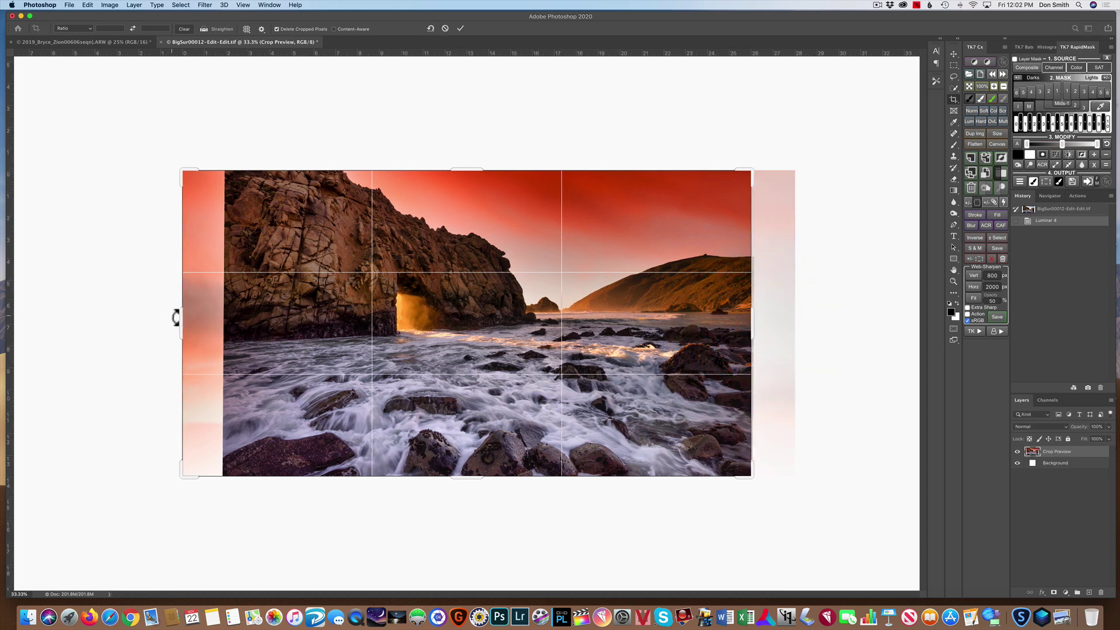
left_click_drag(181, 320, 201, 324)
key("super+r")
double_click(306, 307)
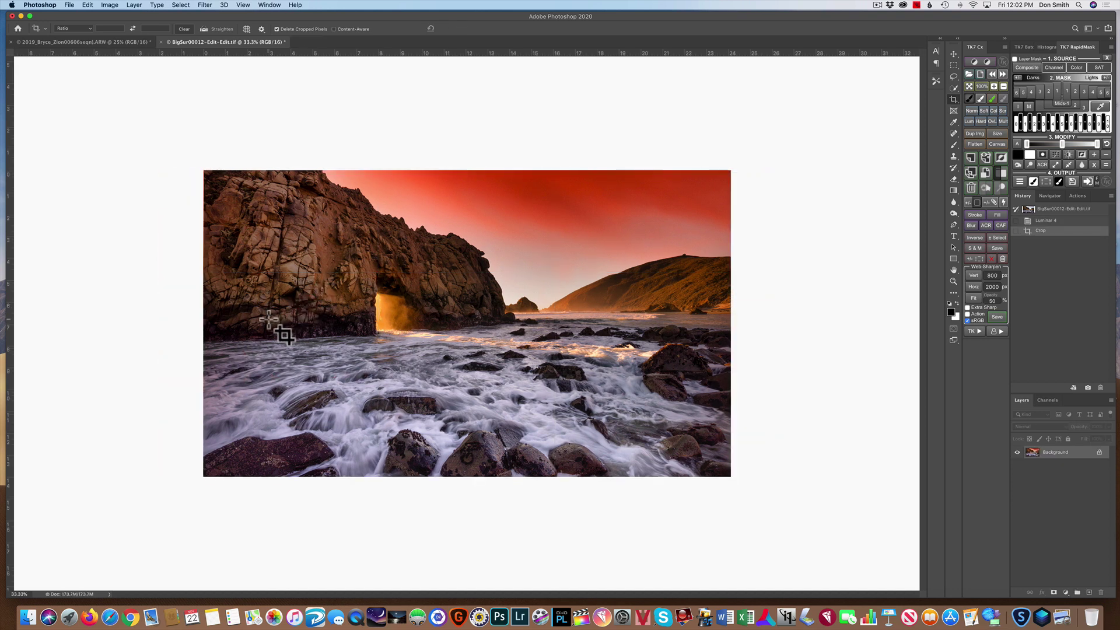
Turn on Content-Aware for the Crop tool and crop the photo again with the frame rotated very slightly
left_click(952, 98)
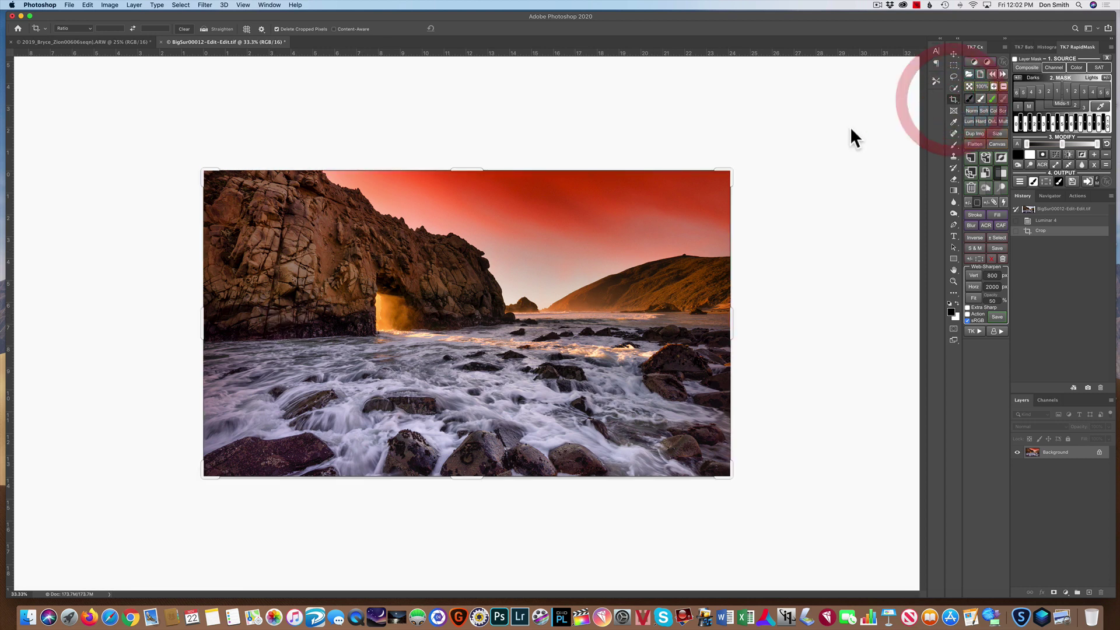
left_click(334, 30)
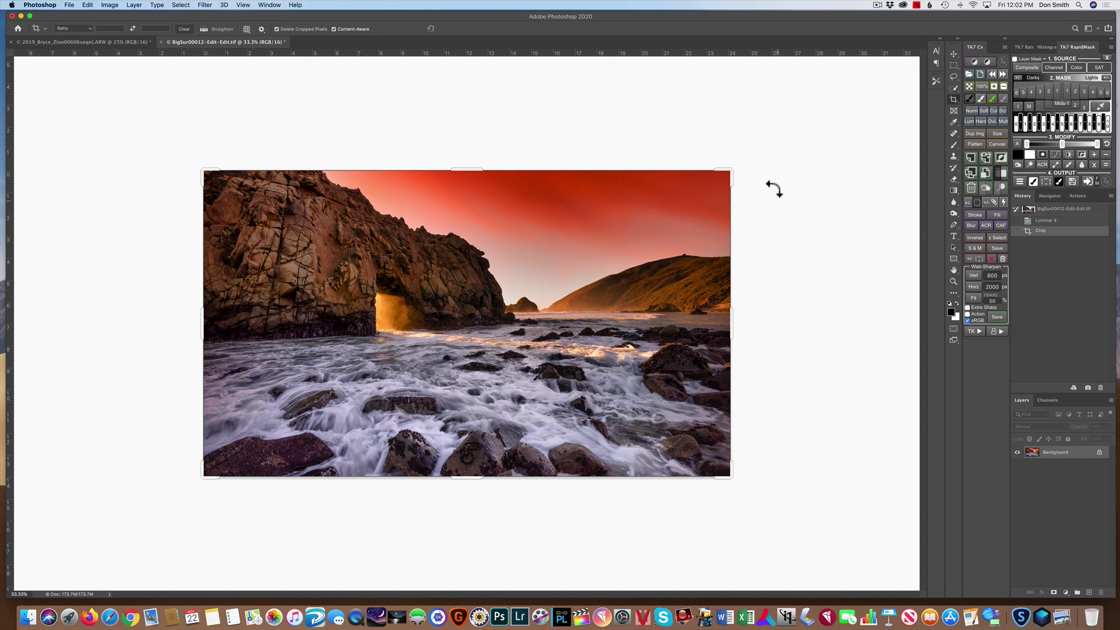
left_click_drag(746, 166, 745, 165)
left_click_drag(671, 236, 671, 239)
double_click(671, 238)
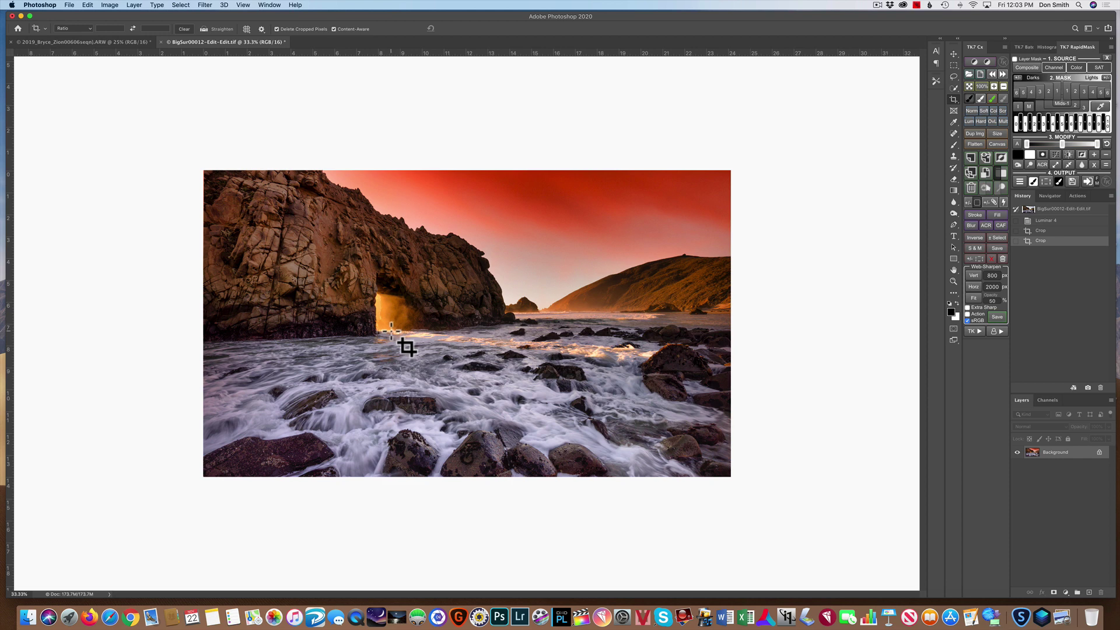
Lasso the glowing opening of the rock arch and feather the selection by 20 pixels
key("l")
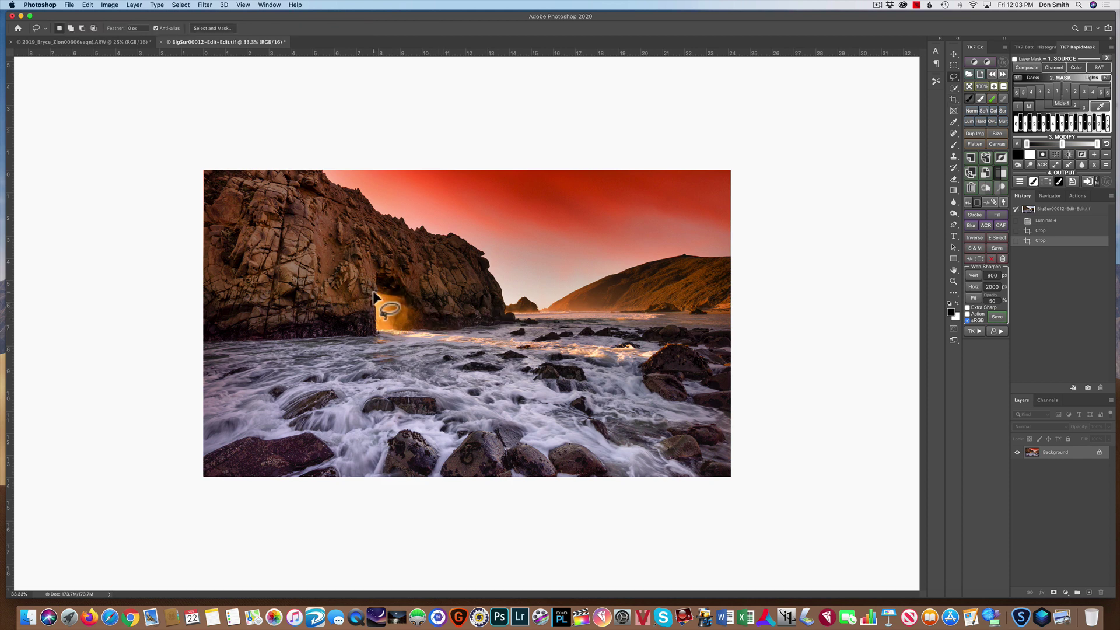
mouse_move(371, 292)
left_mouse_down()
mouse_move(377, 338)
mouse_move(406, 335)
mouse_move(416, 315)
mouse_move(374, 294)
left_mouse_up()
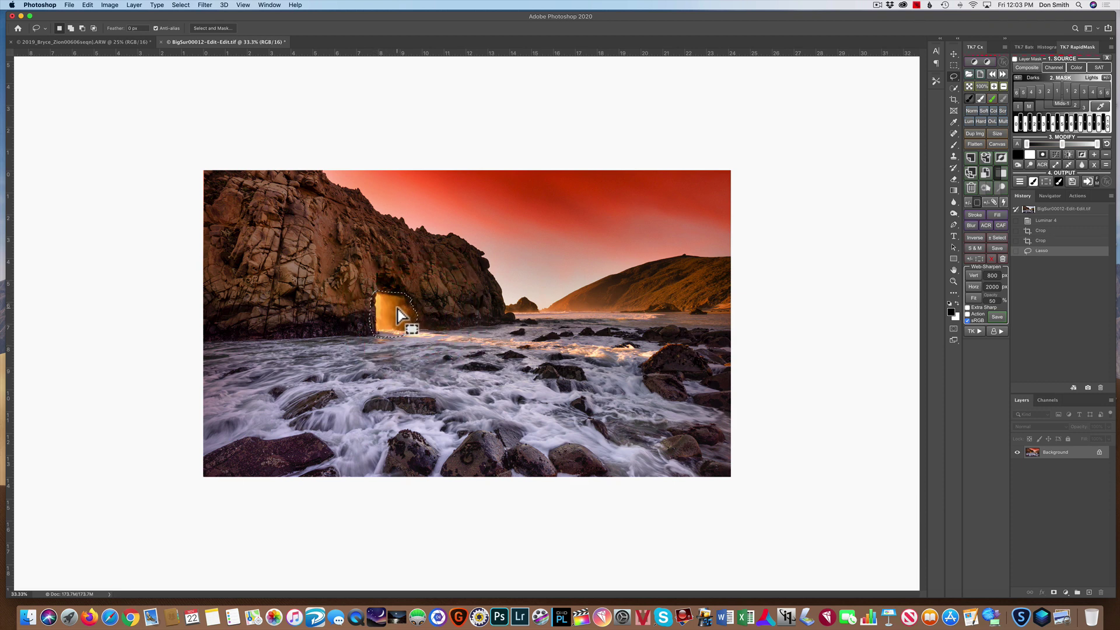
right_click(397, 309)
left_click(403, 328)
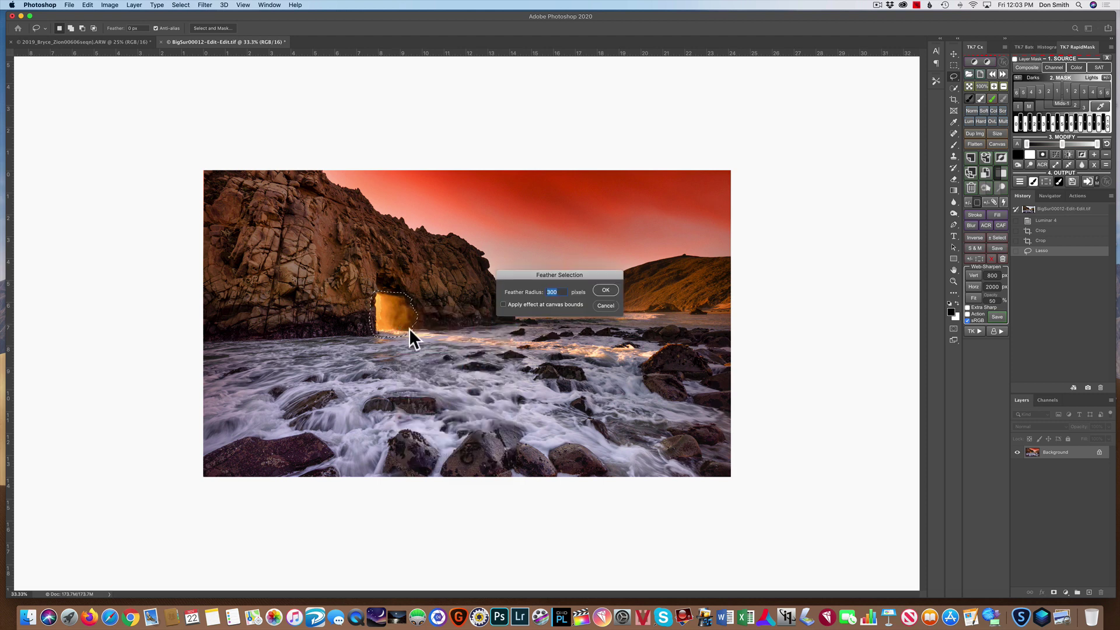
type("20")
left_click(605, 290)
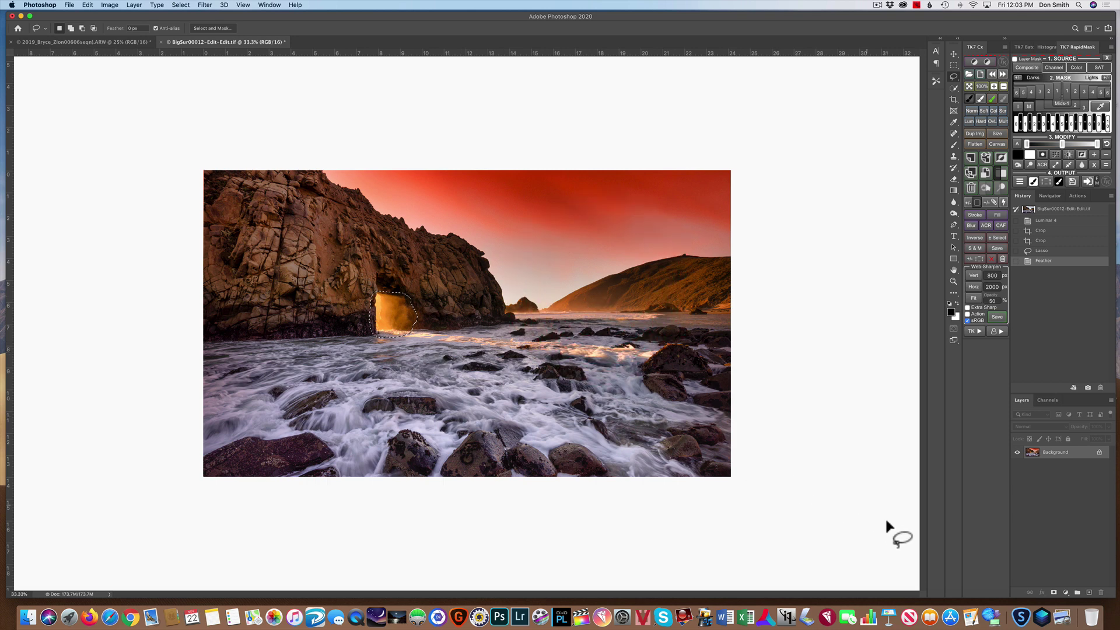
Add a Hue/Saturation adjustment layer for the selected arch opening, sample its glow to target Yellows, and set Saturation to +10
left_click(1066, 591)
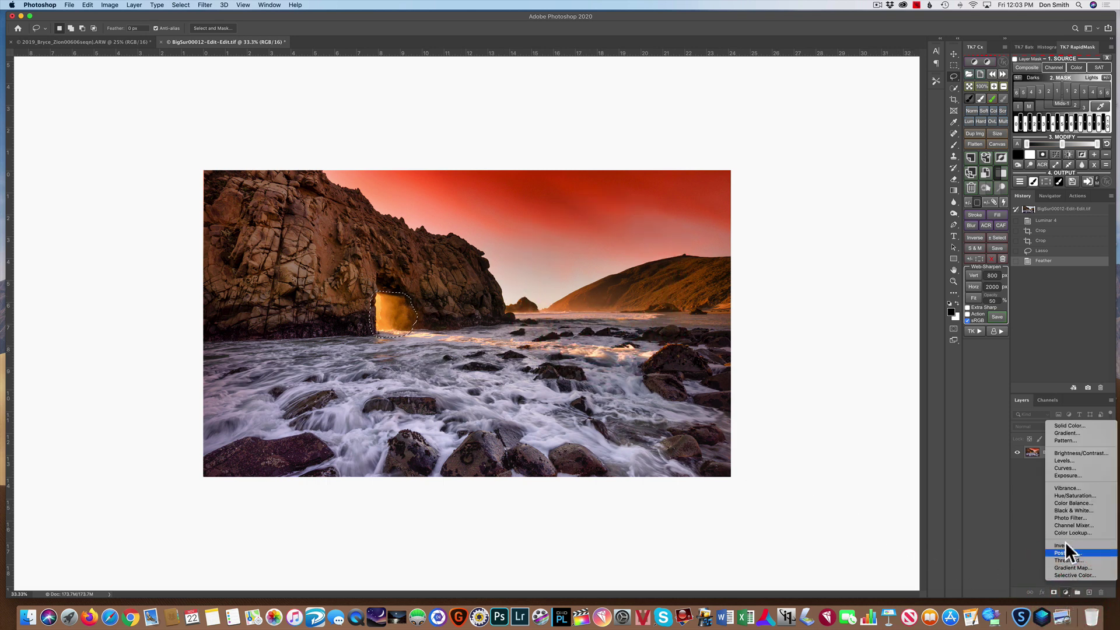
left_click(1067, 496)
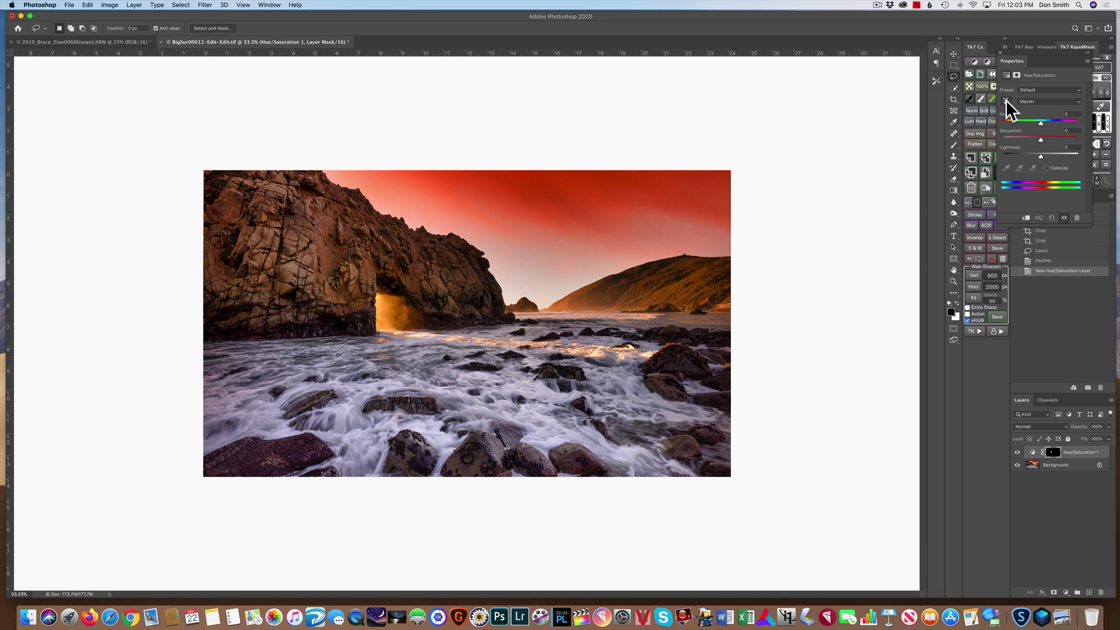
left_click(1005, 101)
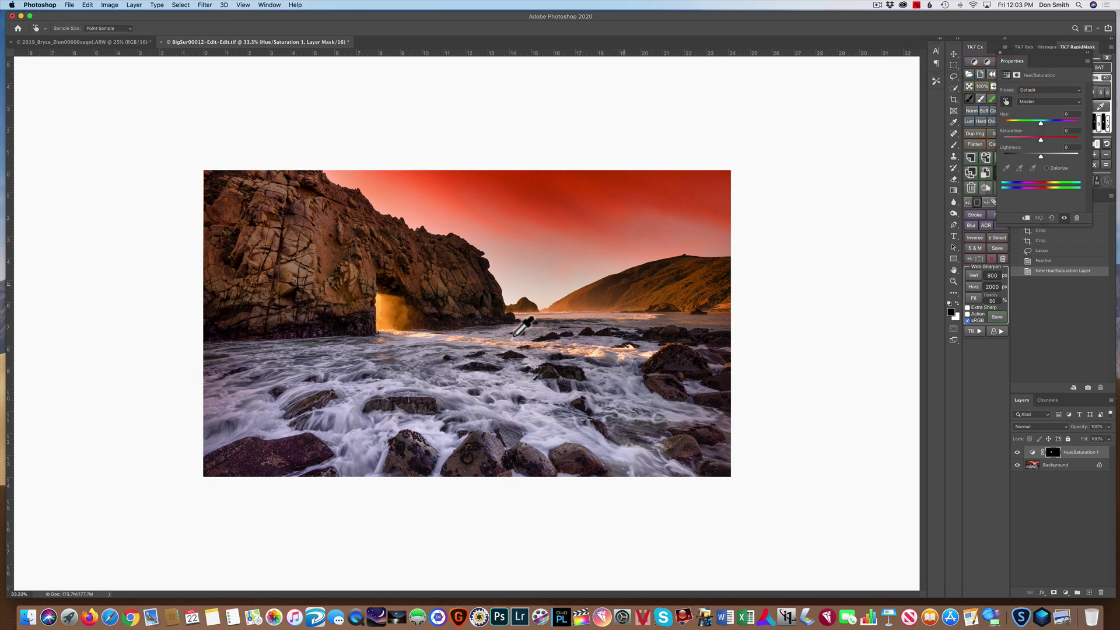
left_click(395, 315)
left_click(398, 320)
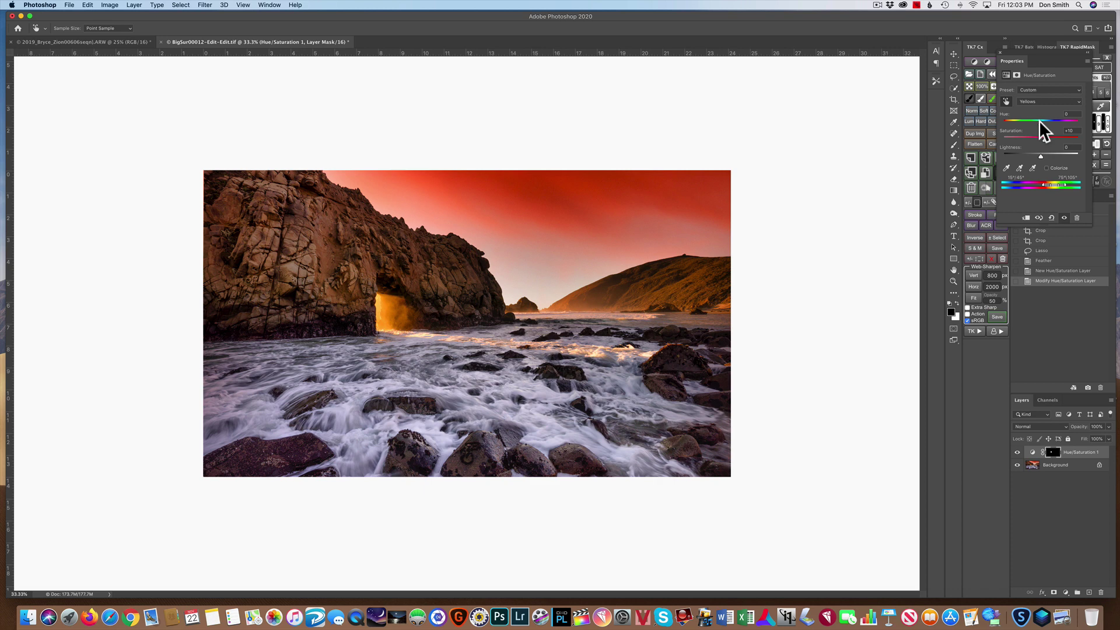
Shift the Yellows hue of the arch opening to about -13 so its glow turns redder
left_click_drag(1038, 120, 1037, 120)
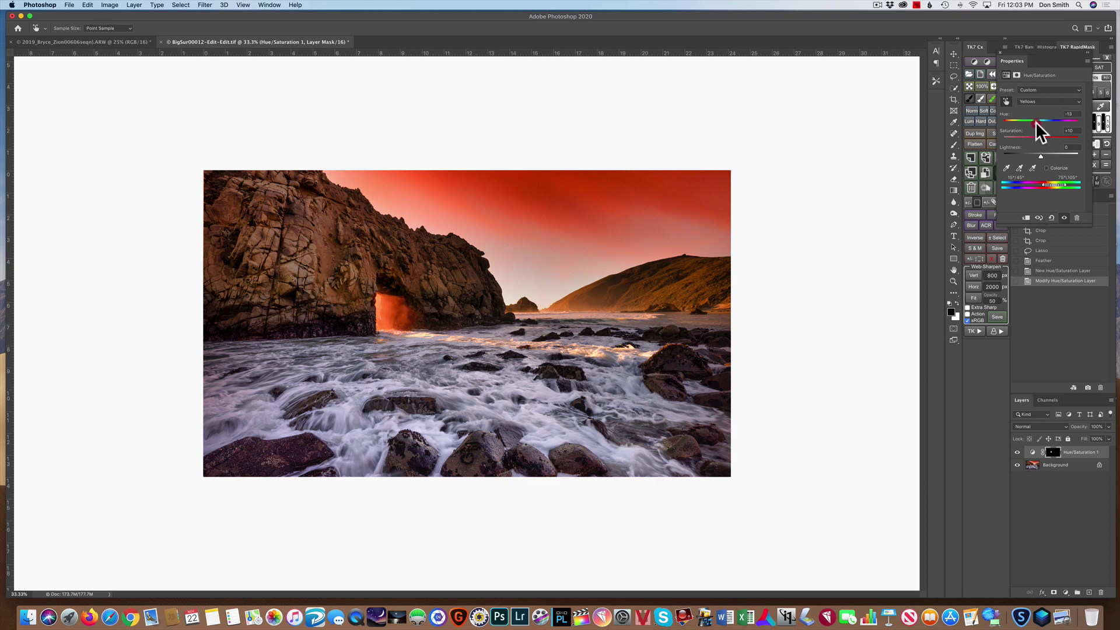
left_click_drag(1035, 122, 1038, 120)
left_click_drag(1037, 123, 1036, 124)
Display the Hue/Saturation layer's mask on its own, inspect its feathered edges up close, and return to the photo
key("alt")
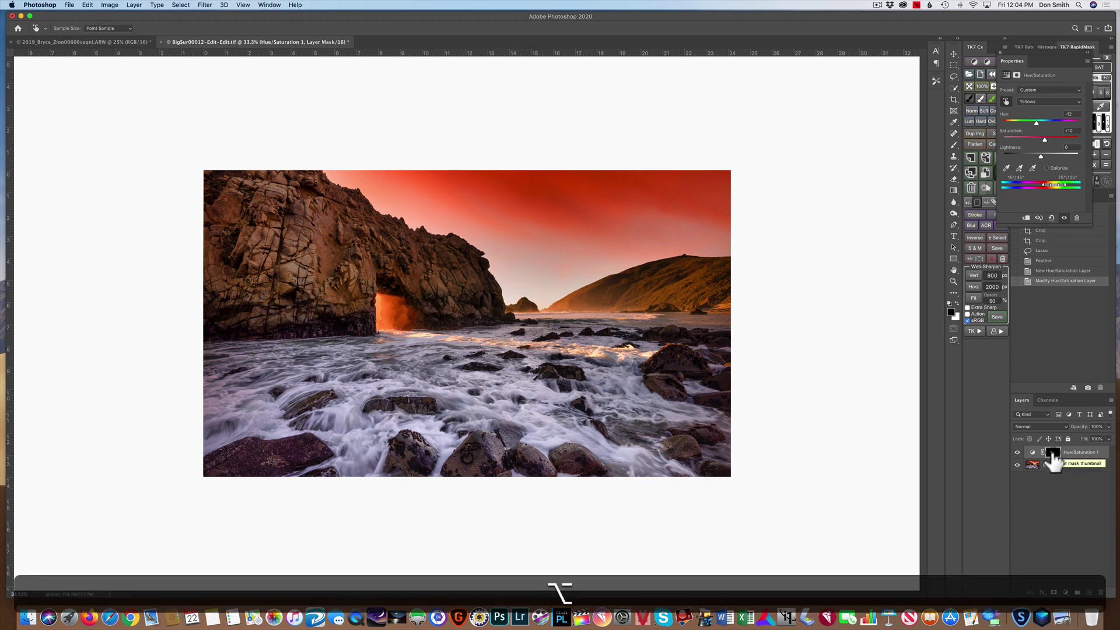
left_click(1052, 453, "alt")
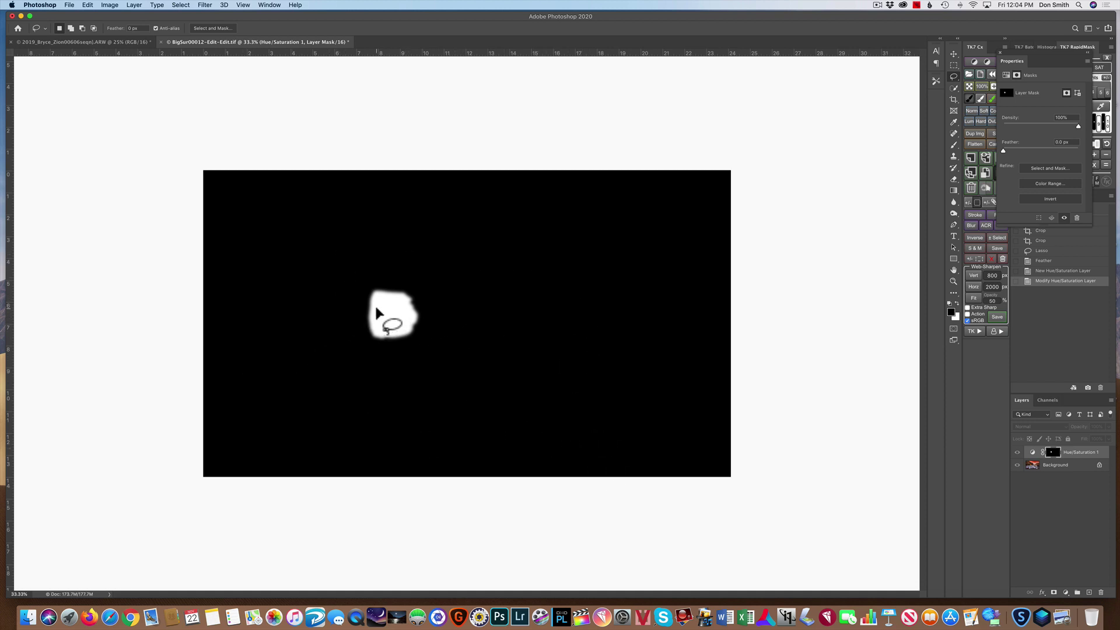
key("z")
left_click(406, 337)
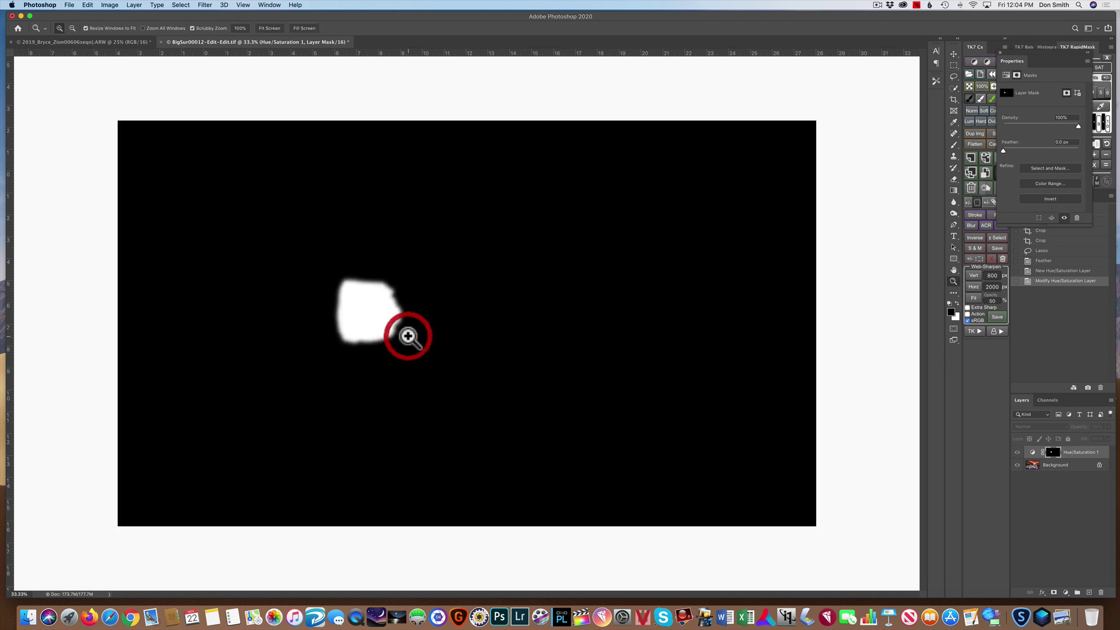
left_click(390, 335)
left_click(388, 332)
left_click(387, 332)
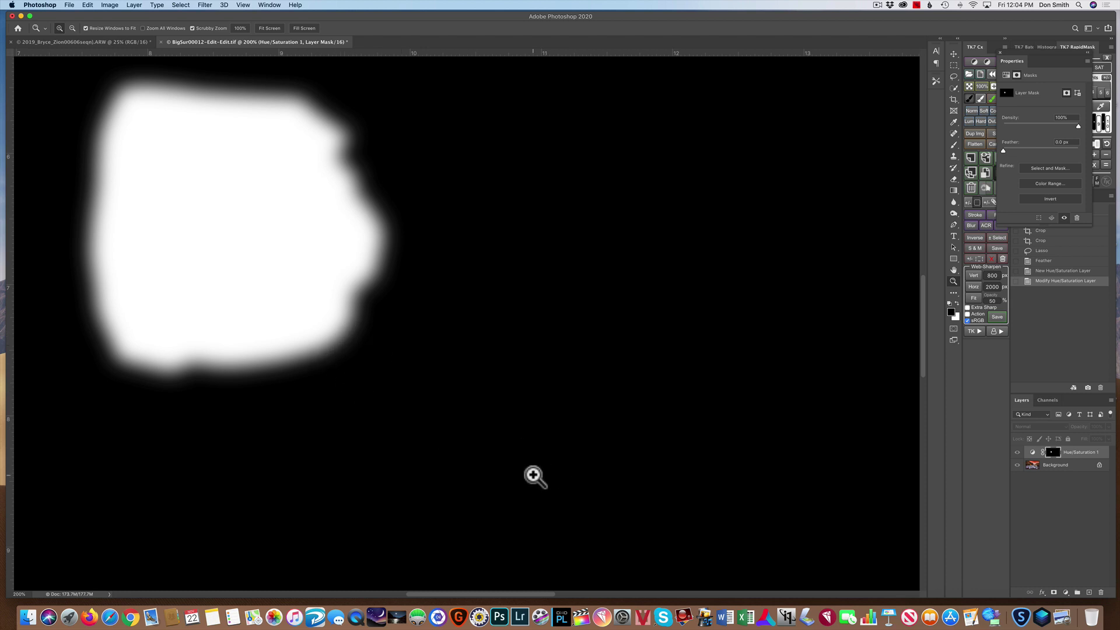
key("super")
key("super+minus")
key("super+minus")
key("super+minus")
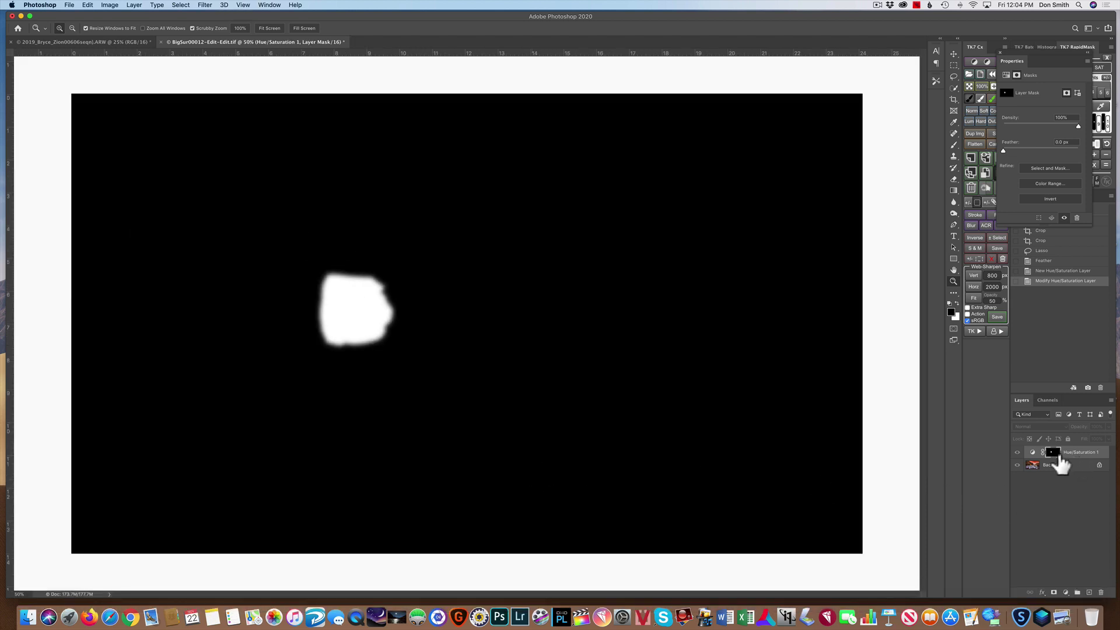
left_click(1053, 453, "alt")
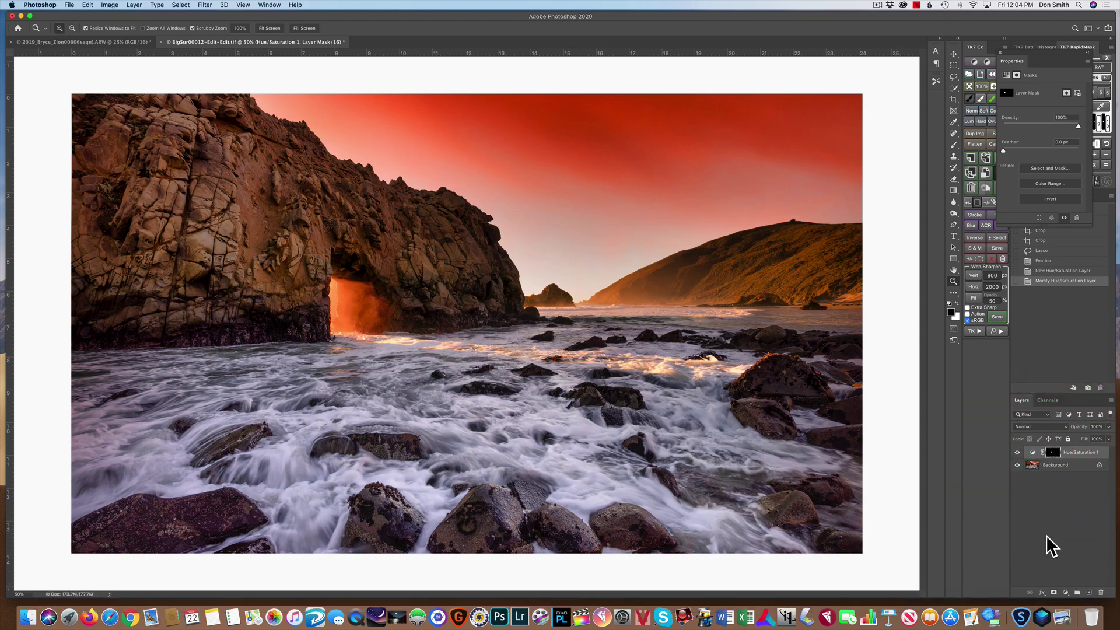
Add a Color Balance adjustment layer and replace its mask with a copy of the Hue/Saturation layer's mask
left_click(1066, 593)
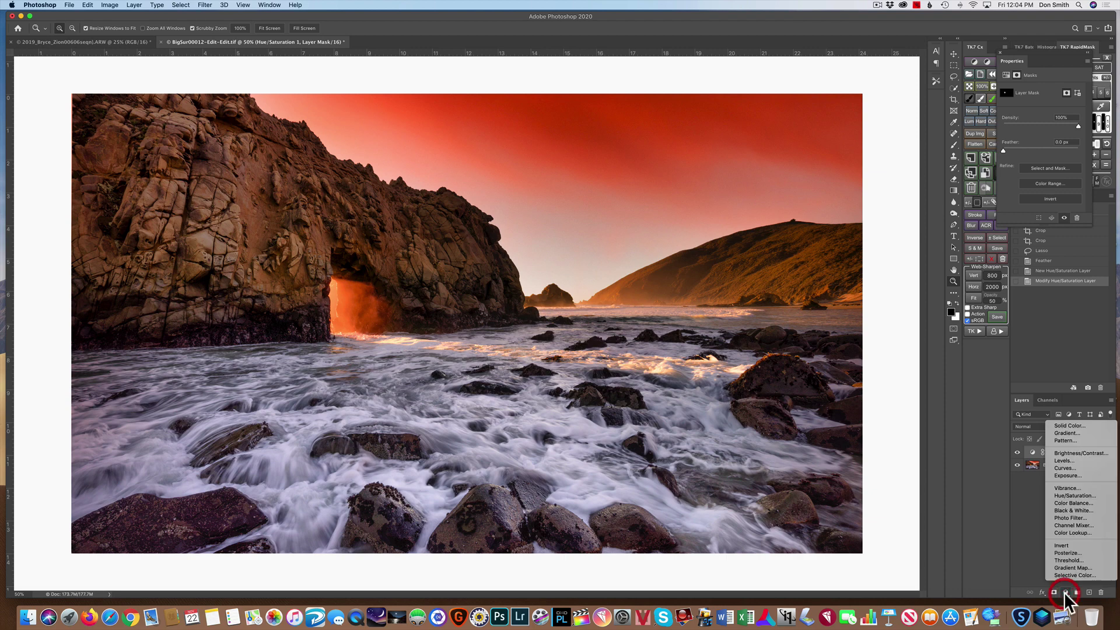
left_click(1074, 504)
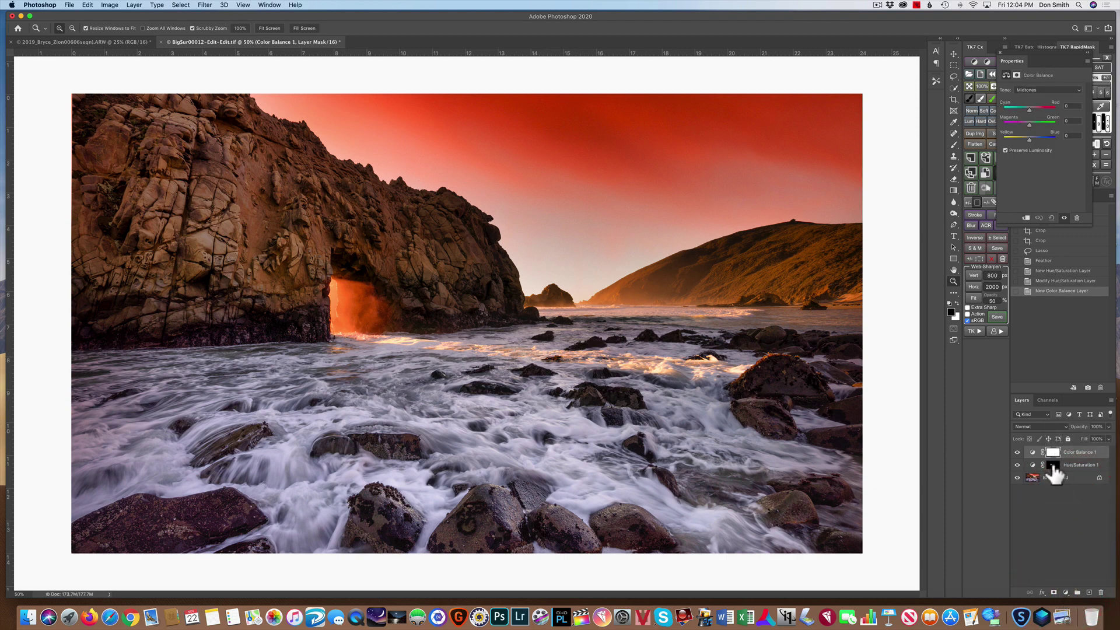
key("alt")
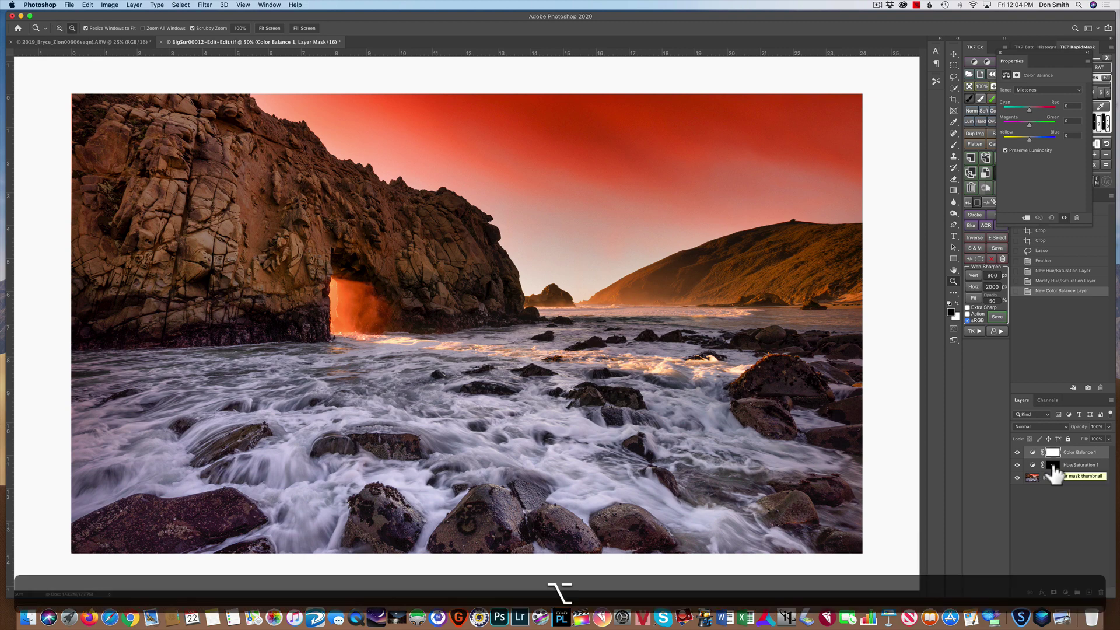
left_click_drag(1053, 470, 1051, 452)
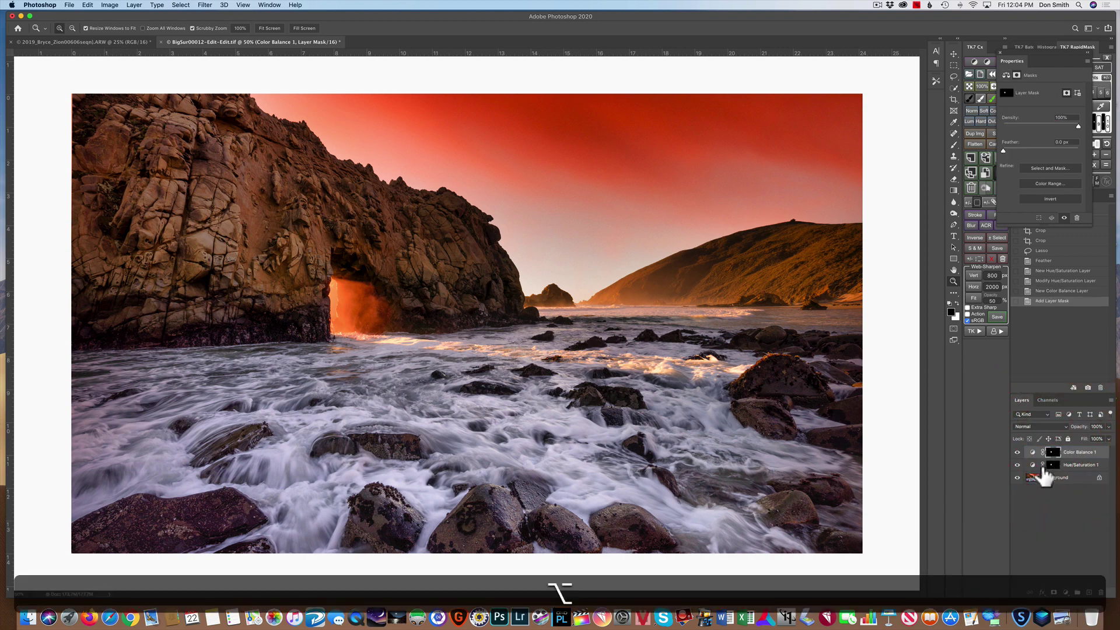
Fine-tune the arch opening's Color Balance midtones, adjusting the Cyan-Red and Yellow-Blue balance slightly
left_click(1032, 452)
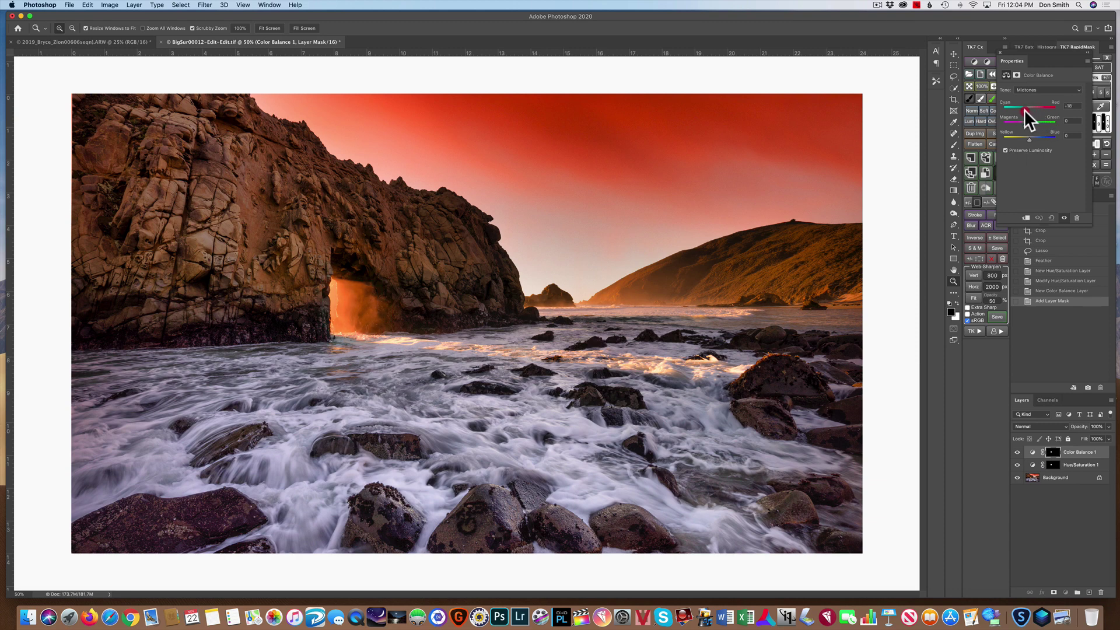
left_click_drag(1027, 110, 1027, 140)
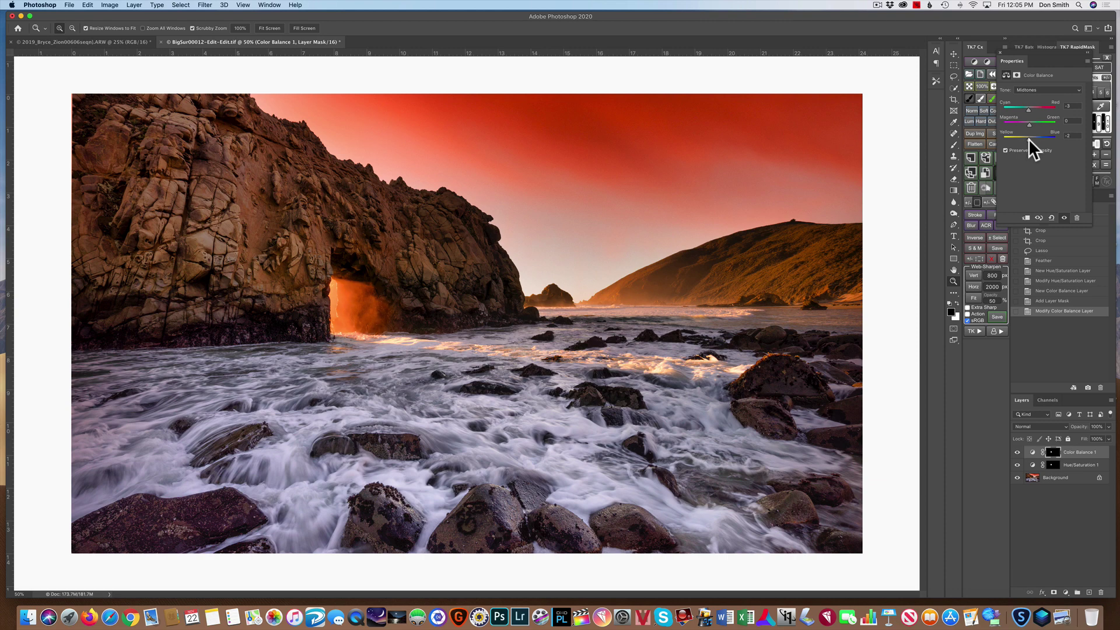
left_click_drag(1028, 139, 1029, 138)
Move the Color Balance and Hue/Saturation layers into a new group and lower the group's opacity to about 78%
left_click(1077, 592)
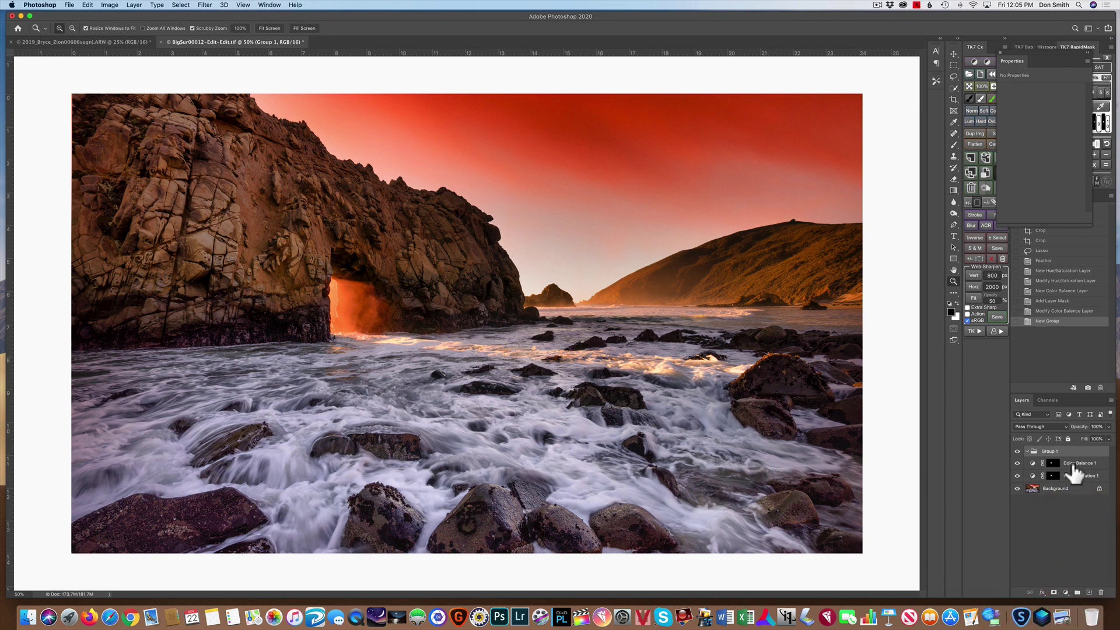
left_click(1074, 465)
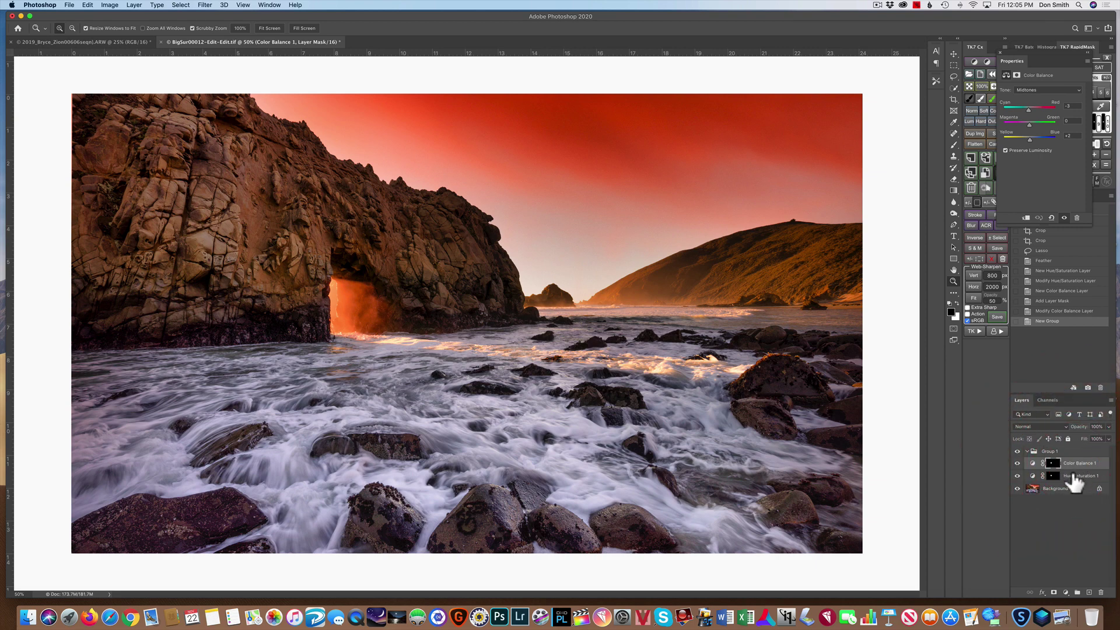
left_click(1074, 463, "super")
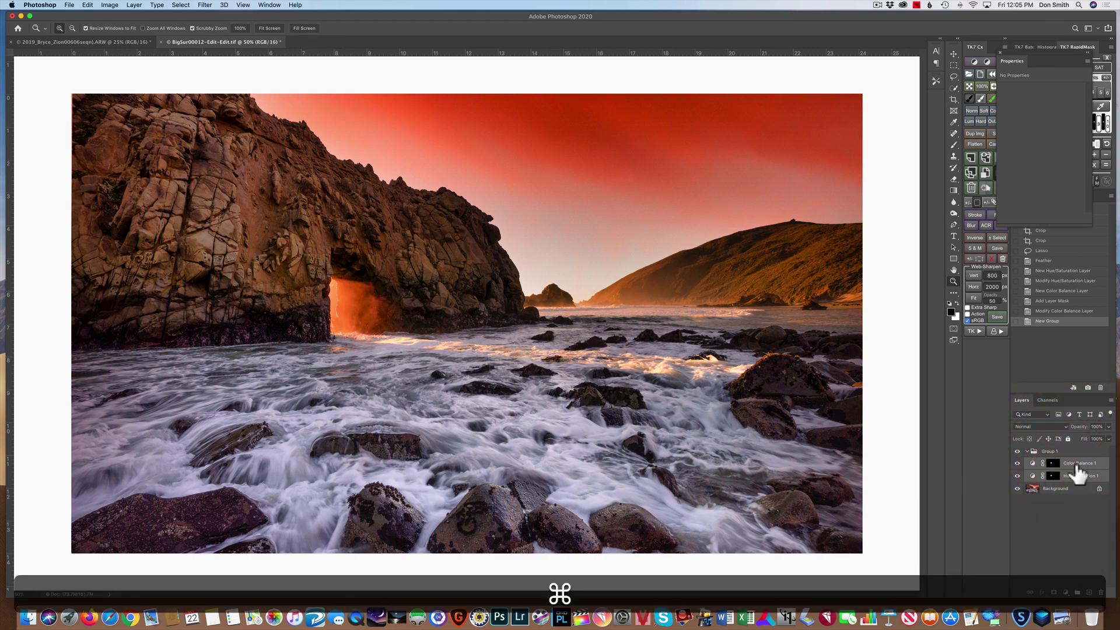
left_click_drag(1071, 459, 1044, 467)
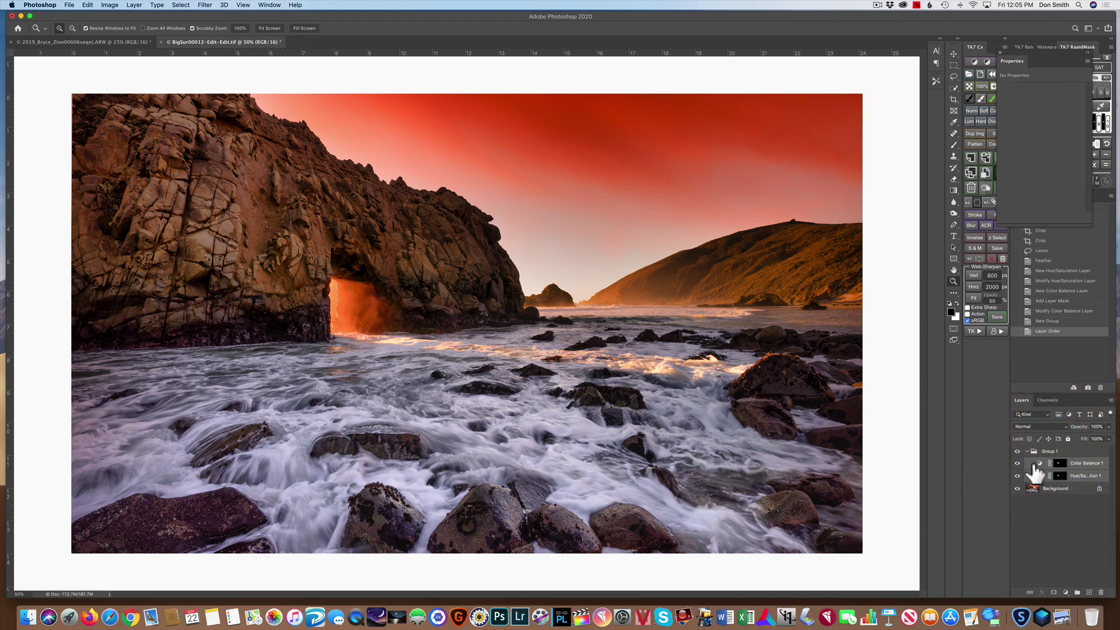
left_click(1069, 454)
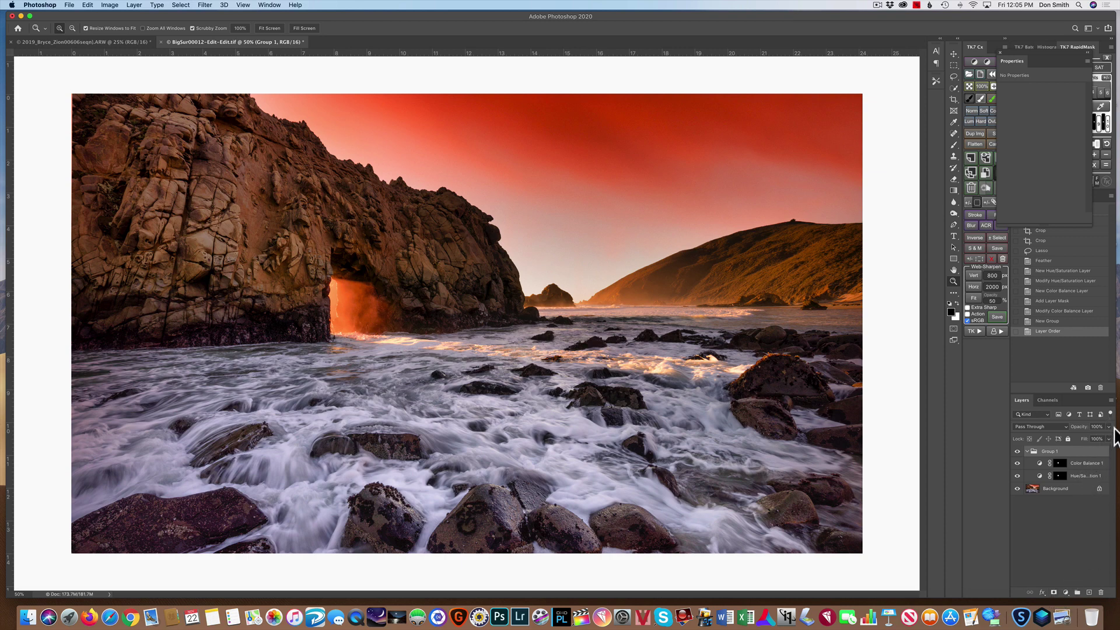
mouse_move(1108, 427)
left_mouse_down()
mouse_move(1101, 444)
mouse_move(1067, 434)
mouse_move(1119, 435)
mouse_move(1035, 440)
mouse_move(1100, 437)
left_mouse_up()
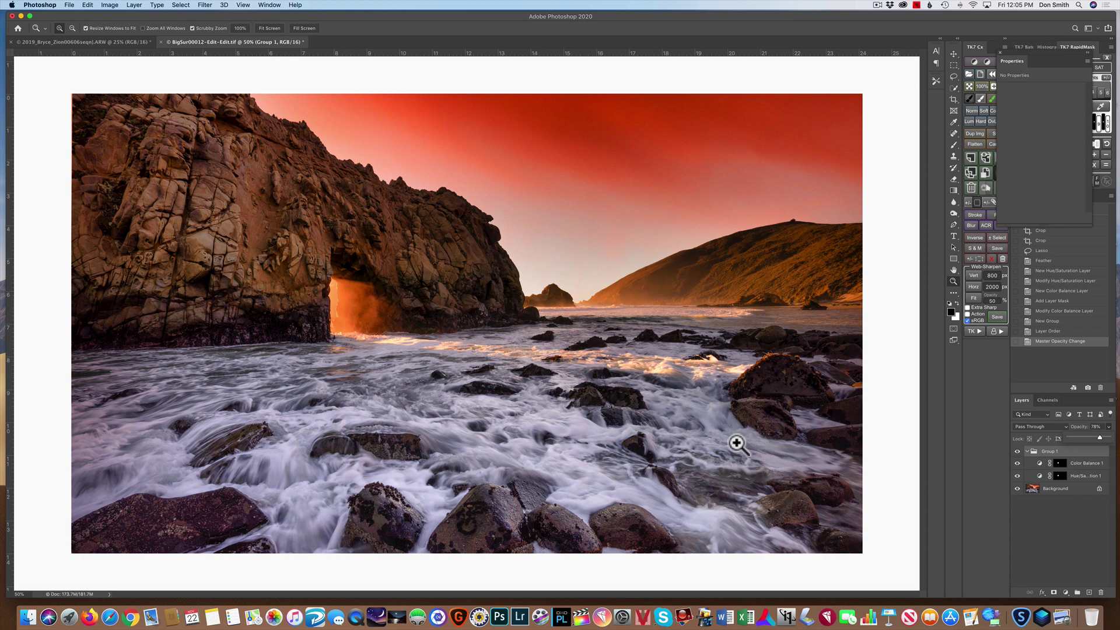
Stamp all visible layers into a new merged layer above the group
key("shift")
key("alt")
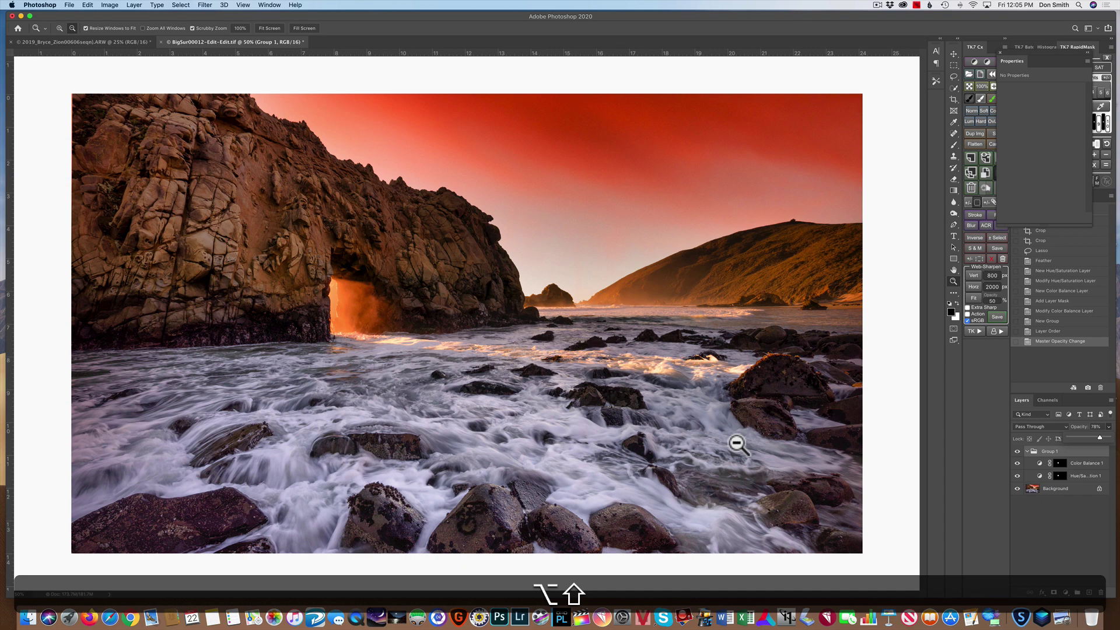
key("super+alt+shift+e")
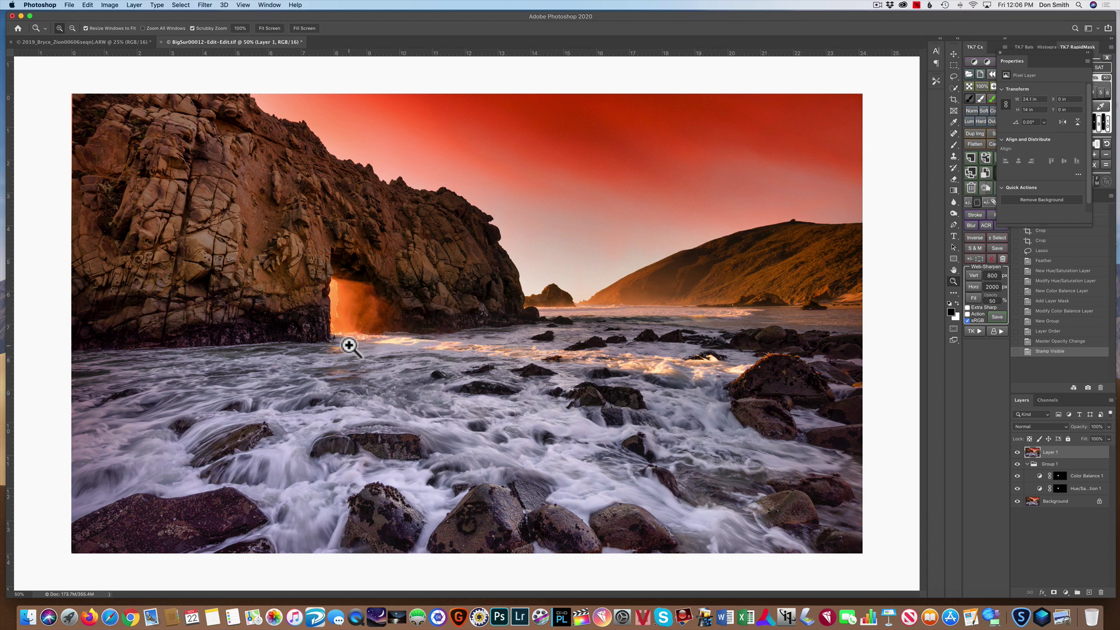
Lasso the sunlit streak of water running from the arch to the large rocks, refining its outline with small additions and subtractions
key("l")
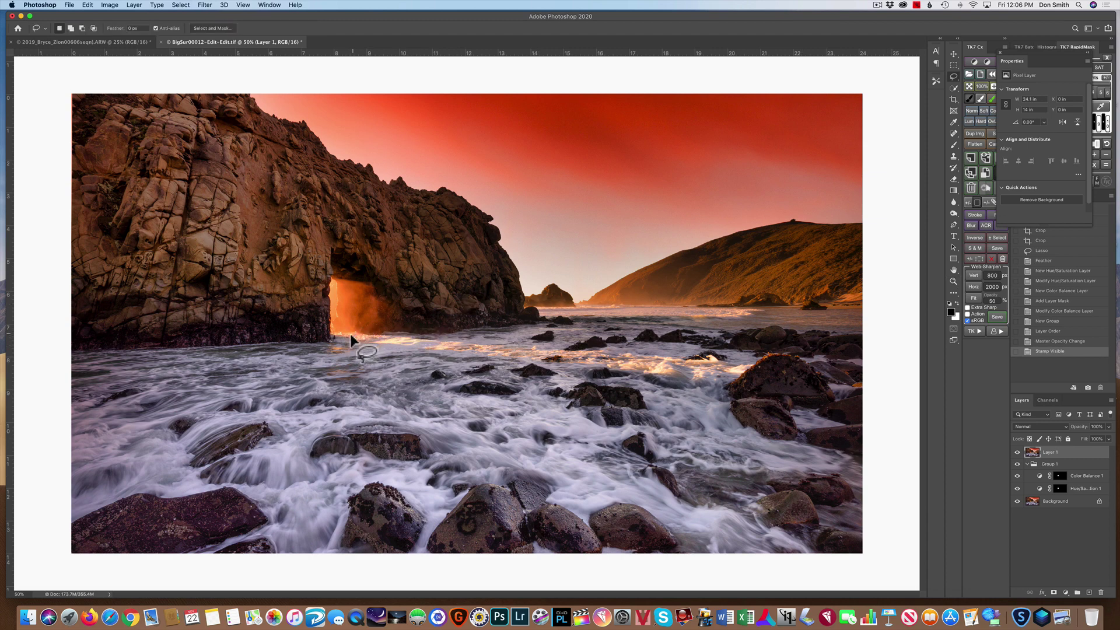
left_click_drag(333, 337, 628, 369)
mouse_move(697, 367)
left_mouse_down()
mouse_move(752, 365)
mouse_move(701, 352)
mouse_move(336, 338)
left_mouse_up()
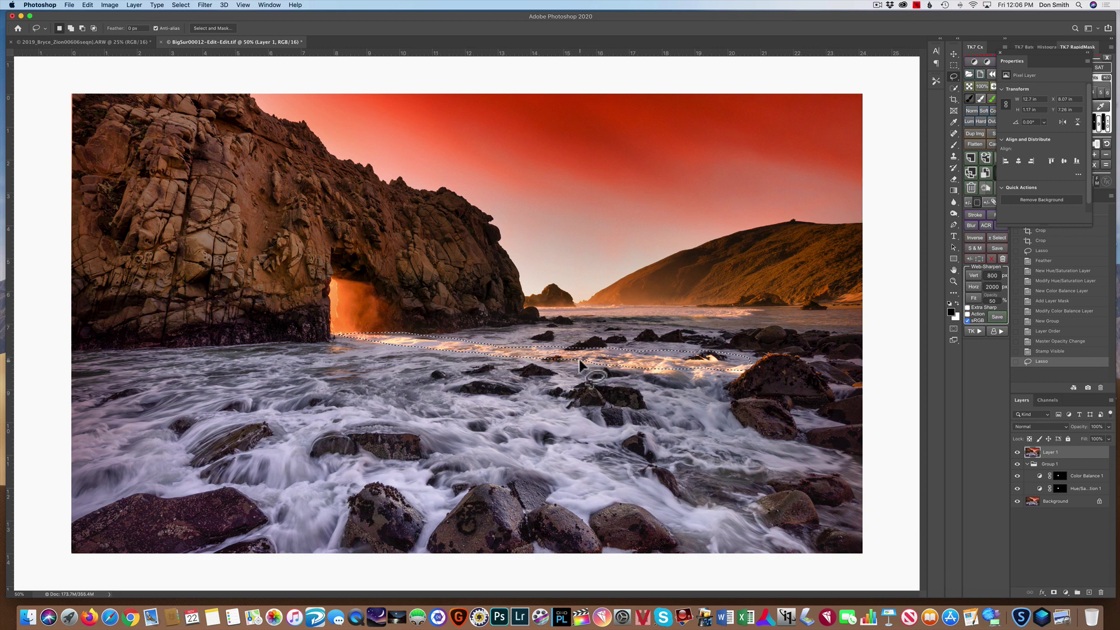
key("shift")
mouse_move(583, 358)
left_mouse_down()
mouse_move(707, 378)
mouse_move(753, 363)
mouse_move(603, 368)
mouse_move(690, 368)
mouse_move(620, 360)
mouse_move(615, 370)
left_mouse_up()
key("alt")
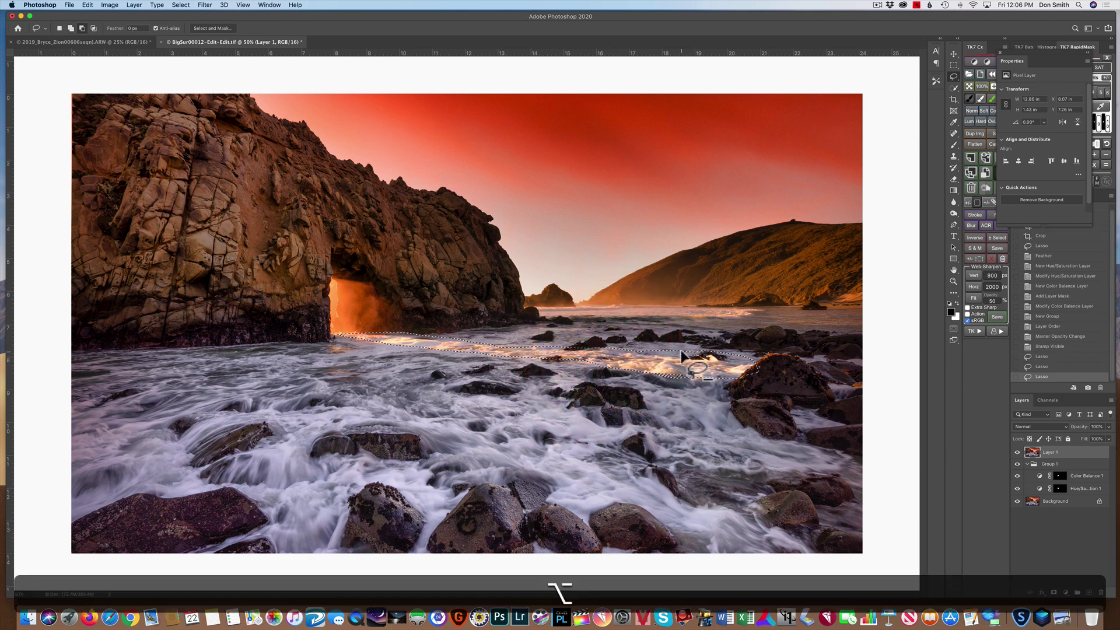
mouse_move(685, 352)
left_mouse_down()
mouse_move(633, 348)
mouse_move(683, 346)
left_mouse_up()
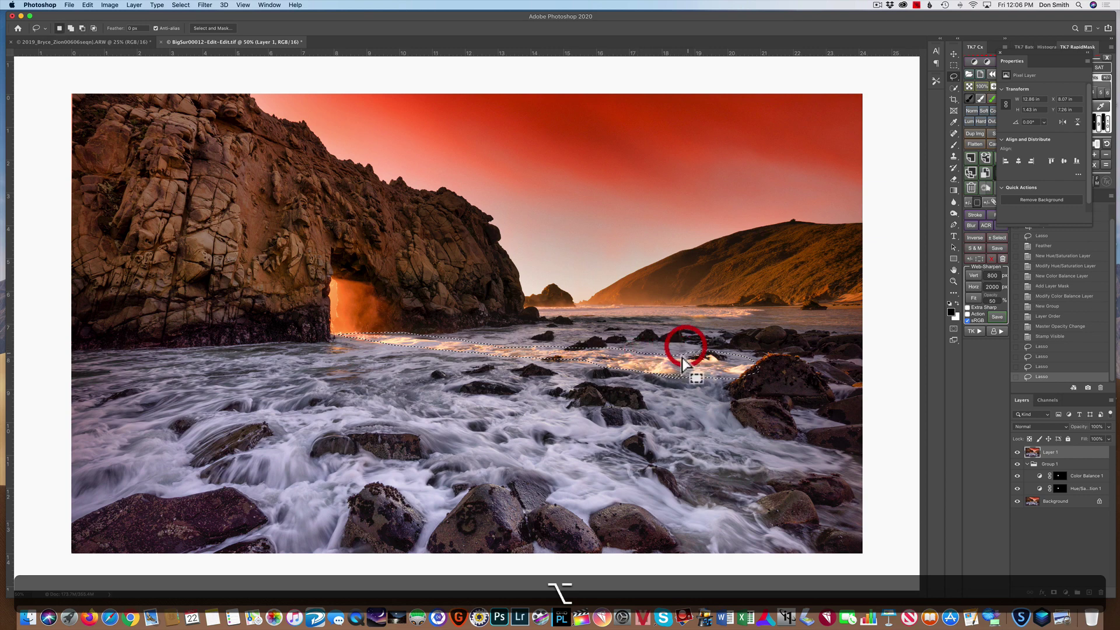
Feather the water streak selection with a radius of 20 pixels
right_click(613, 361)
left_click(622, 379)
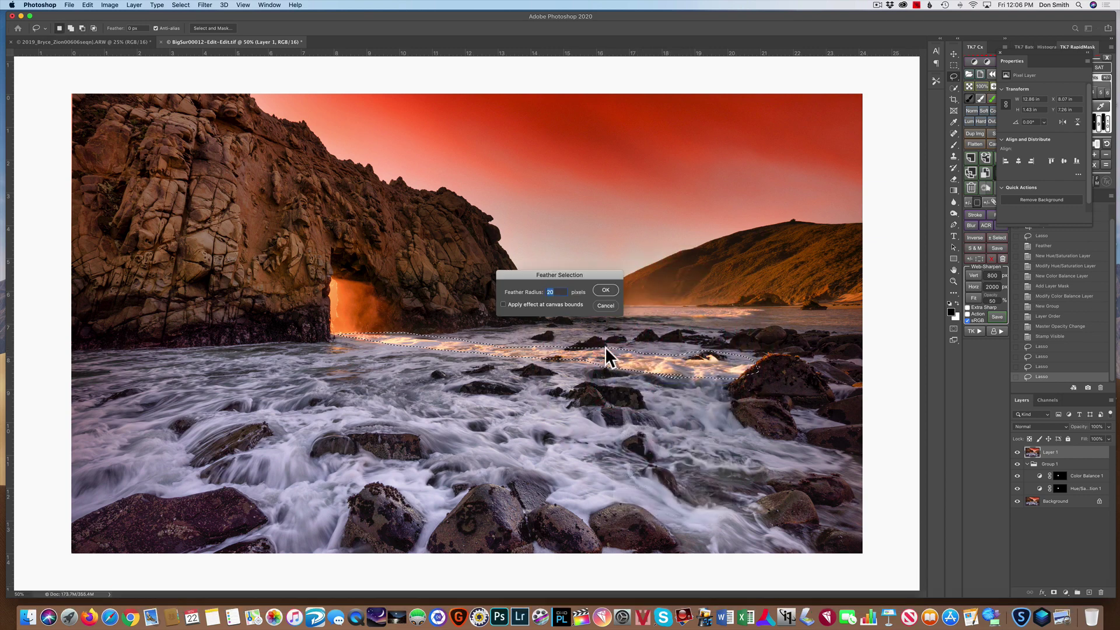
type("3")
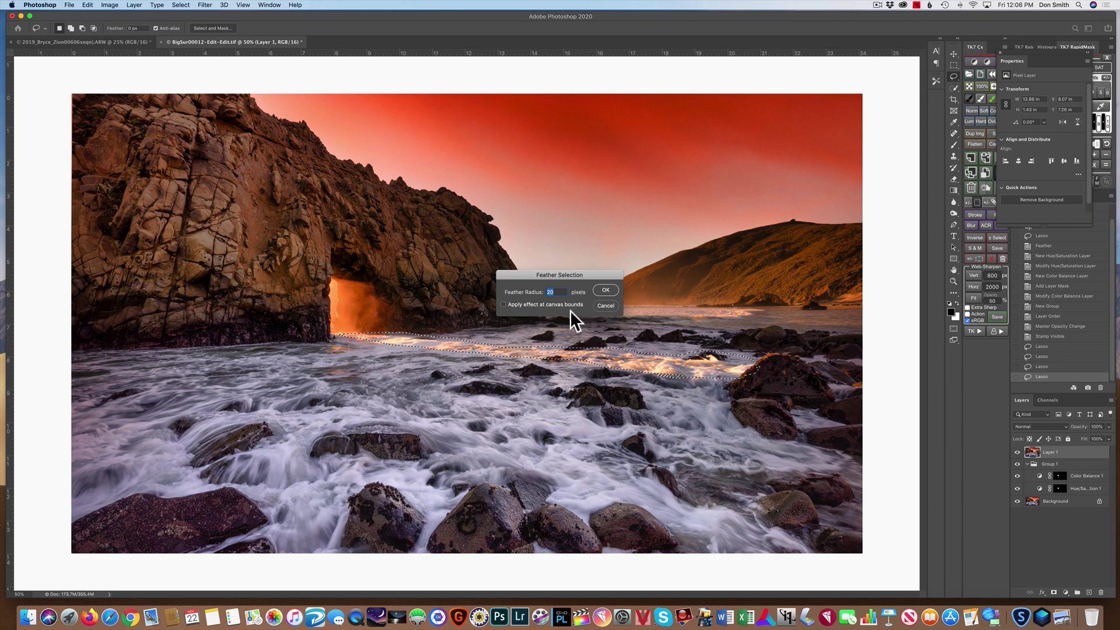
left_click(605, 291)
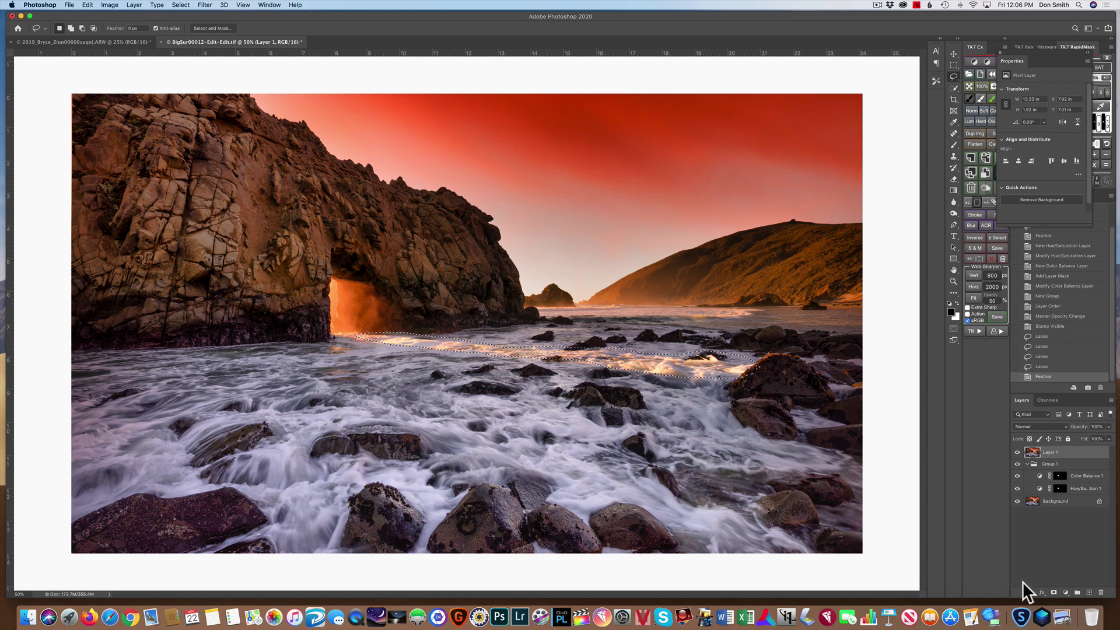
Send the selected water streak to Luminar 4 and warm it with the Landscape Enhancer's Golden Hour, applying the result
left_click(204, 5)
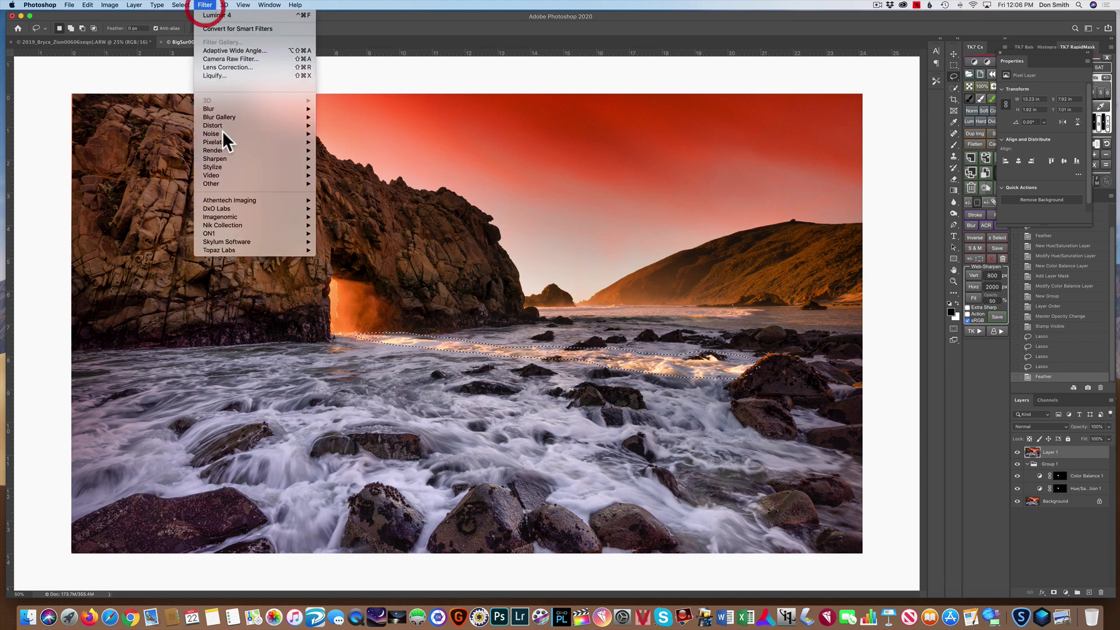
mouse_move(274, 252)
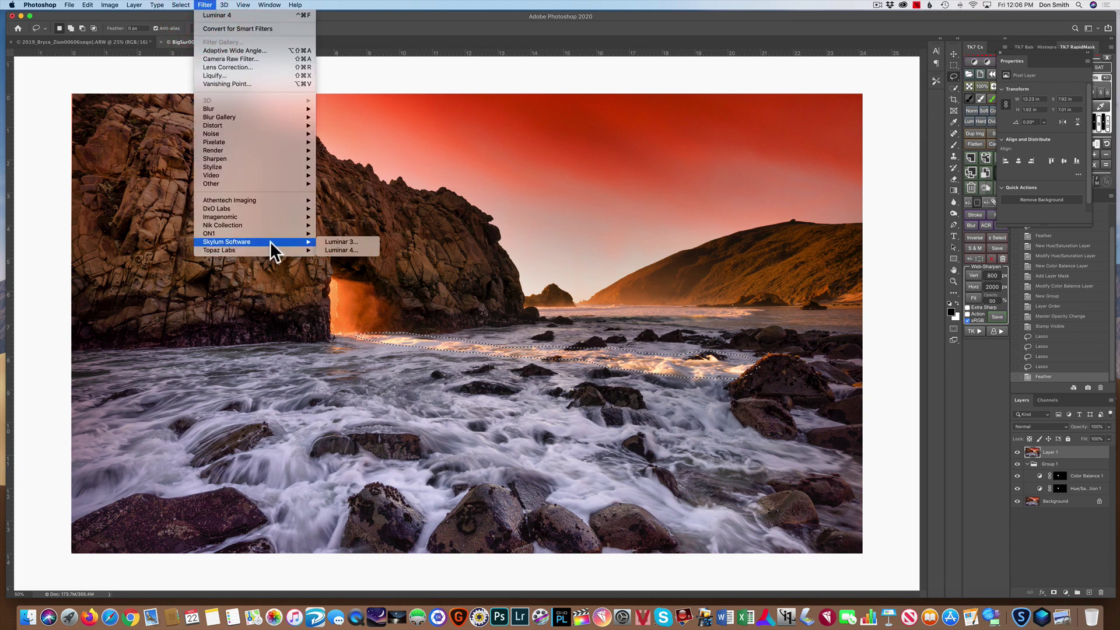
left_click(343, 250)
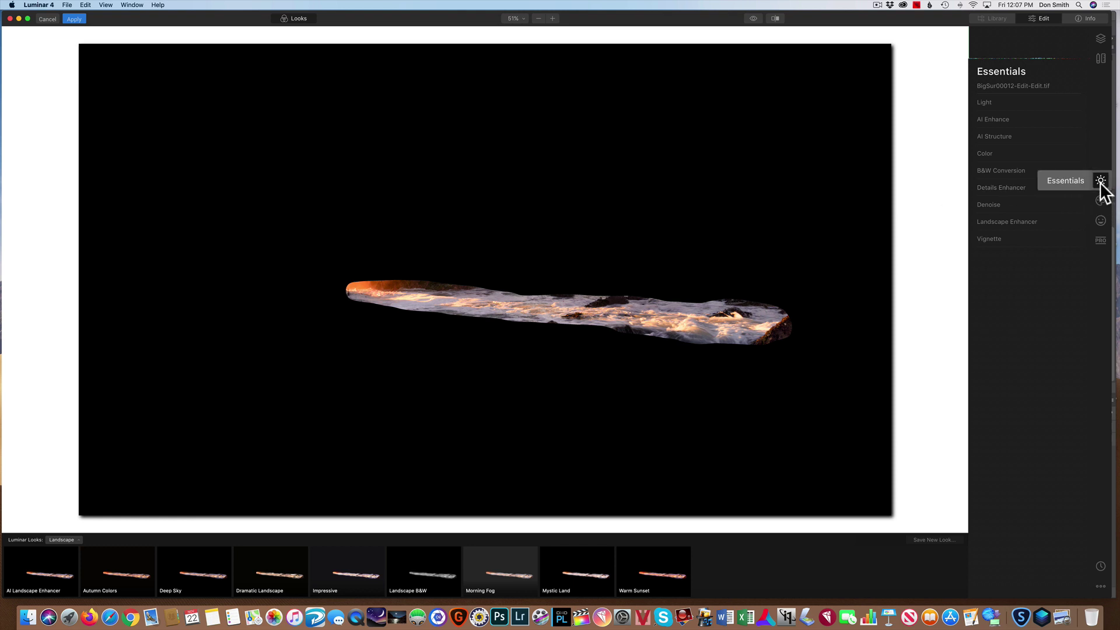
left_click(999, 154)
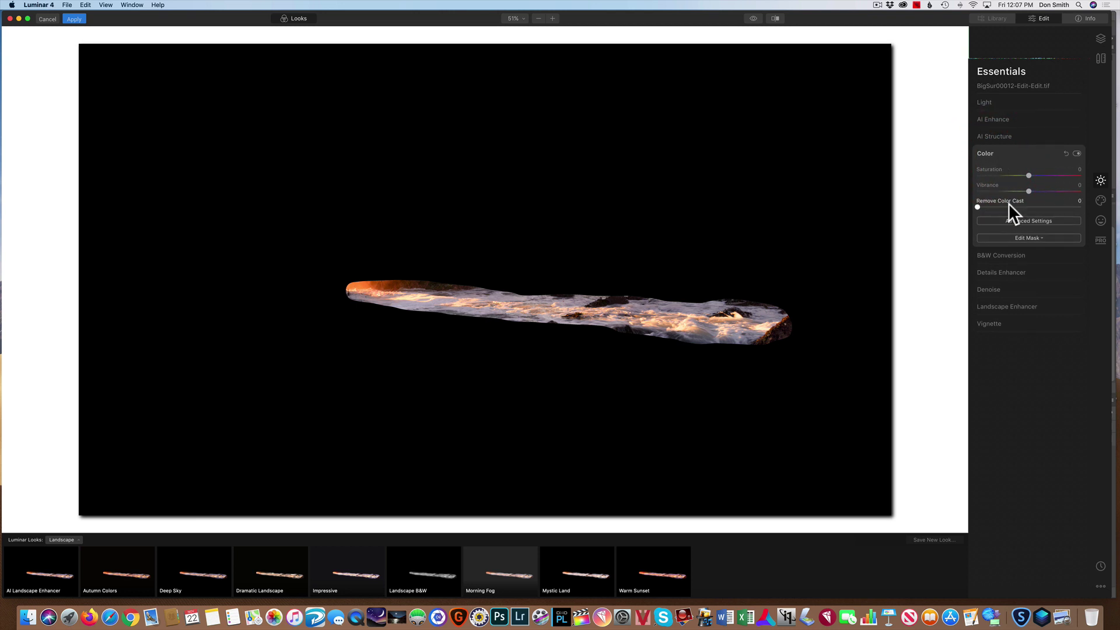
left_click(1012, 219)
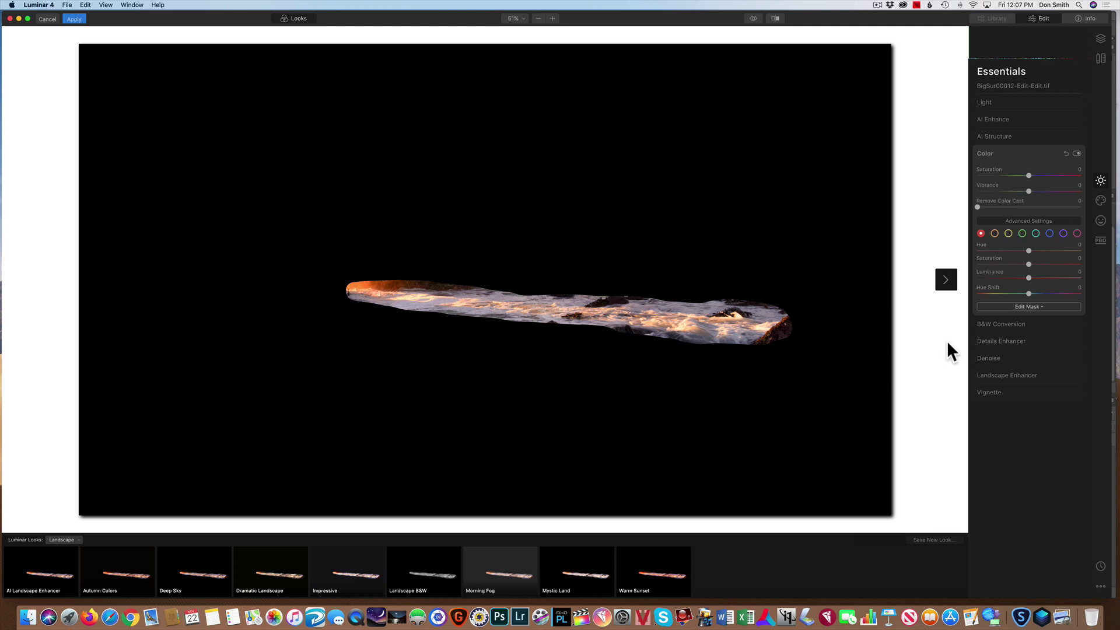
left_click(1017, 375)
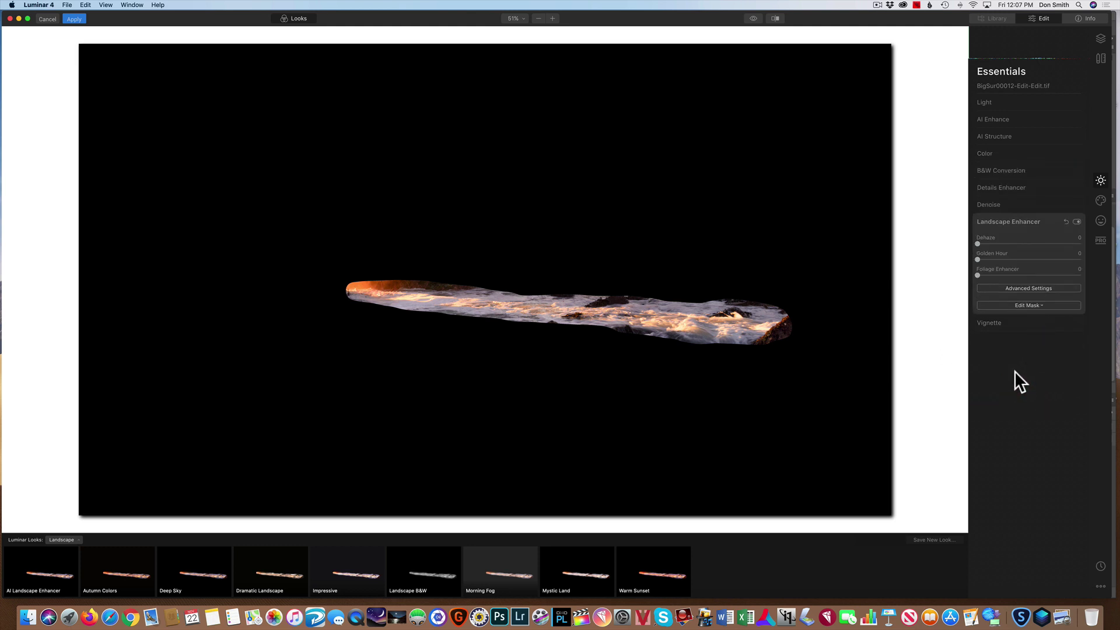
left_click(978, 256)
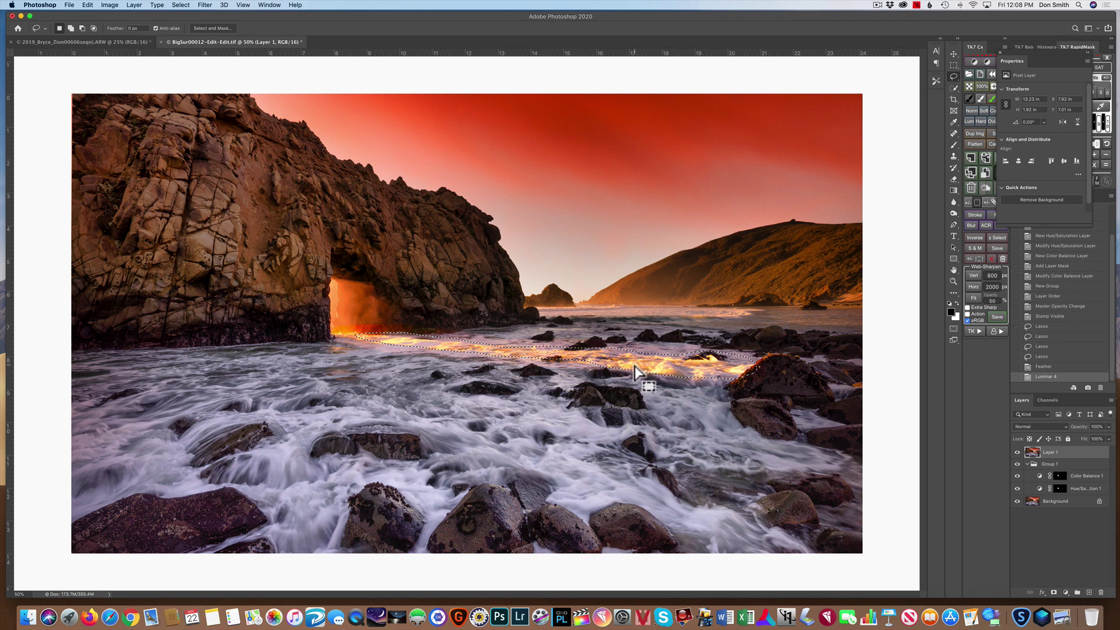
Deselect the water streak and reduce the stamped layer's opacity to about 53%, comparing the edit with the original Background
key("super")
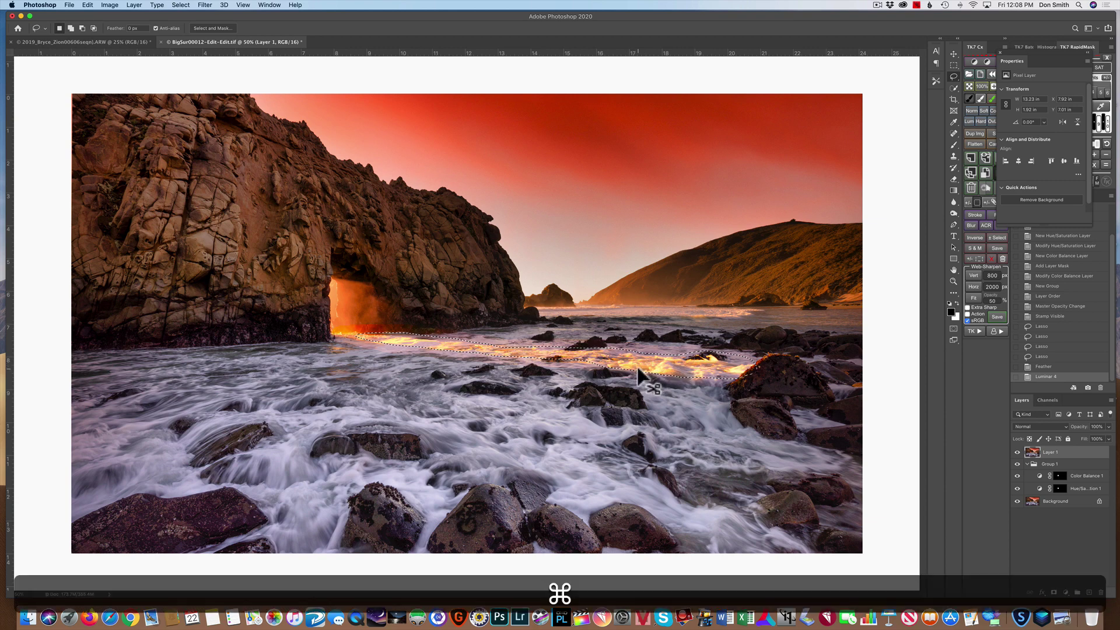
key("super+d")
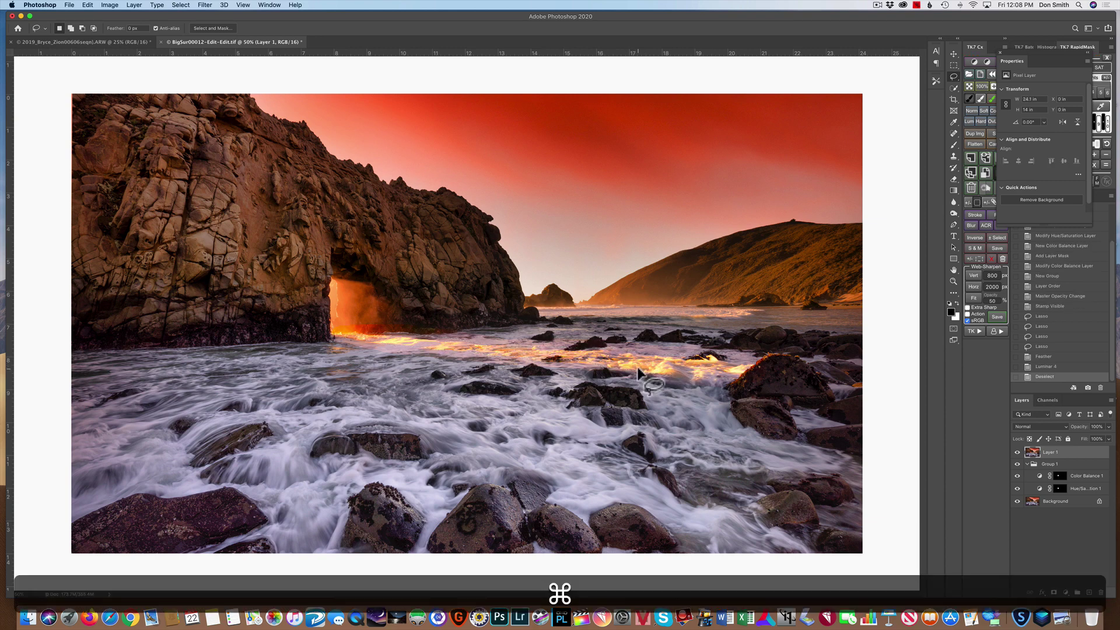
left_click(1108, 428)
left_click_drag(1108, 438, 1029, 441)
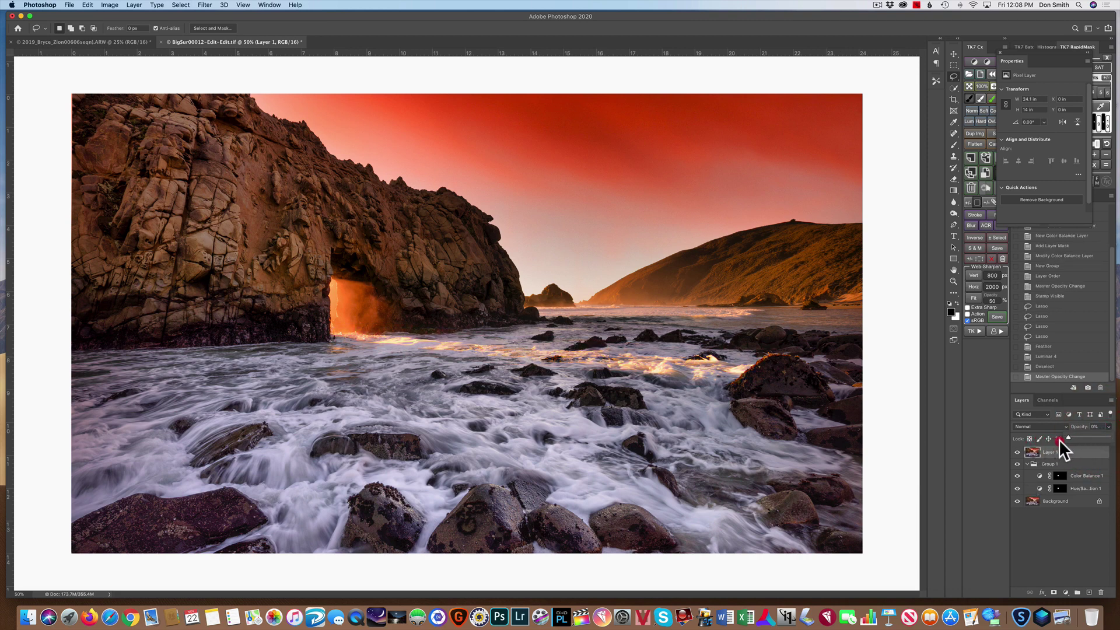
left_click_drag(1076, 439, 1088, 442)
left_click(1018, 503, "alt")
left_click(1017, 501, "alt")
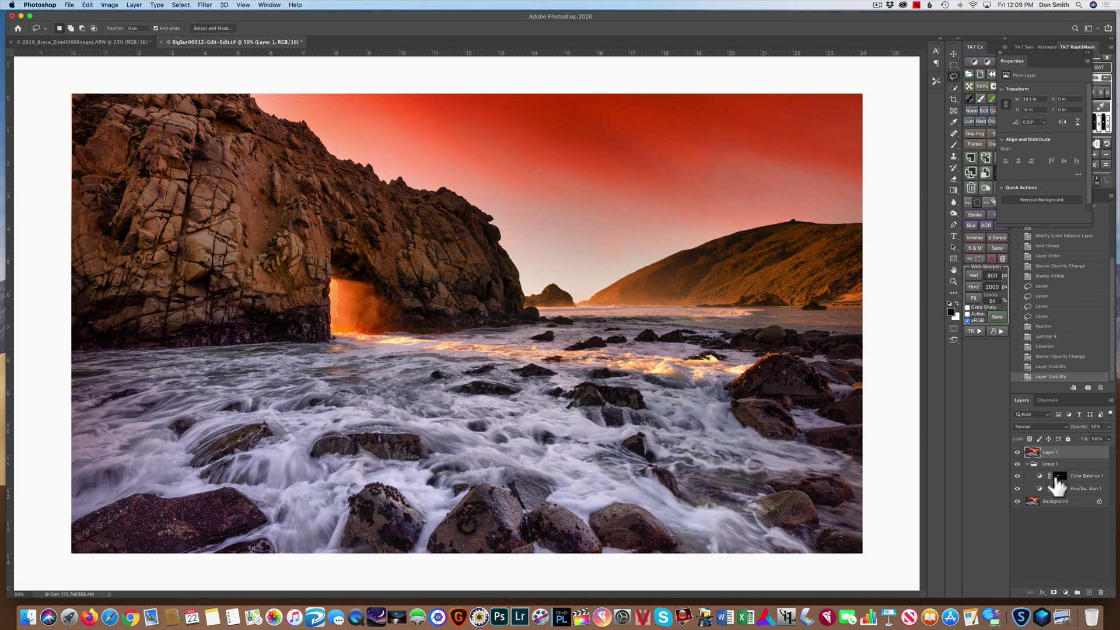
left_click_drag(1057, 485, 1057, 487)
Switch to the Zion cliffs photo, open it in Luminar 4 and apply the AI Landscape Enhancer look
left_click(87, 42)
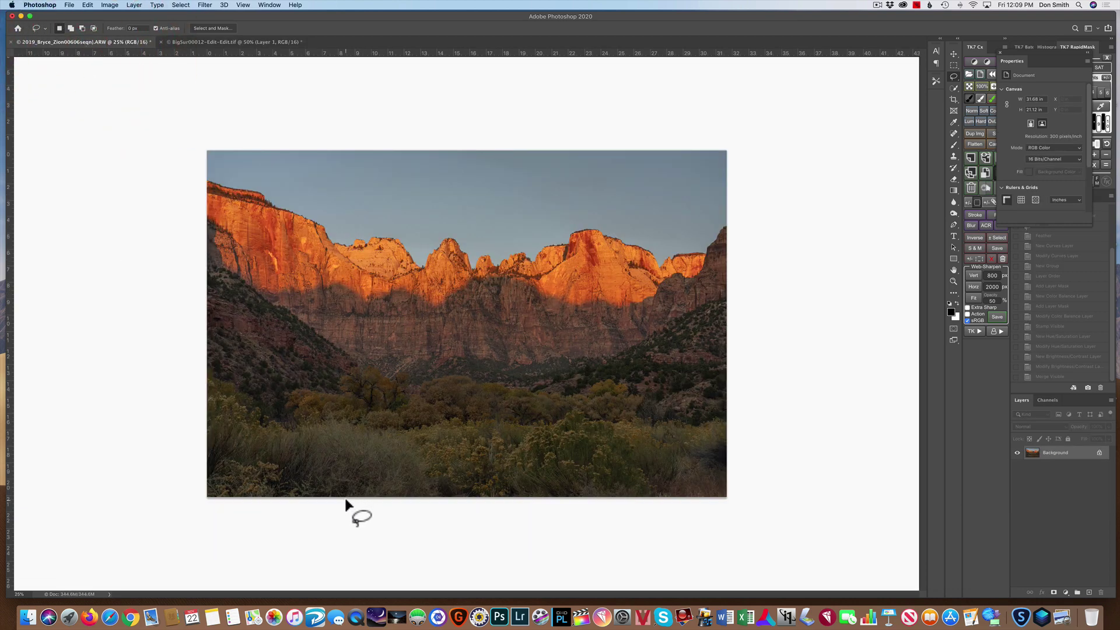
left_click(206, 5)
mouse_move(287, 242)
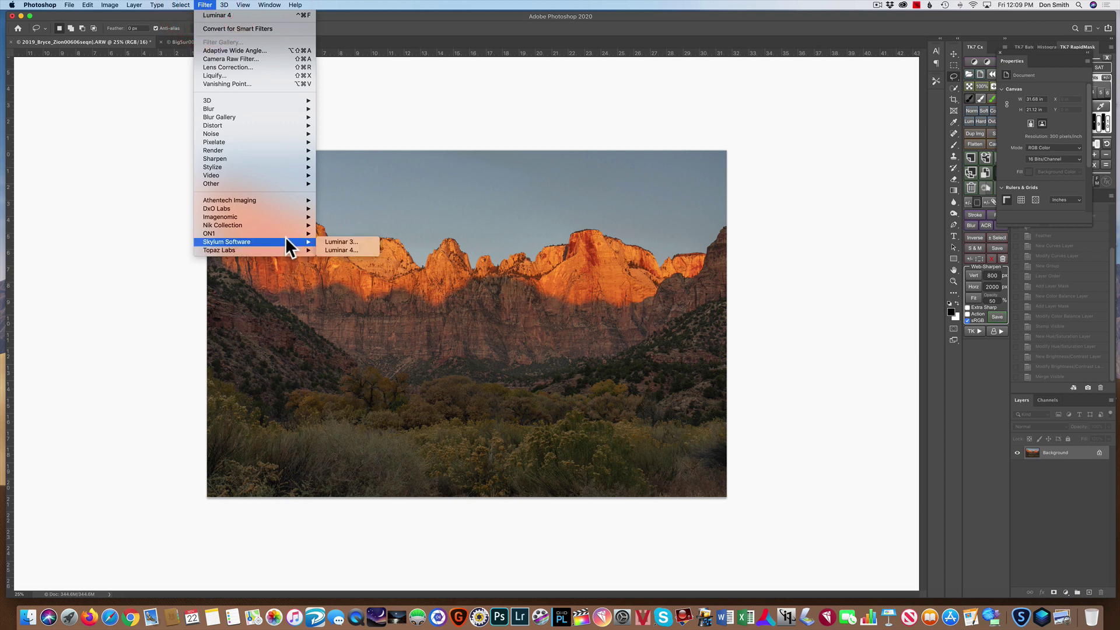
left_click(346, 247)
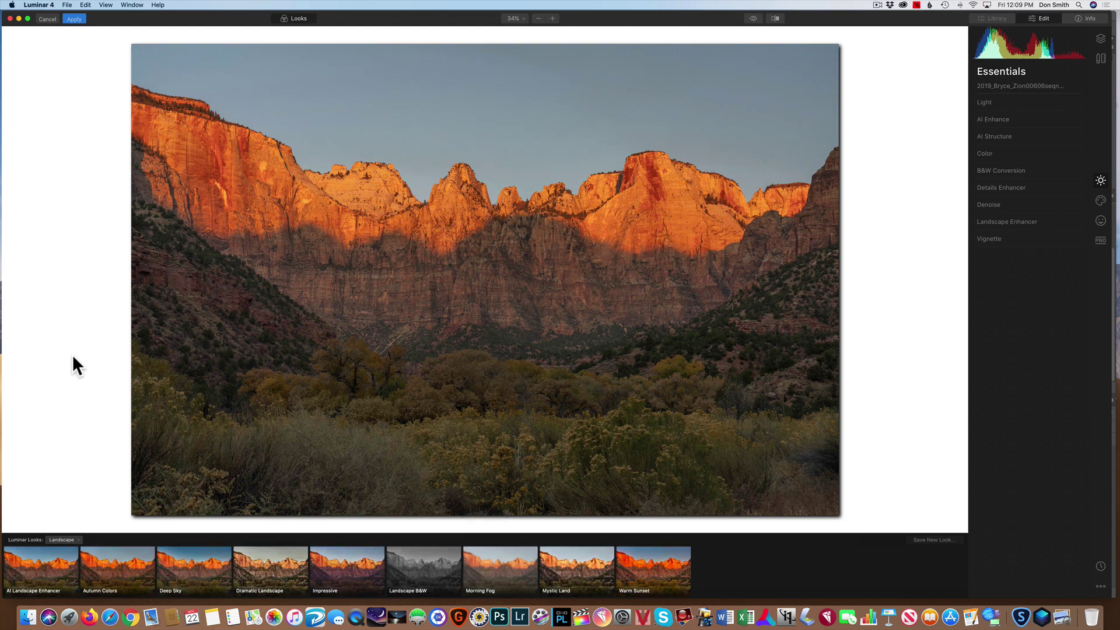
left_click(48, 575)
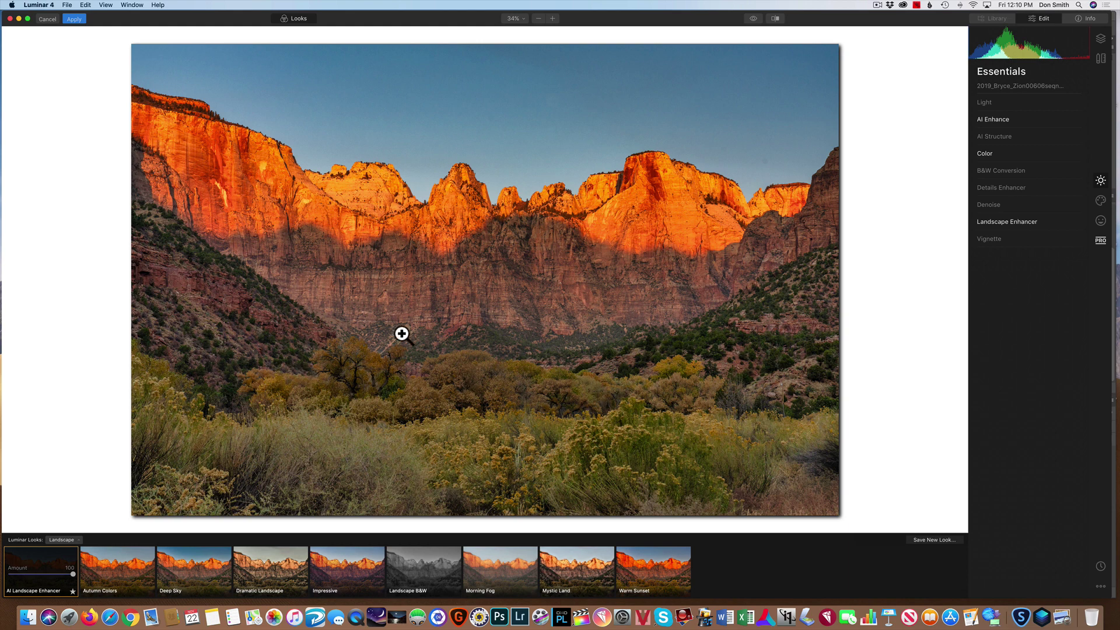
Raise AI Accent to about 91 and increase the Landscape Enhancer's Foliage Enhancer slightly
left_click(1029, 120)
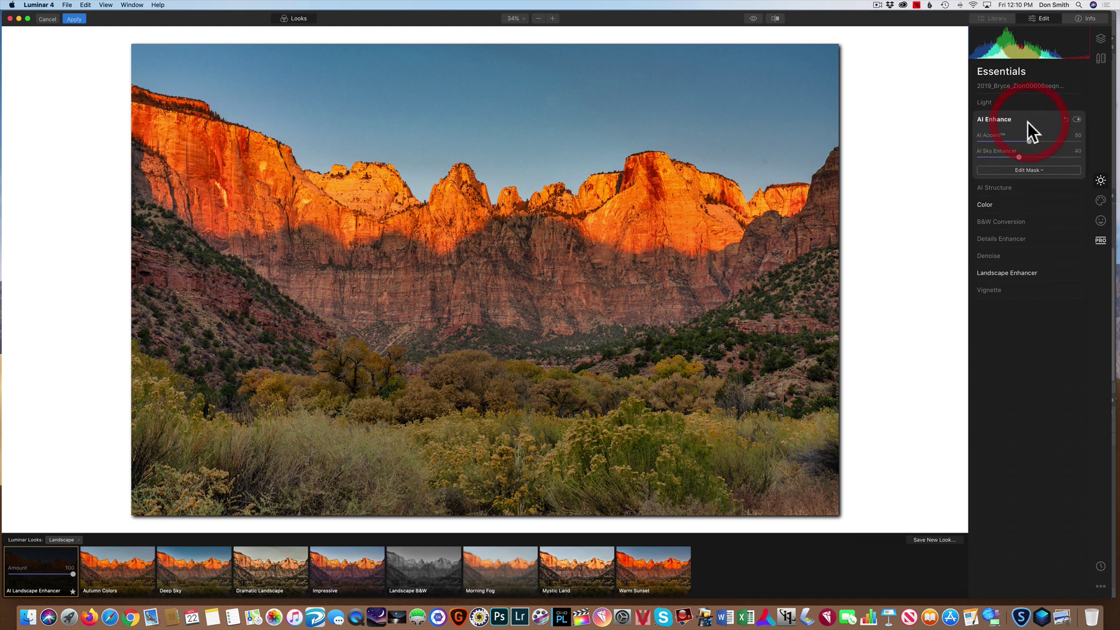
left_click_drag(1027, 139, 1070, 142)
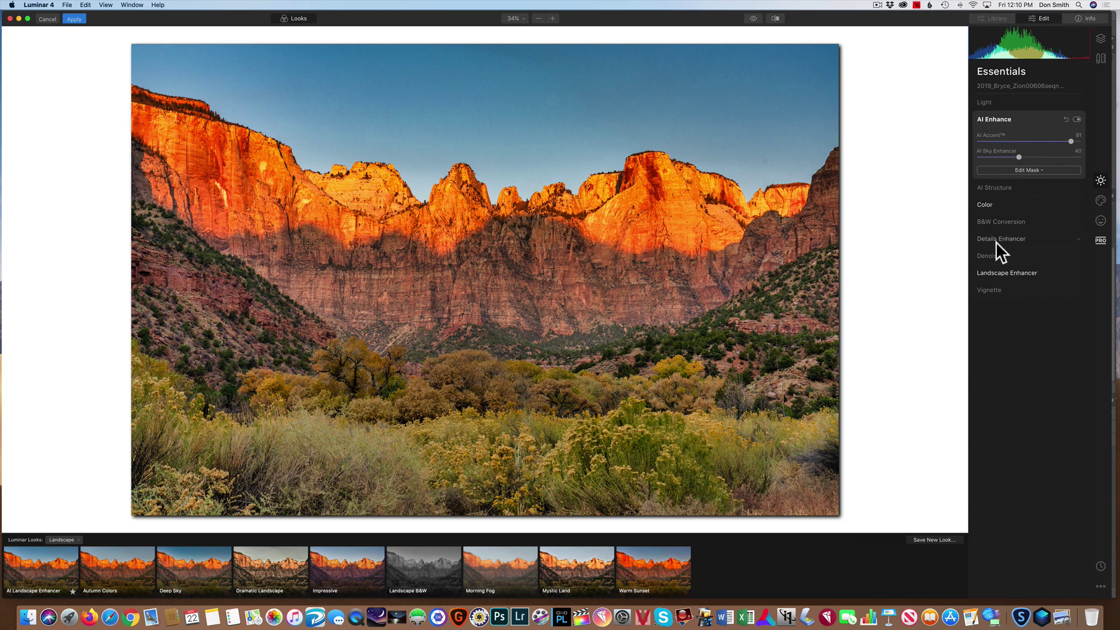
left_click(997, 273)
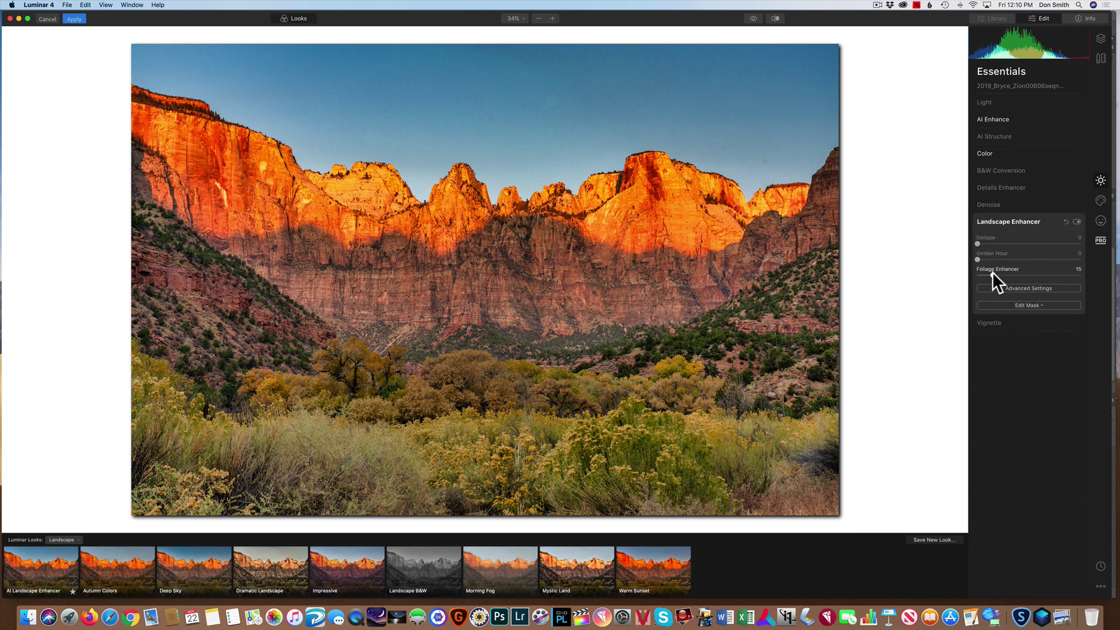
mouse_move(994, 273)
left_mouse_down()
mouse_move(1023, 272)
mouse_move(1007, 275)
left_mouse_up()
left_click_drag(1003, 275, 1004, 276)
Replace the sky using AI Sky Replacement with the custom image Don Sunset 10.jpg from the Sky Photos folder
left_click(1102, 200)
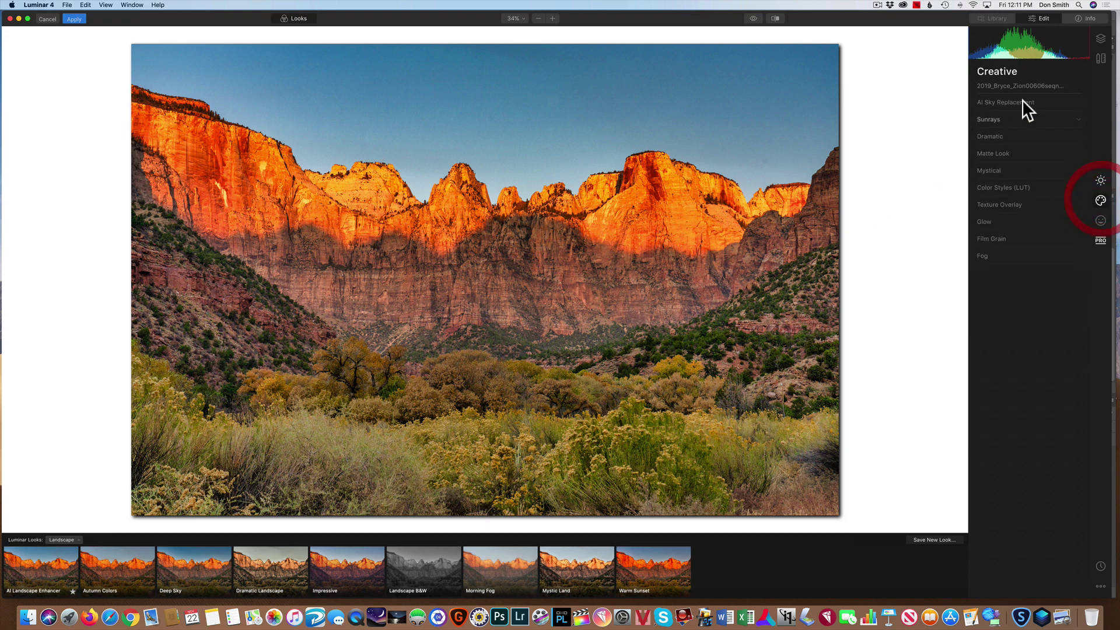
left_click(1021, 103)
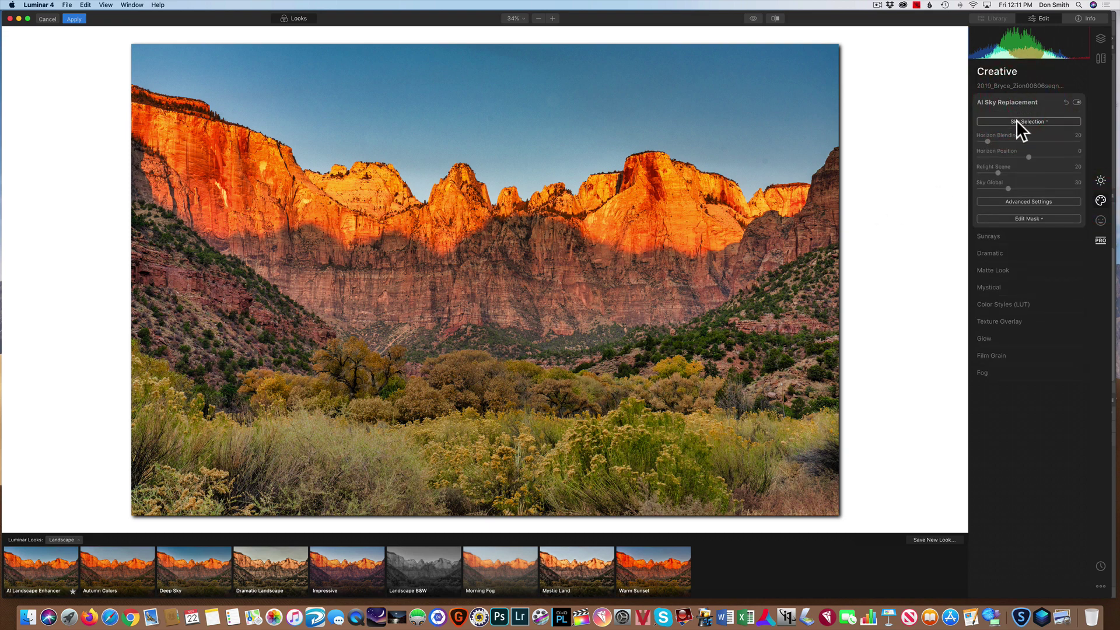
left_click(1016, 121)
left_click(1041, 402)
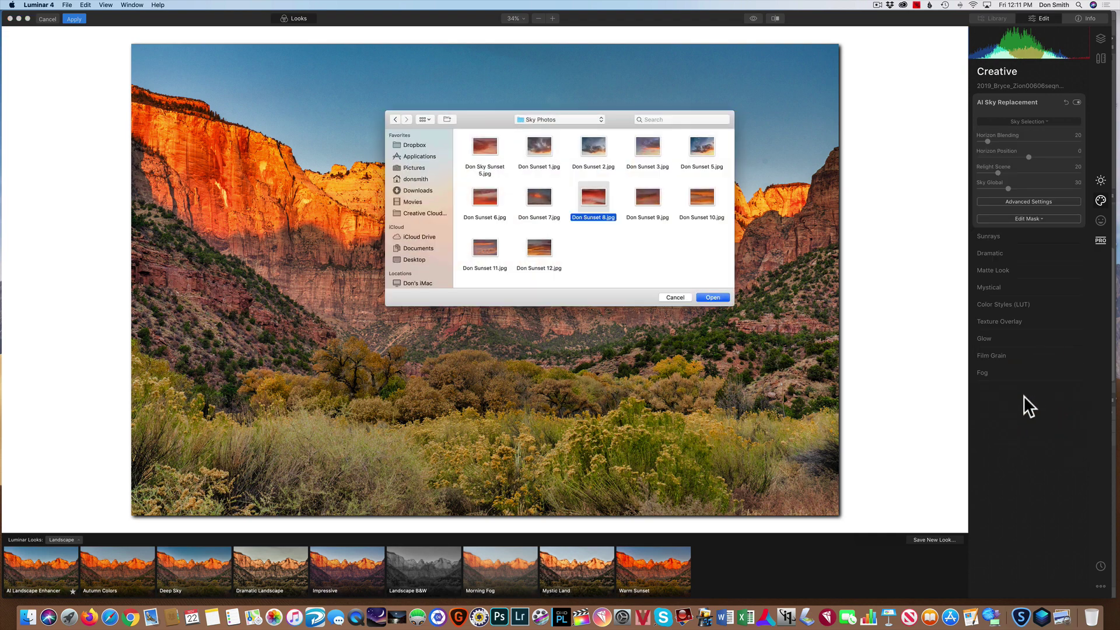
left_click(698, 200)
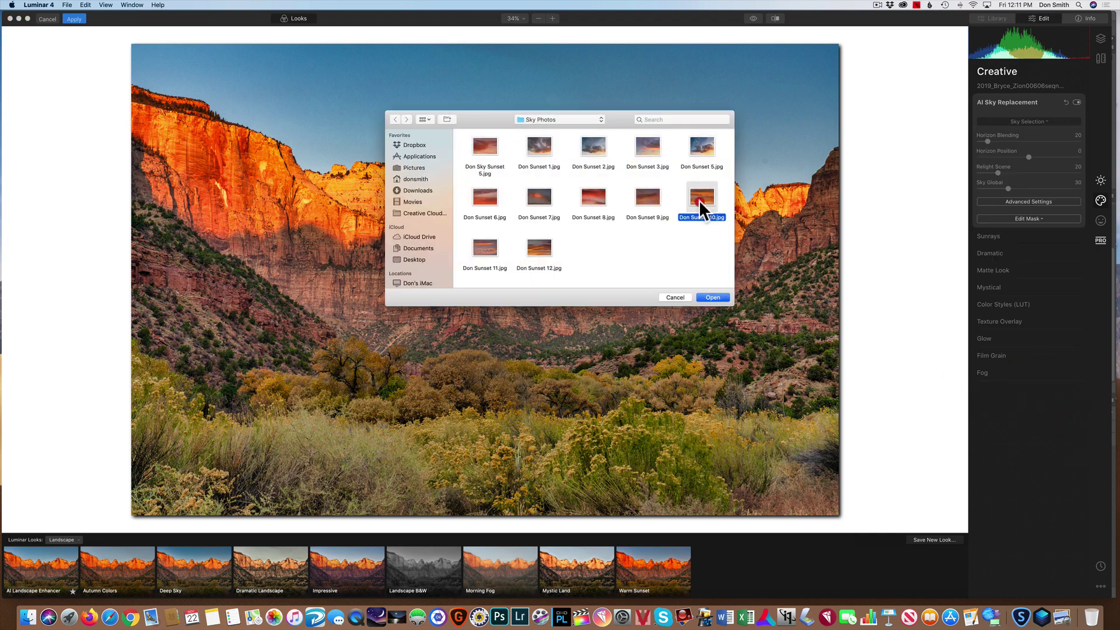
left_click(717, 298)
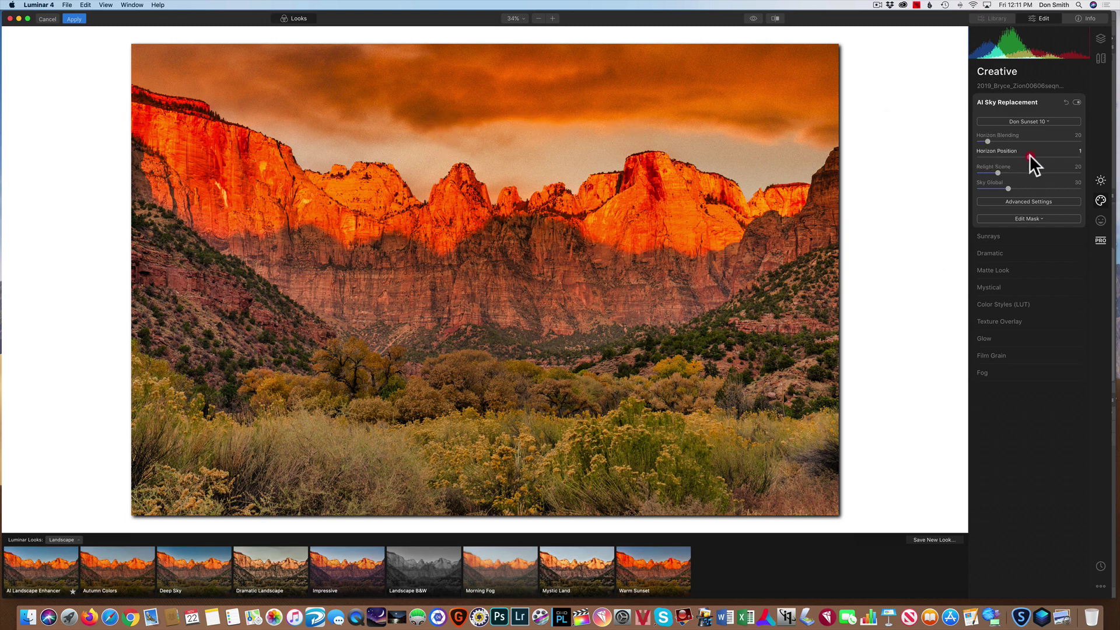
Set the replacement sky's Horizon Position to -5 and Relight Scene to 0
left_click_drag(1030, 156, 1025, 159)
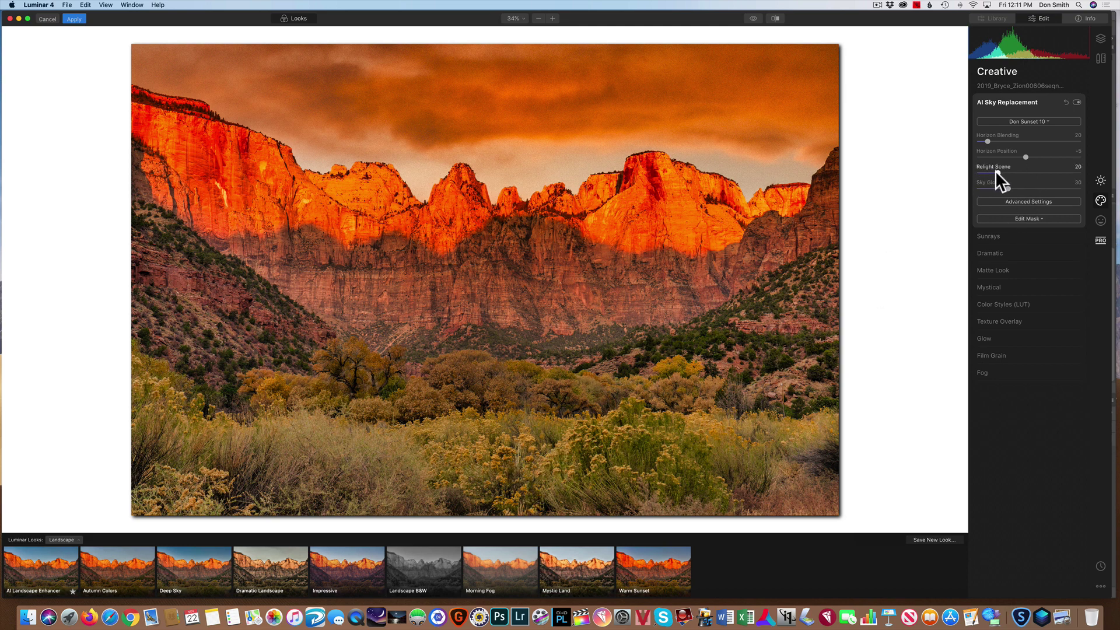
left_click_drag(967, 171, 964, 173)
Try flipping the replacement sky, restore its orientation, and soften it with Sky Defocus
left_click(1027, 201)
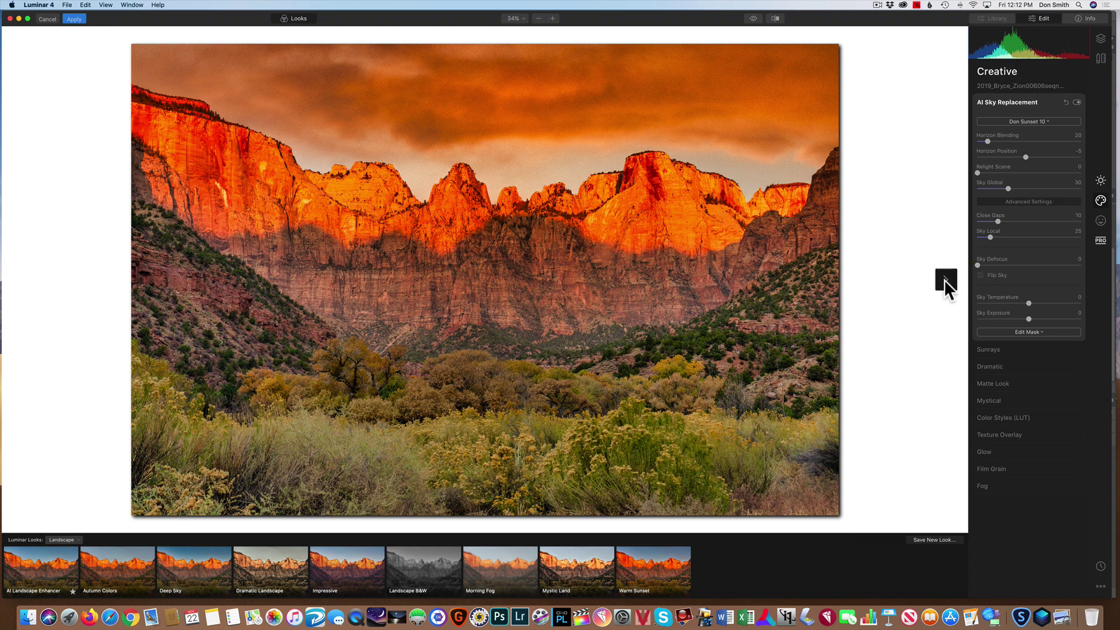
left_click(982, 275)
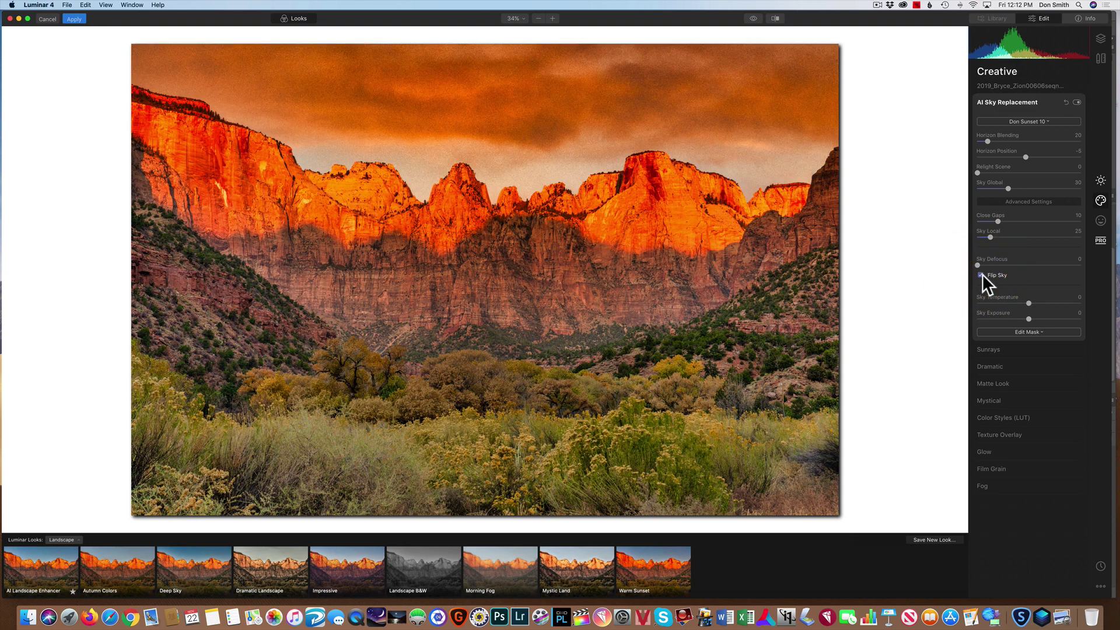
left_click(982, 275)
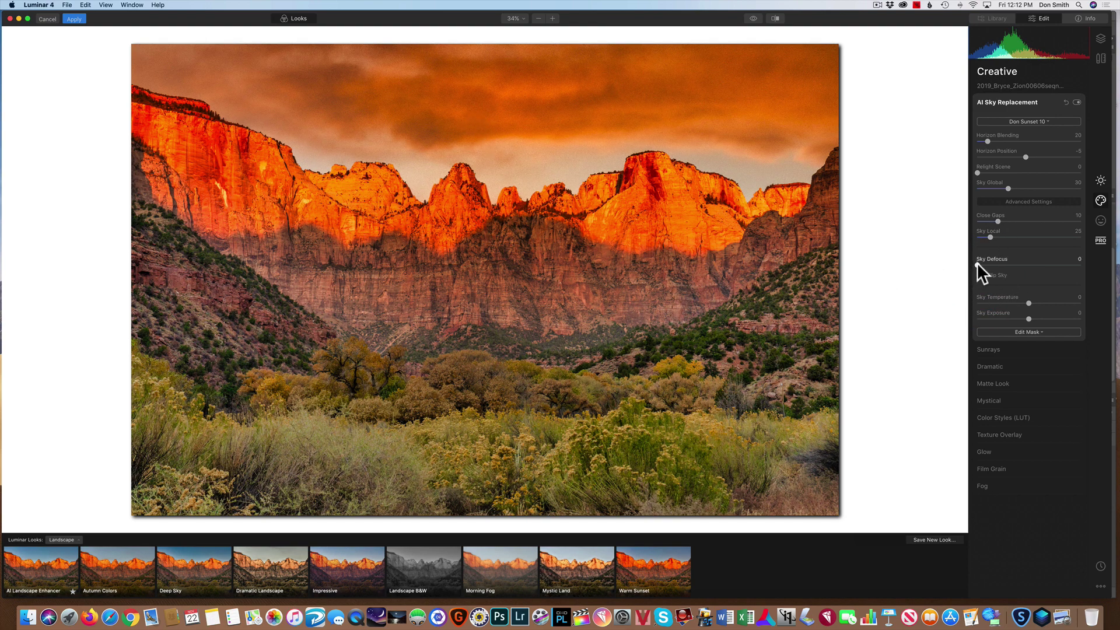
left_click_drag(978, 264, 1036, 266)
Raise the sky replacement's Close Gaps slightly and apply the edits, returning to Photoshop
left_click_drag(996, 221, 1004, 221)
left_click_drag(1003, 221, 1001, 221)
left_click(75, 19)
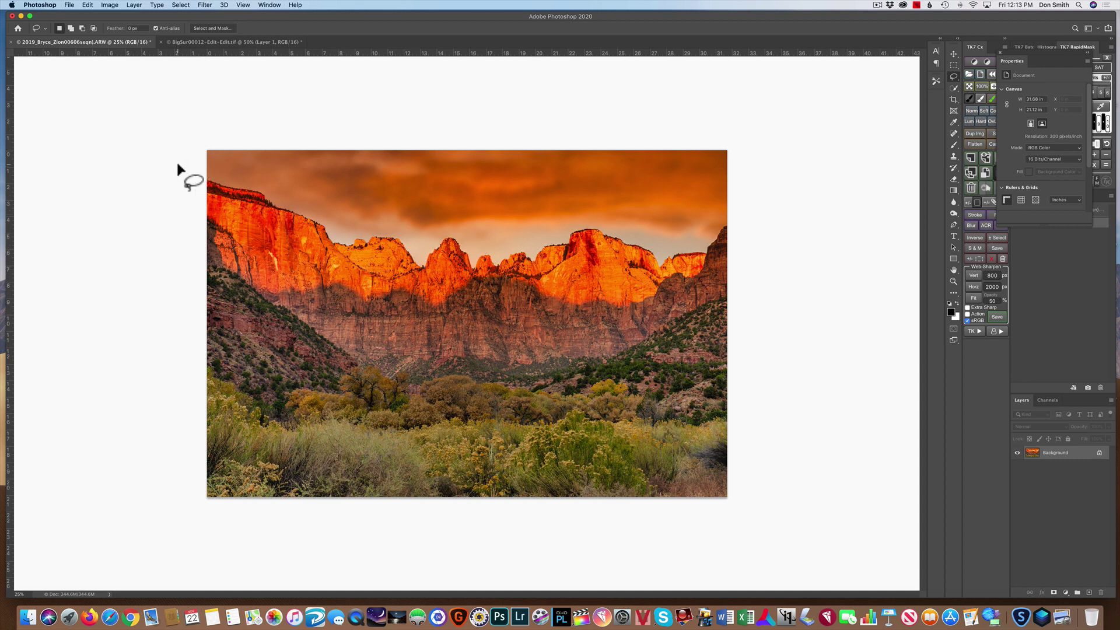
Select the sky and sunlit cliffs with a freehand Lasso and feather the selection by 200 pixels
mouse_move(187, 167)
left_mouse_down()
mouse_move(193, 232)
mouse_move(216, 278)
mouse_move(275, 303)
mouse_move(665, 311)
mouse_move(797, 245)
mouse_move(797, 166)
mouse_move(750, 113)
mouse_move(614, 90)
mouse_move(291, 81)
mouse_move(196, 104)
mouse_move(166, 170)
left_mouse_up()
right_click(513, 192)
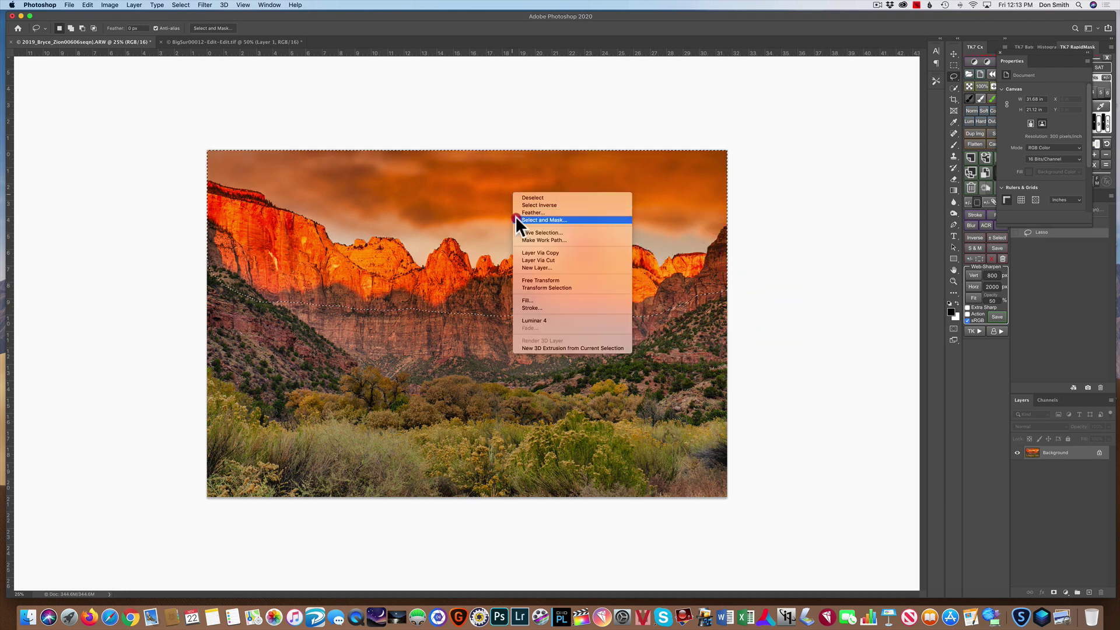
left_click(520, 213)
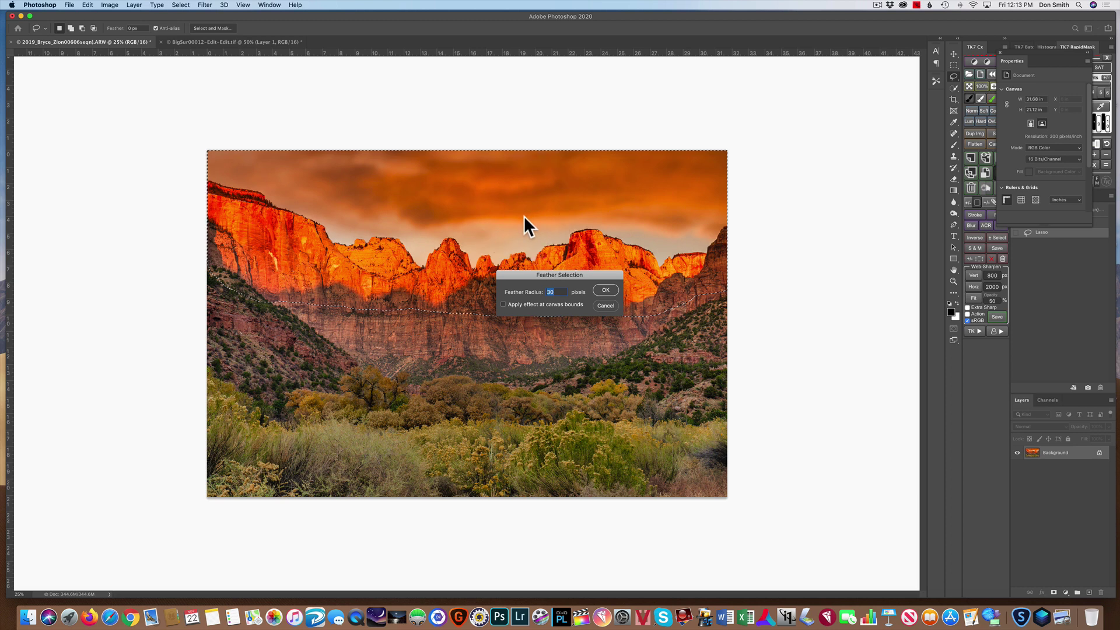
type("200")
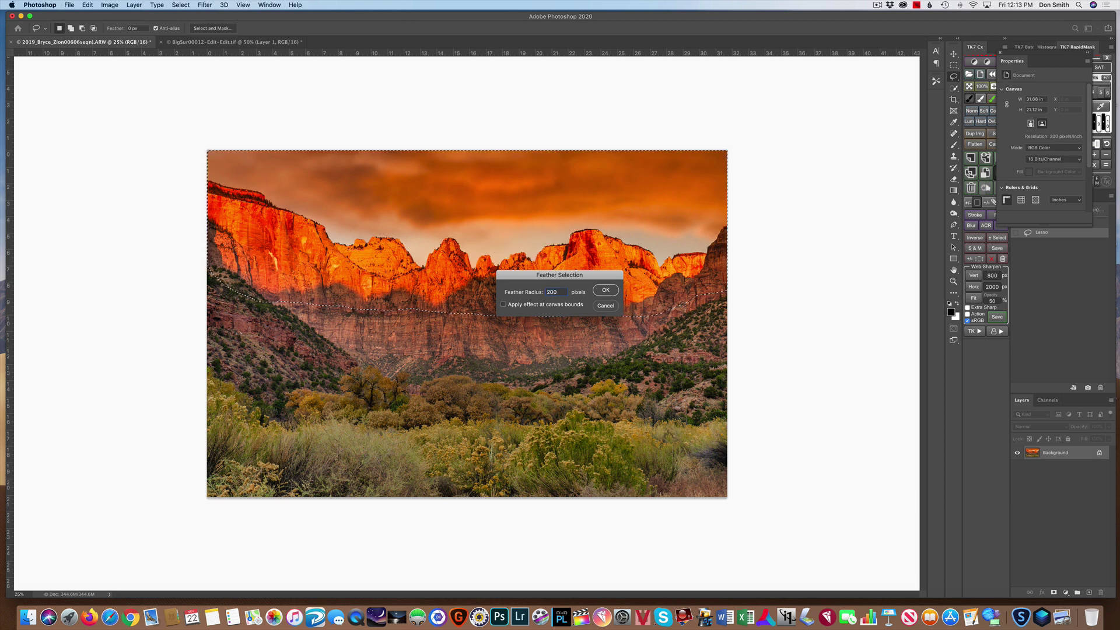
key("Return")
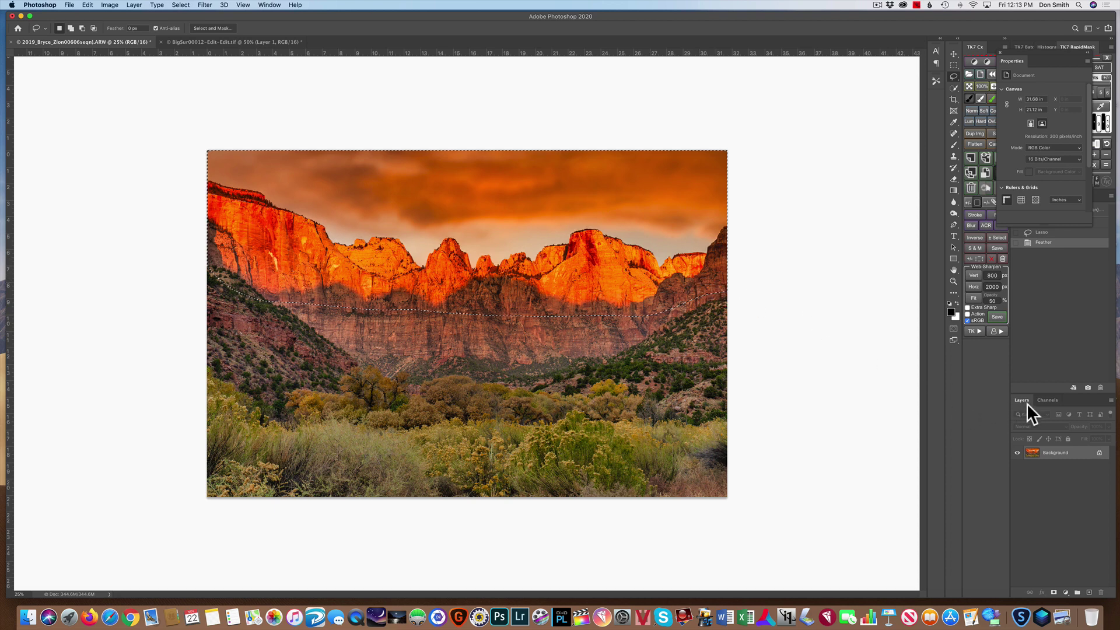
Add a Hue/Saturation adjustment to the selection, lower the cliffs' Reds saturation to -34, and compare before and after
left_click(1065, 592)
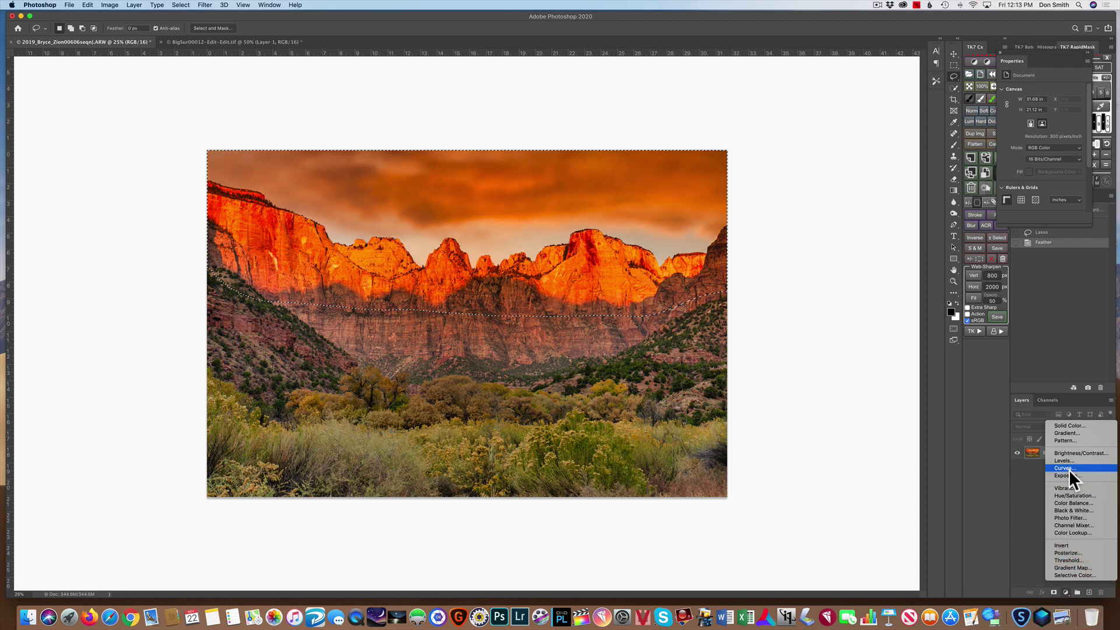
left_click(1066, 495)
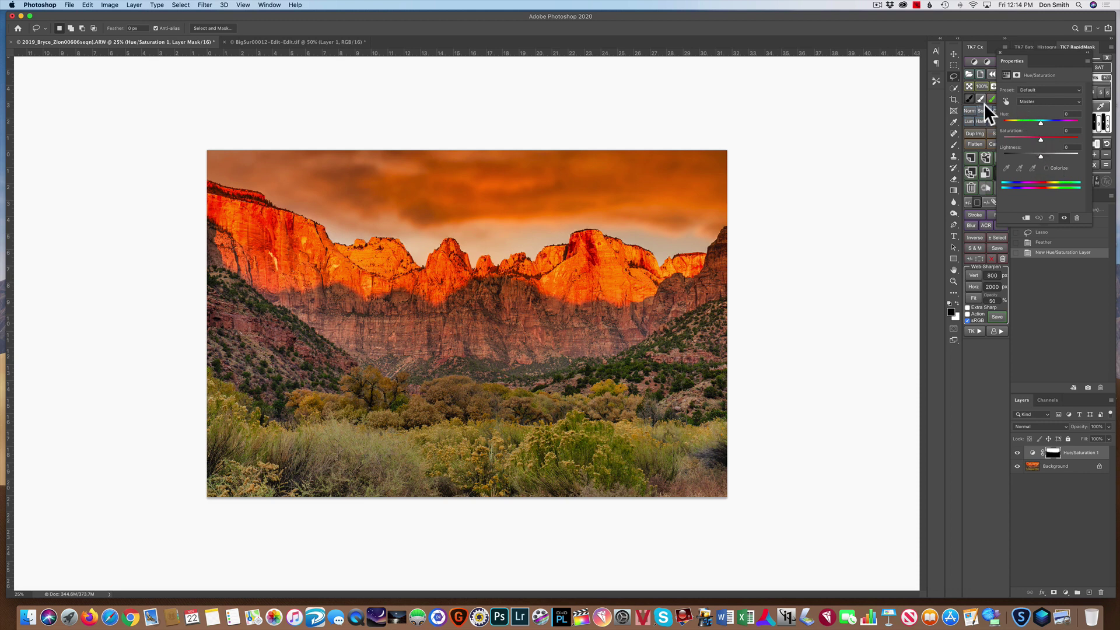
left_click(1006, 101)
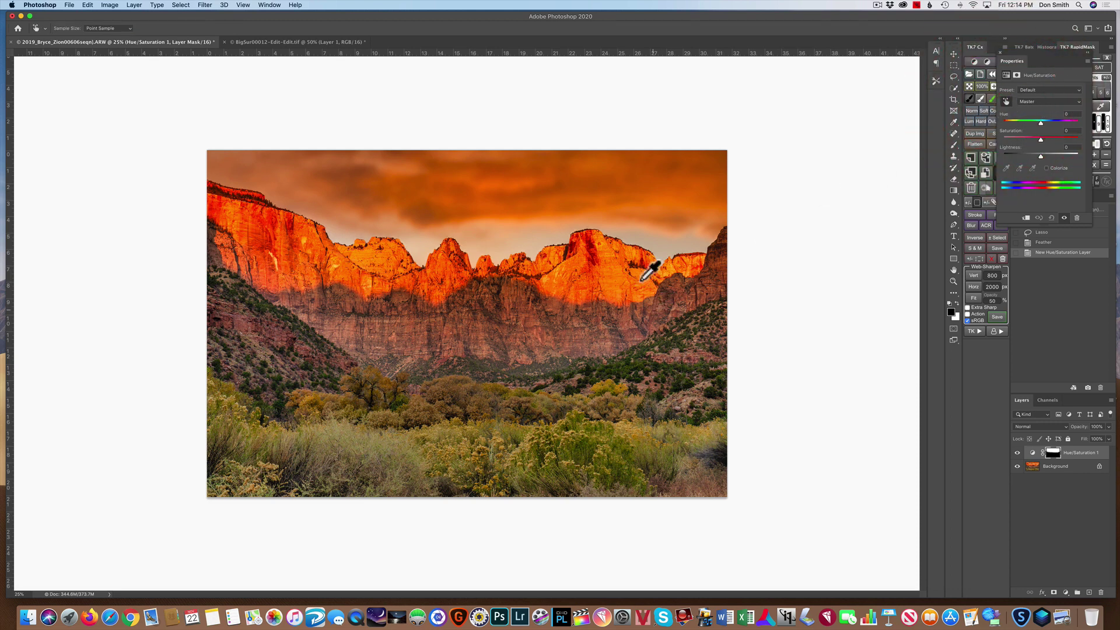
left_click(612, 273)
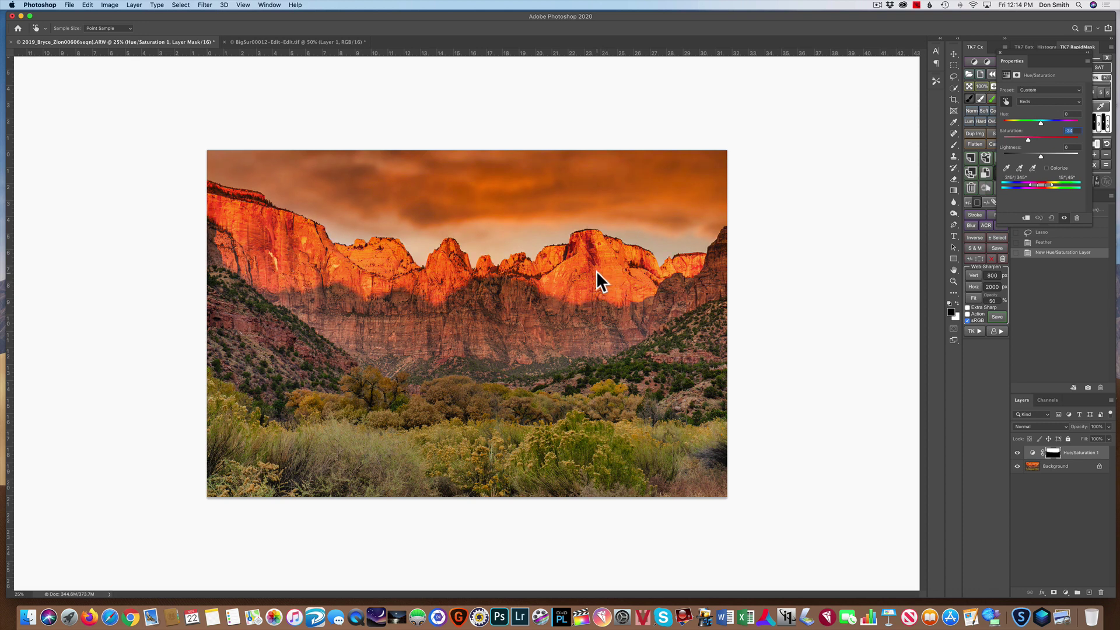
left_click(596, 271)
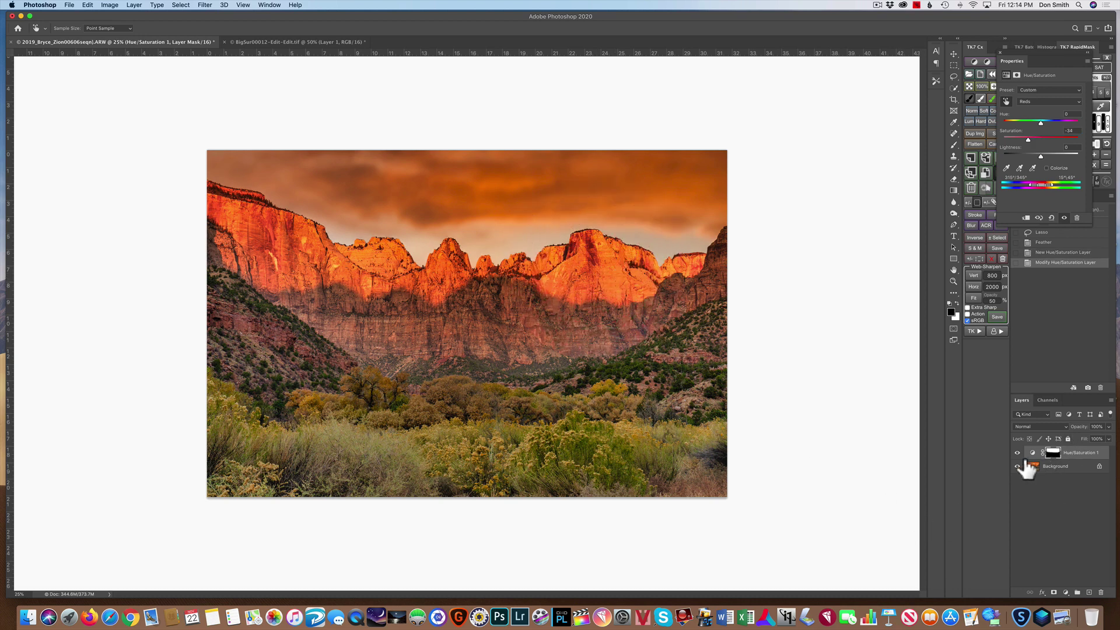
left_click(1019, 452)
left_click(1018, 453)
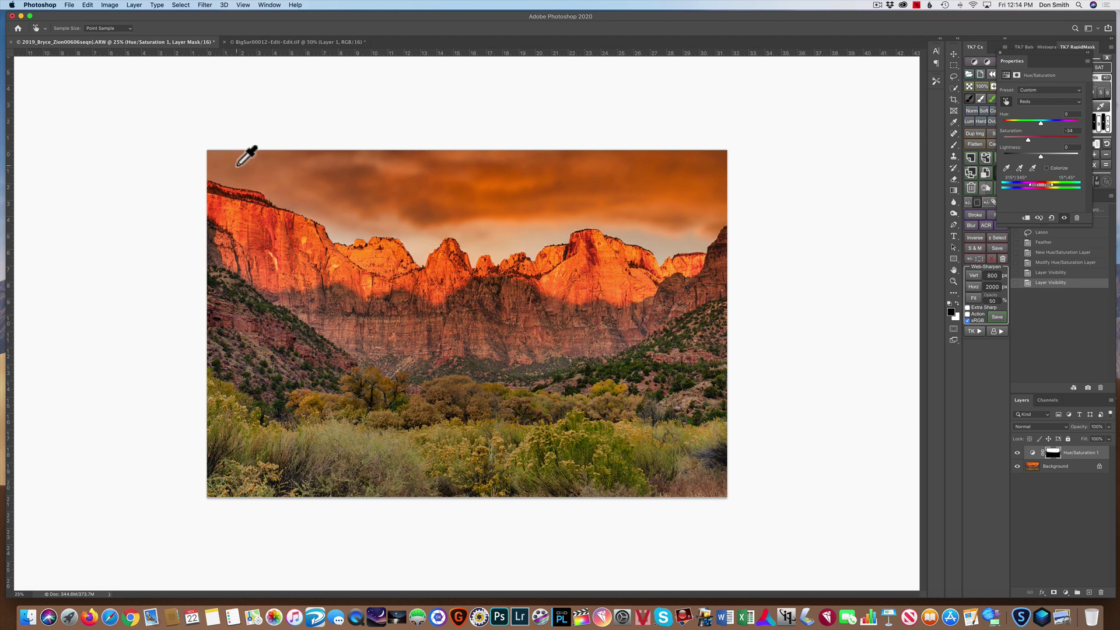
Lasso the cloudy sky above the cliffs and feather the selection
key("l")
mouse_move(205, 143)
left_mouse_down()
mouse_move(203, 170)
mouse_move(251, 196)
mouse_move(459, 232)
mouse_move(679, 231)
mouse_move(727, 222)
mouse_move(740, 204)
mouse_move(706, 133)
mouse_move(157, 99)
mouse_move(195, 153)
left_mouse_up()
right_click(589, 185)
left_click(596, 194)
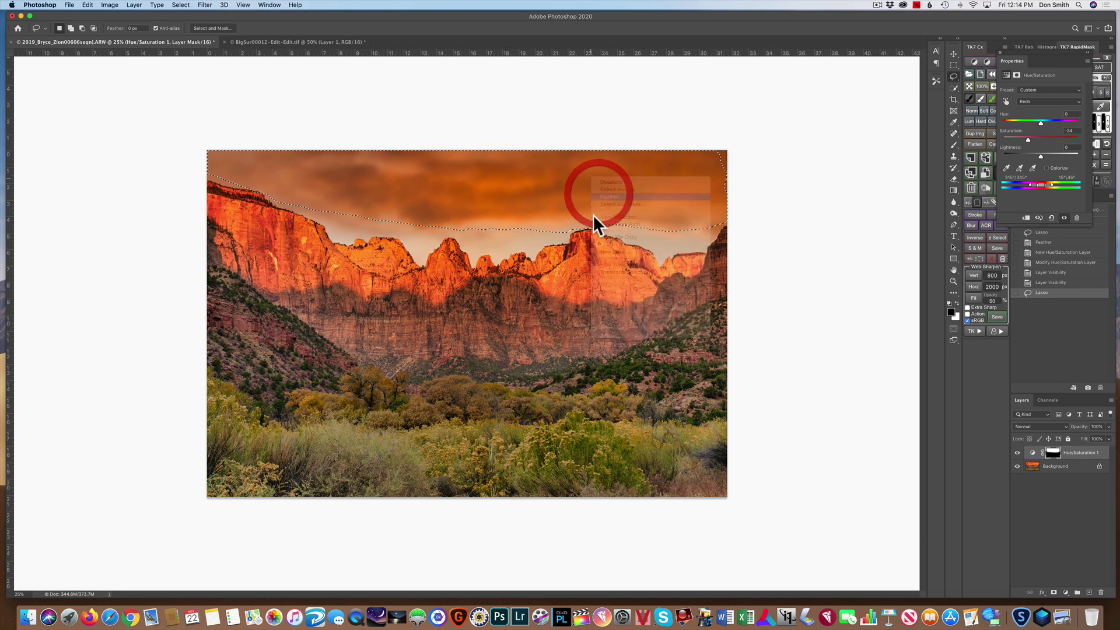
left_click(609, 290)
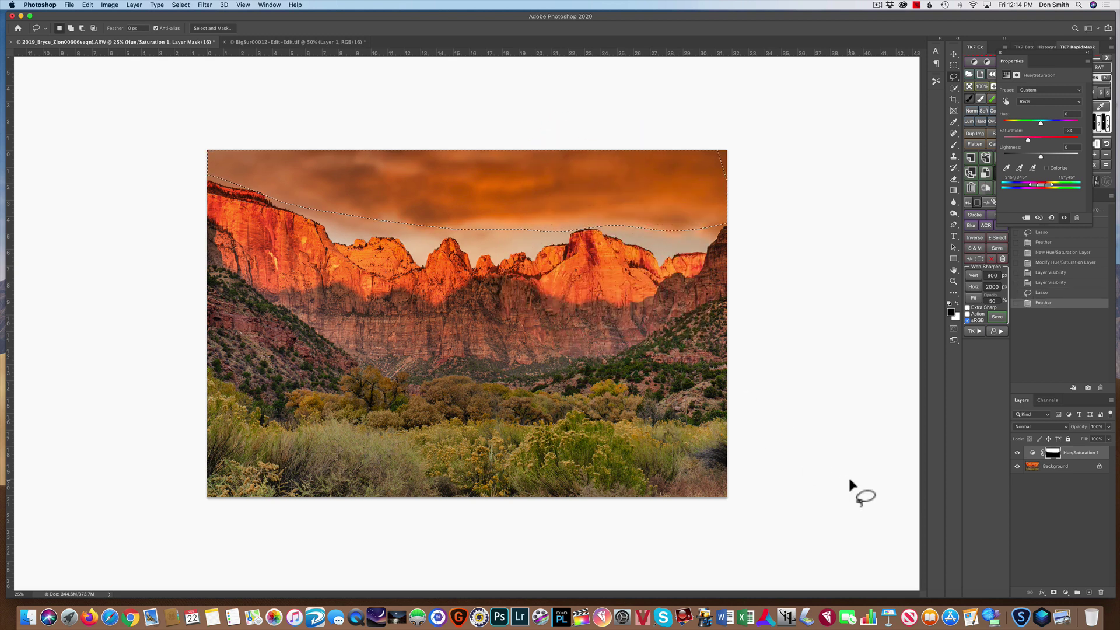
Add a second Hue/Saturation adjustment to the sky selection and raise the clouds' Yellows saturation to +20
left_click(1066, 592)
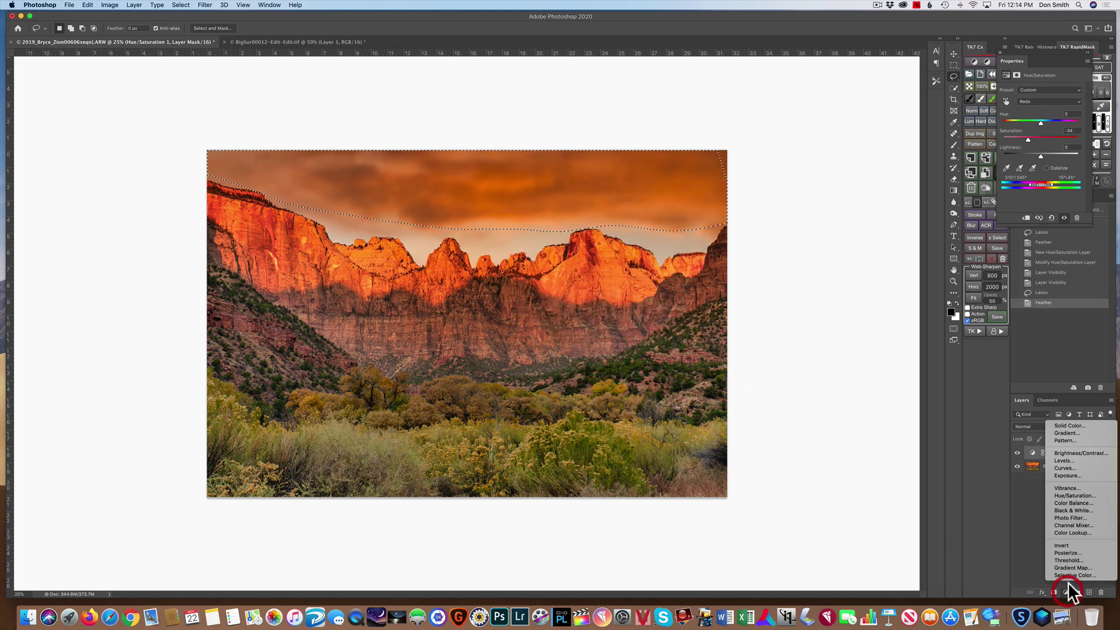
left_click(1073, 495)
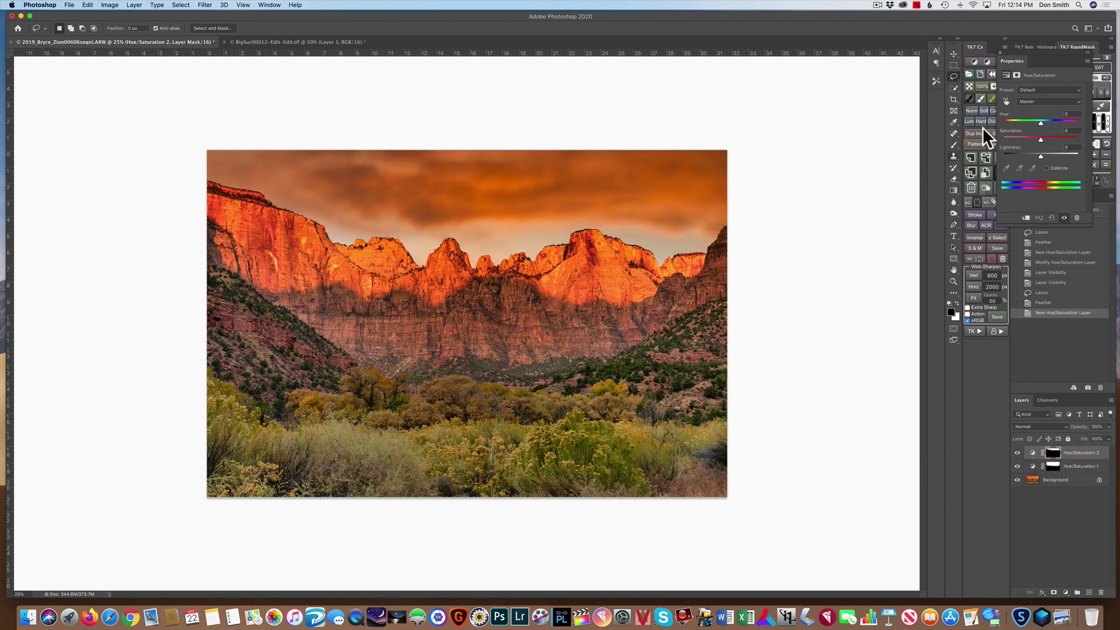
left_click(1004, 100)
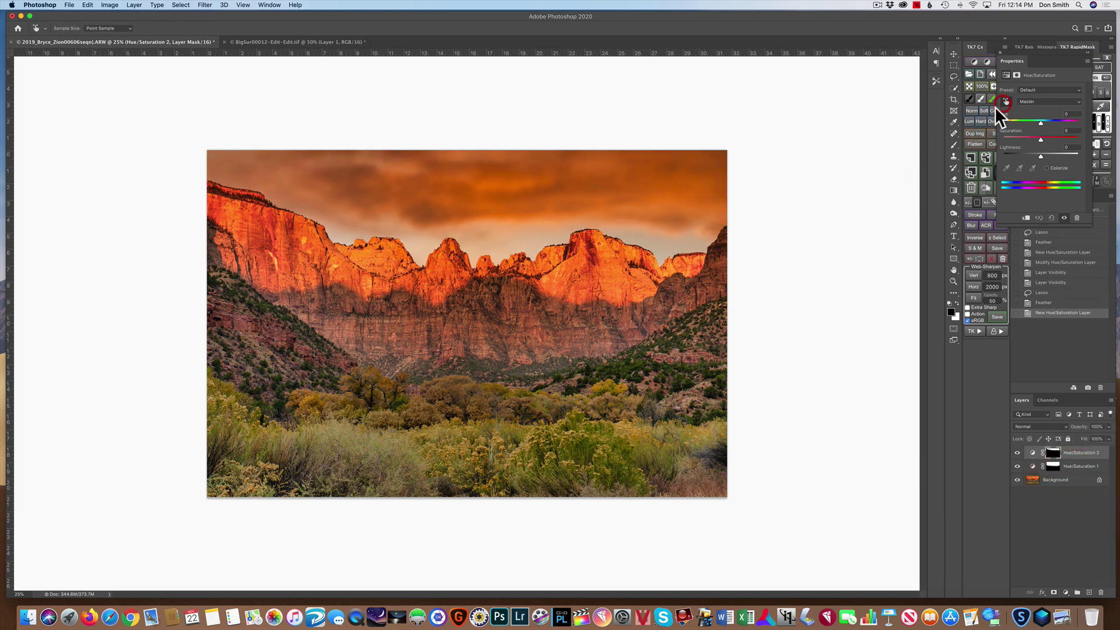
left_click(640, 210)
left_click_drag(640, 206, 647, 206)
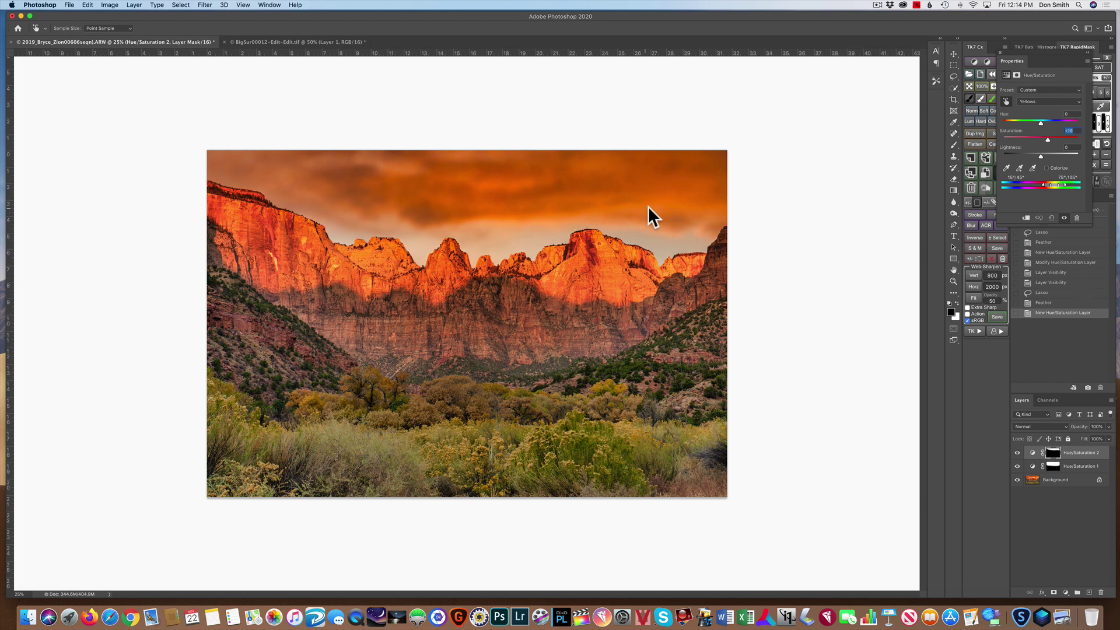
left_click_drag(653, 205, 647, 202)
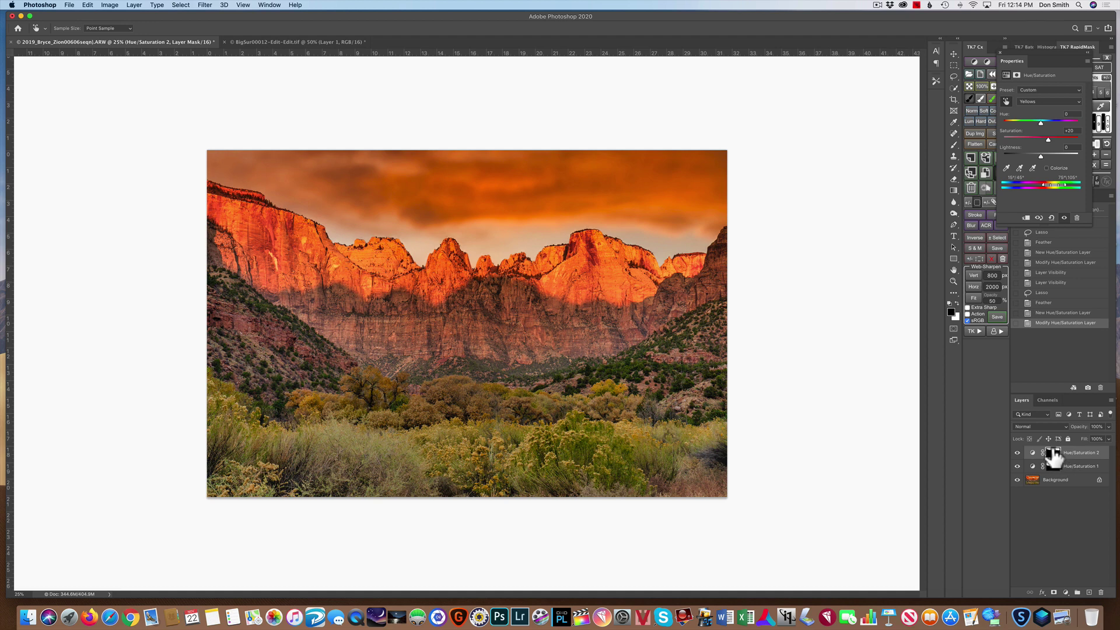
Display the sky adjustment's mask, paint its dark upper-right corner white with a larger brush, and return to the photo
left_click(1053, 453, "alt")
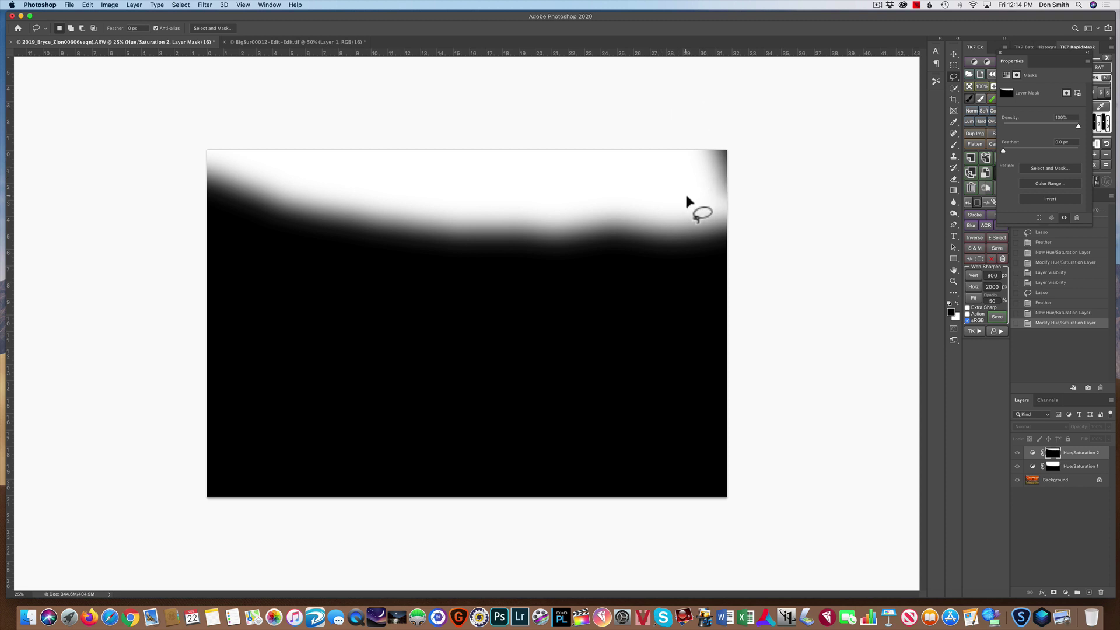
key("b")
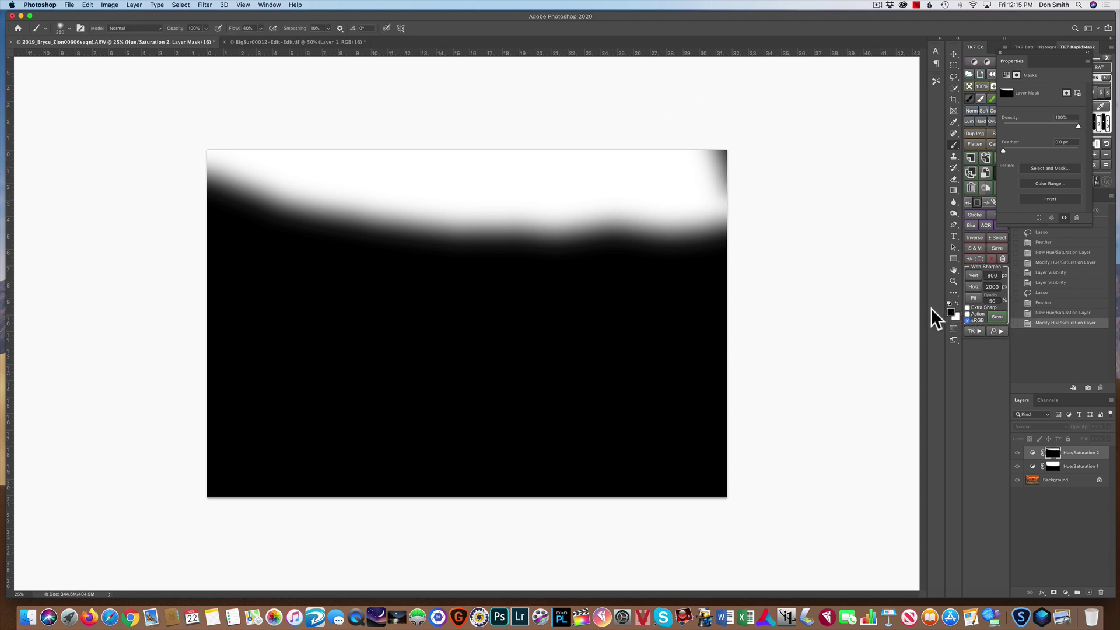
key("x")
key("bracketright")
key("bracketright")
mouse_move(700, 165)
left_mouse_down()
mouse_move(736, 154)
mouse_move(710, 157)
mouse_move(719, 144)
mouse_move(729, 180)
left_mouse_up()
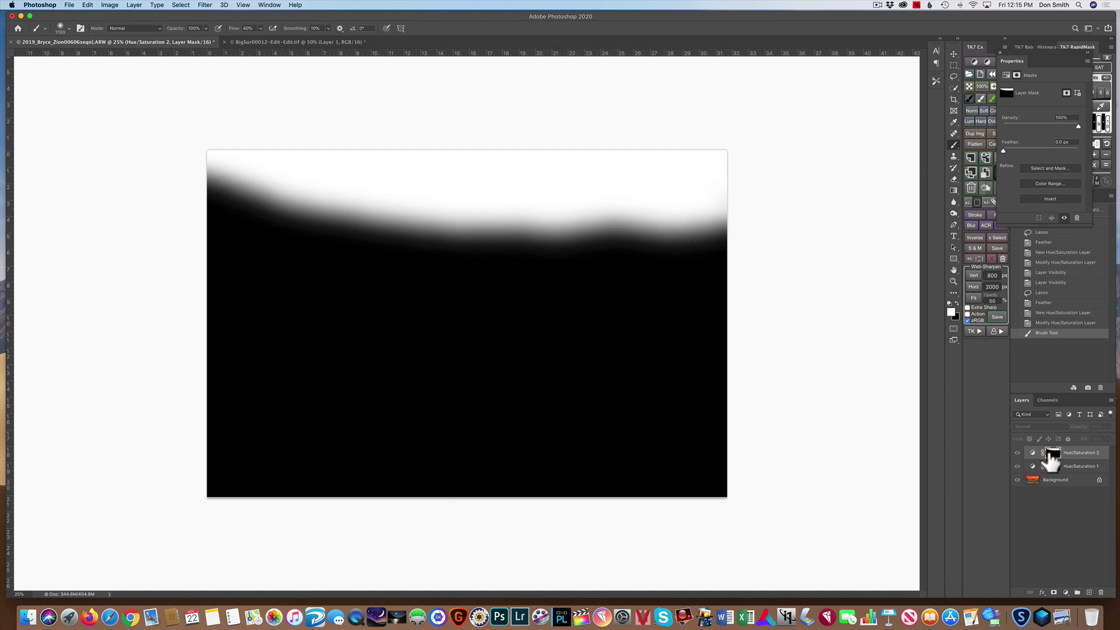
left_click(1049, 454, "alt")
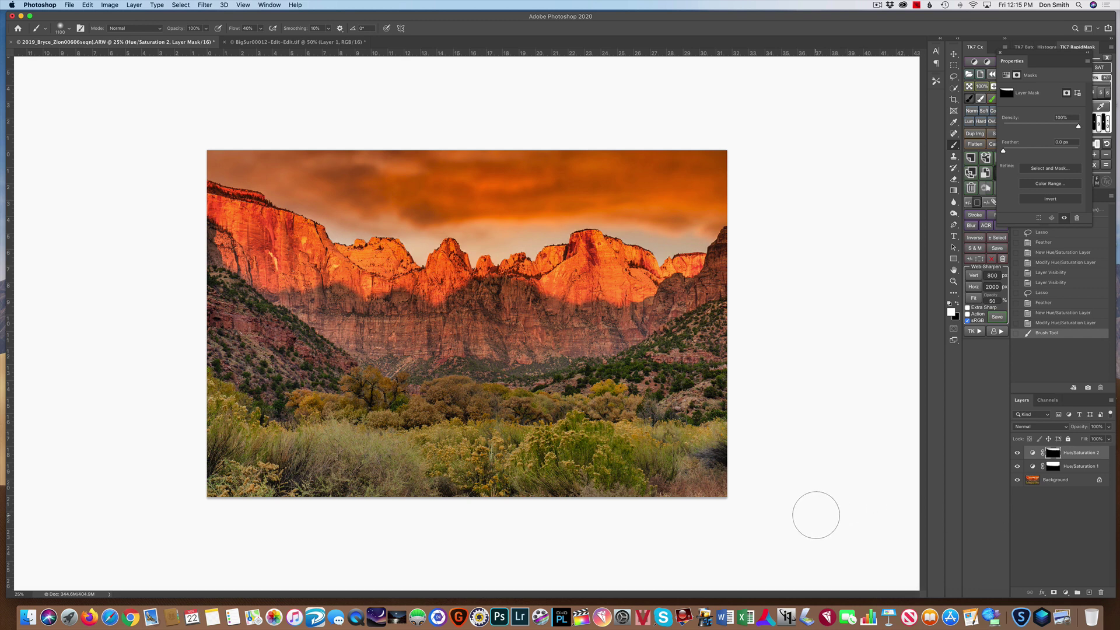
Reduce the sky's Hue/Saturation layer opacity to about 53%
left_click(1108, 426)
mouse_move(1109, 436)
left_mouse_down()
mouse_move(1002, 438)
mouse_move(1090, 438)
left_mouse_up()
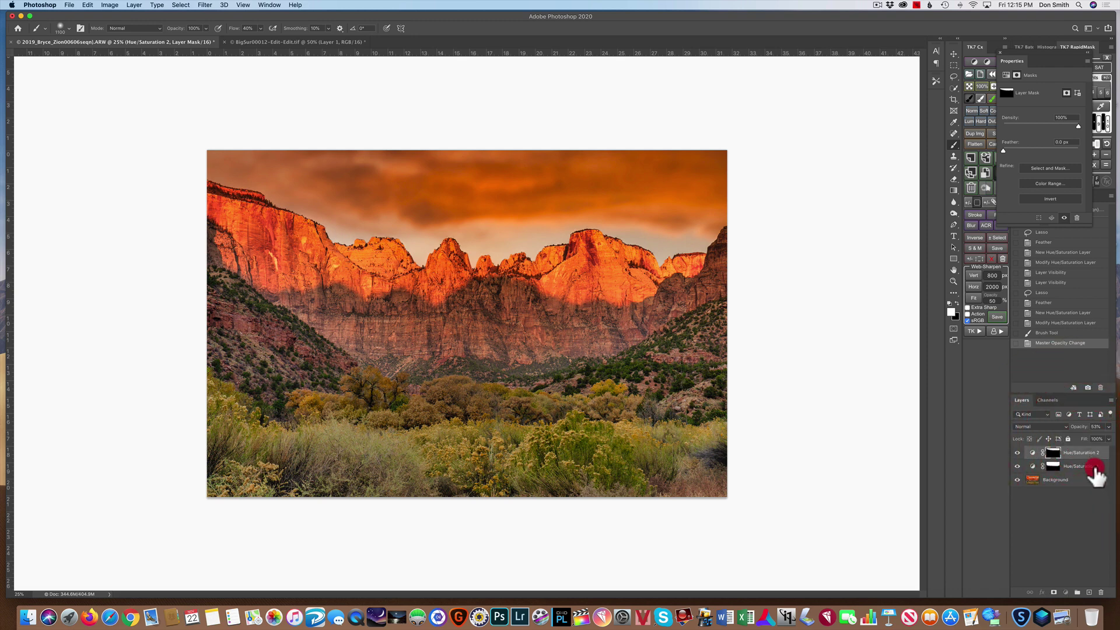
Select the lower Hue/Saturation layer, try its opacity slider, and leave the layer at 100% opacity
left_click(1093, 465)
left_click(1109, 427)
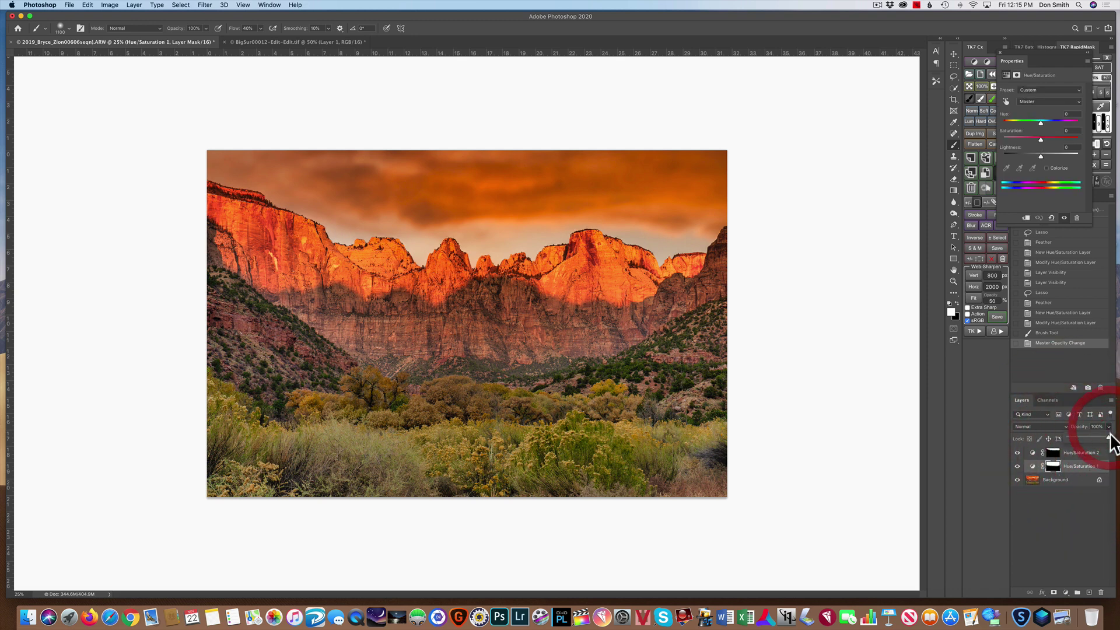
mouse_move(1107, 439)
left_mouse_down()
mouse_move(1041, 442)
mouse_move(1114, 446)
left_mouse_up()
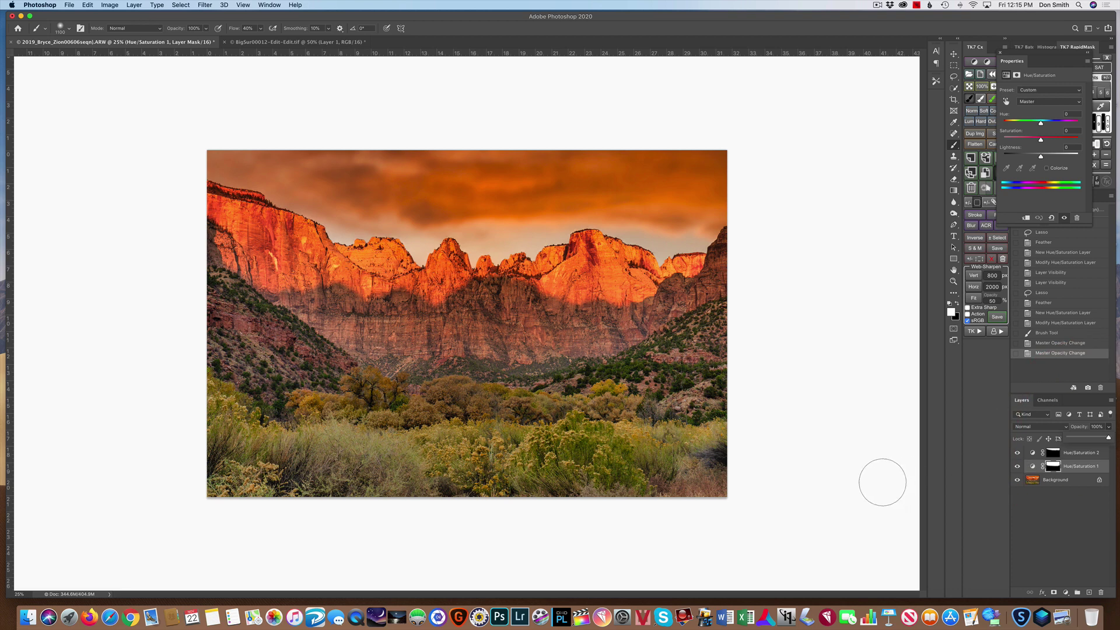
left_click(862, 480)
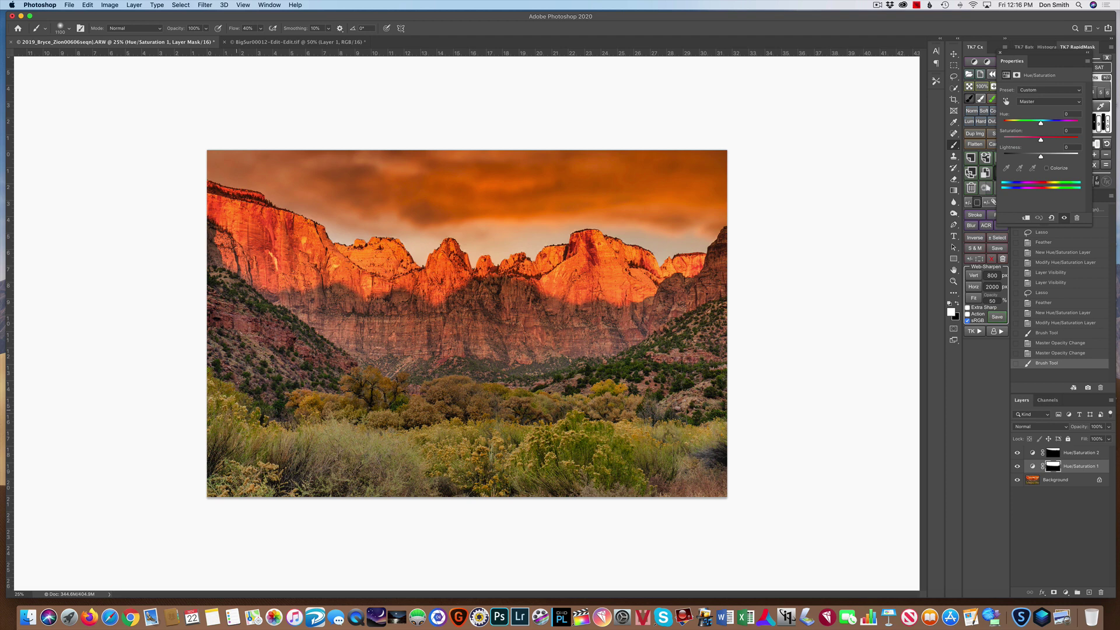
Lasso the vegetated foreground below the cliffs and feather the selection by 300 pixels
key("l")
mouse_move(312, 376)
left_mouse_down()
mouse_move(209, 362)
mouse_move(163, 380)
mouse_move(166, 510)
mouse_move(515, 524)
mouse_move(747, 498)
mouse_move(744, 427)
mouse_move(615, 369)
mouse_move(370, 357)
mouse_move(303, 381)
left_mouse_up()
right_click(493, 410)
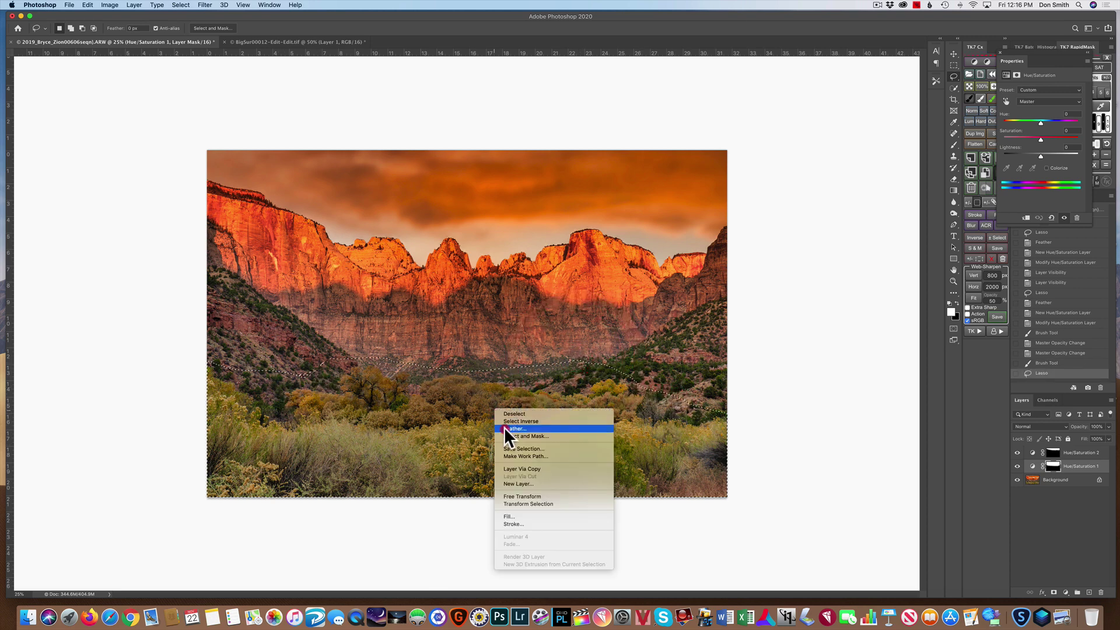
left_click(503, 427)
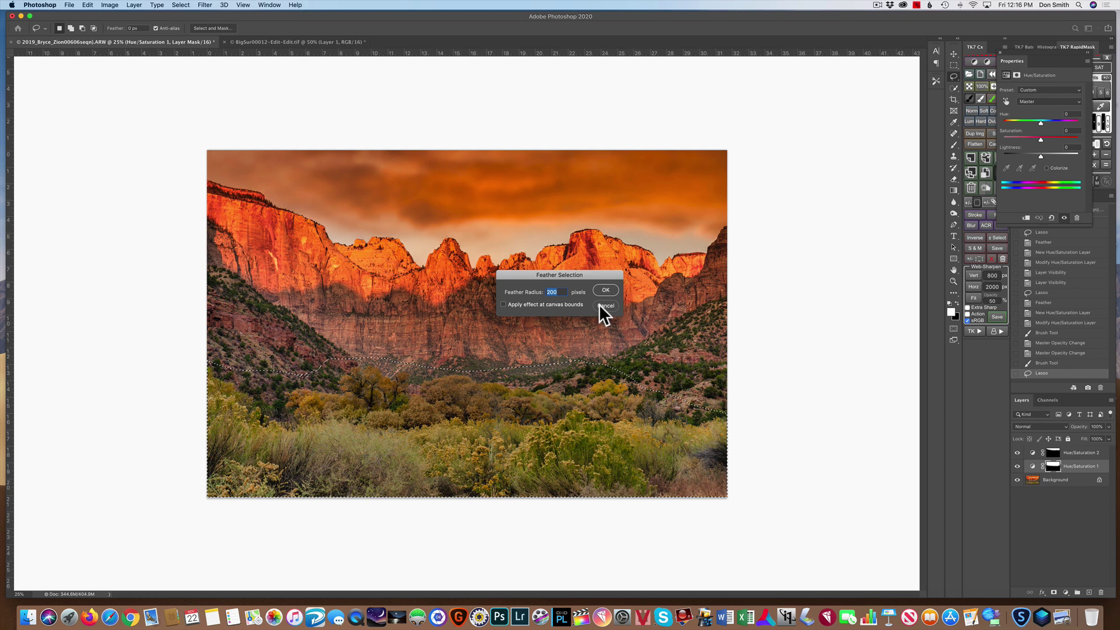
type("300")
left_click(600, 290)
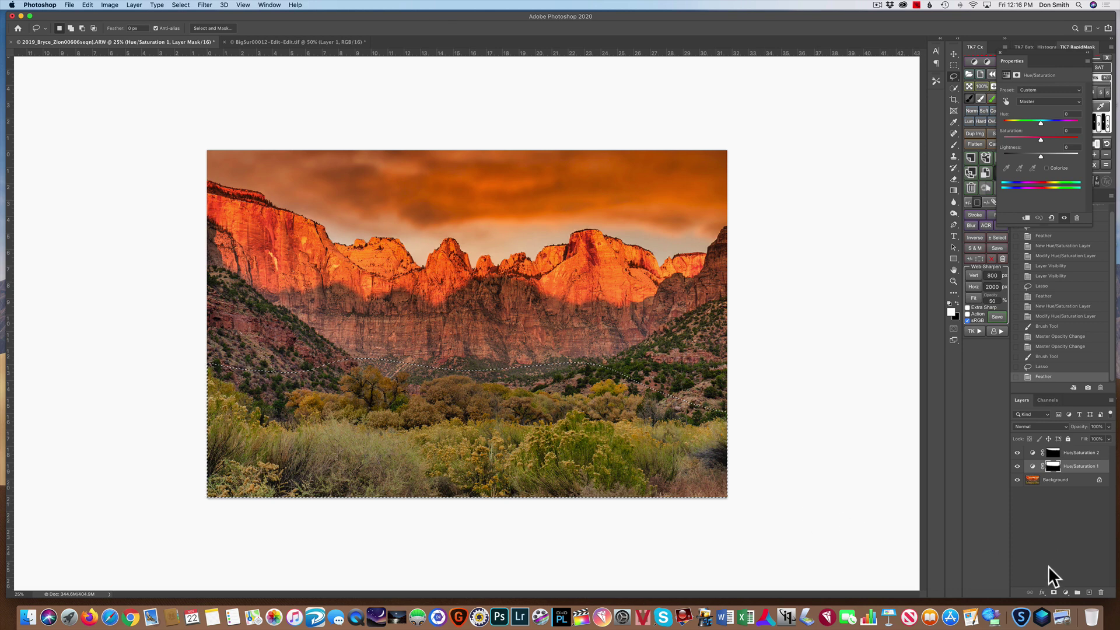
Add a Curves adjustment to the foreground selection and shape an S-curve that deepens its shadows for more contrast
left_click(1065, 592)
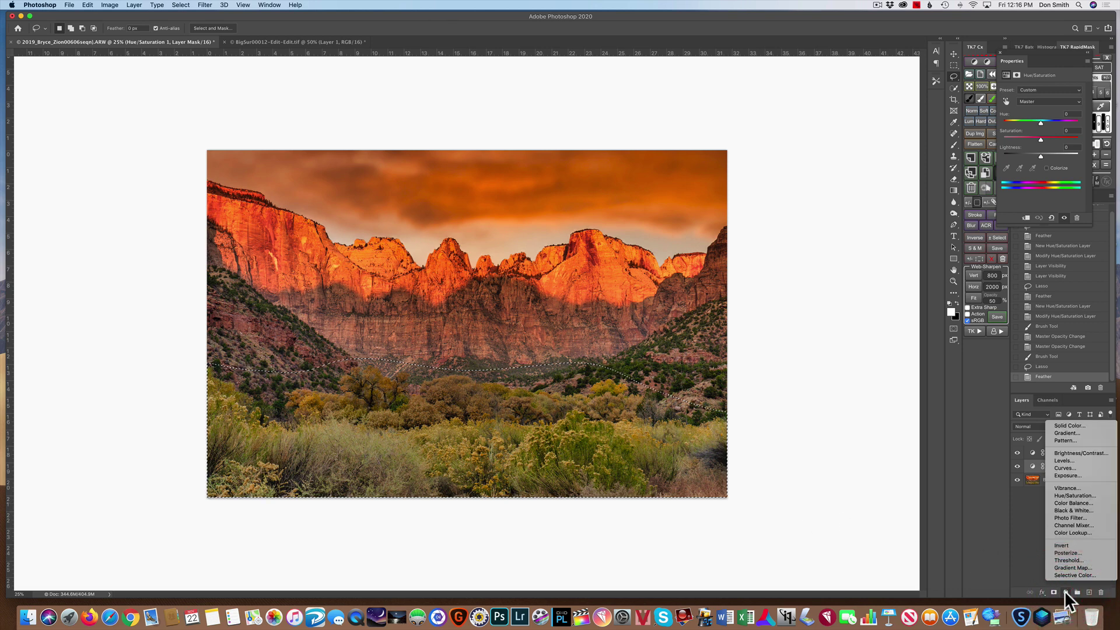
left_click(1077, 467)
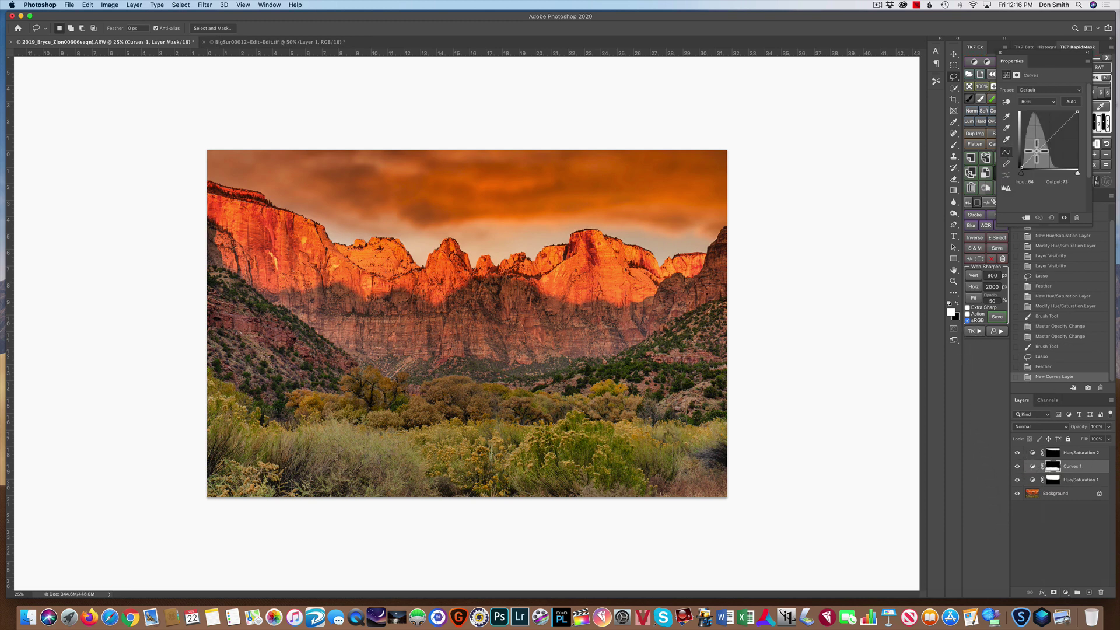
left_click_drag(1037, 150, 1055, 136)
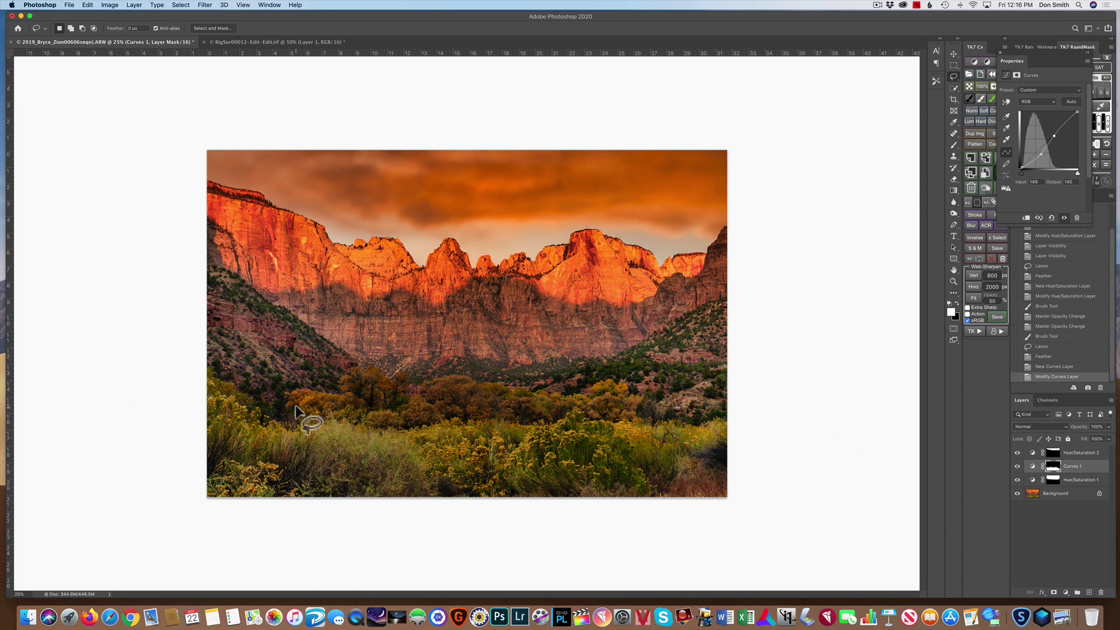
Lasso the foreground below the cliff base again and feather the new selection
mouse_move(283, 378)
left_mouse_down()
mouse_move(177, 370)
mouse_move(147, 438)
mouse_move(170, 522)
mouse_move(380, 563)
mouse_move(560, 567)
mouse_move(755, 521)
mouse_move(762, 448)
mouse_move(739, 409)
mouse_move(675, 384)
mouse_move(399, 361)
mouse_move(284, 378)
left_mouse_up()
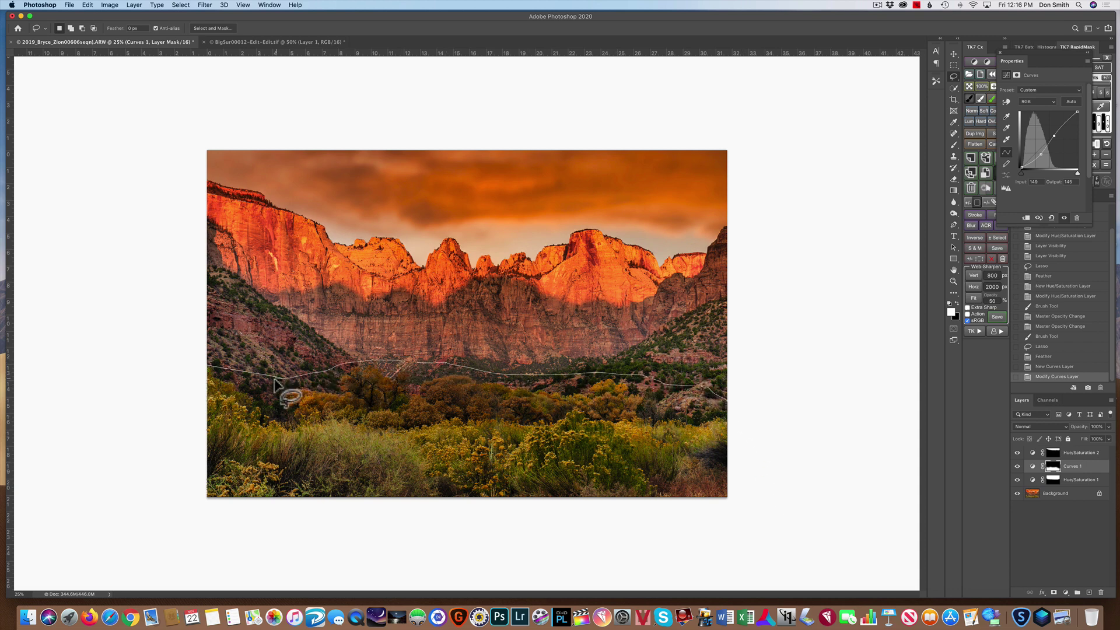
right_click(505, 447)
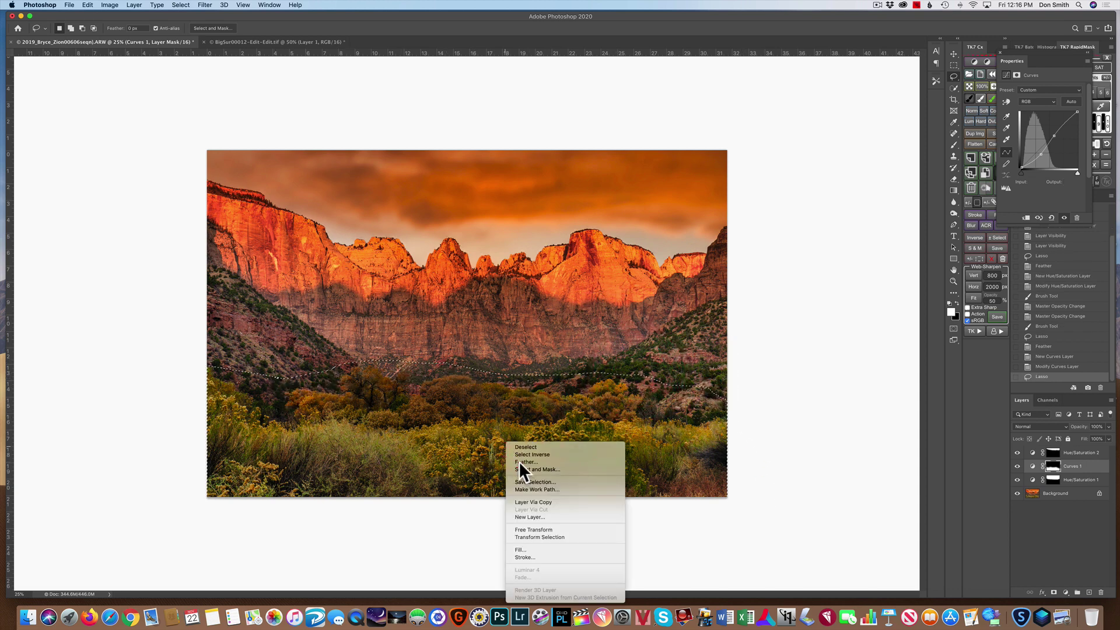
left_click(519, 461)
left_click(604, 290)
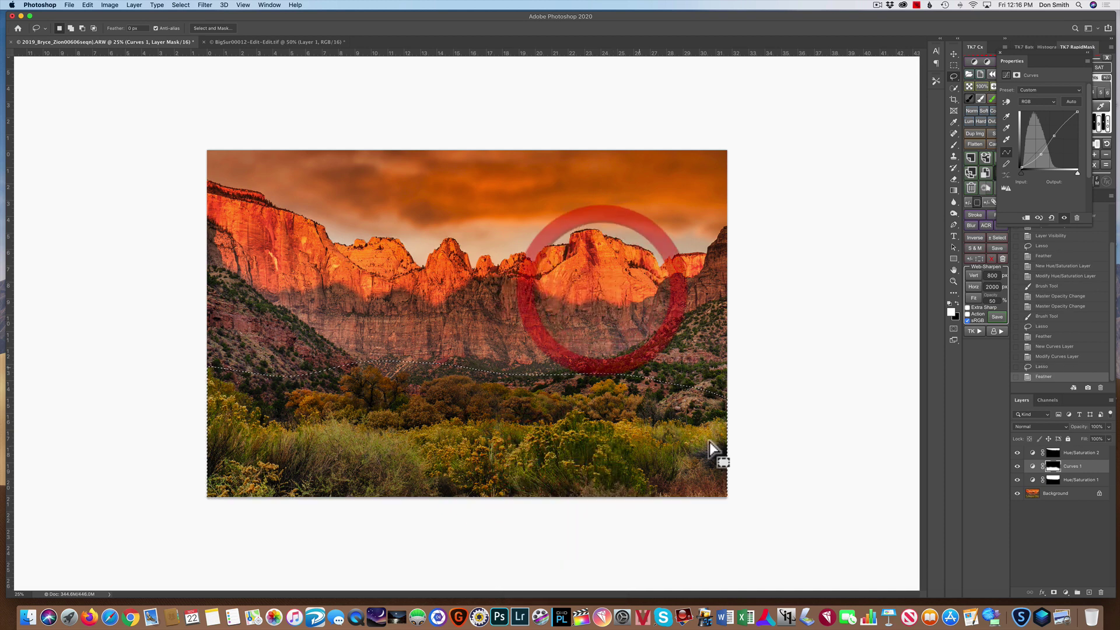
Add a second Curves adjustment to the foreground selection and slightly brighten the tones sampled on the image among the bushes
left_click(1066, 593)
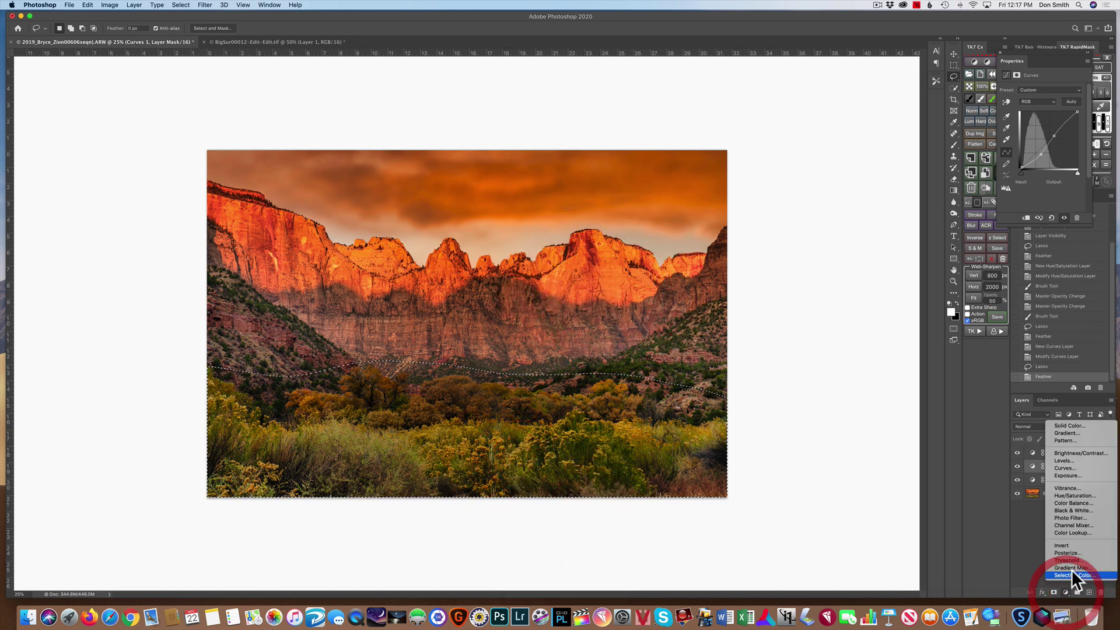
left_click(1070, 467)
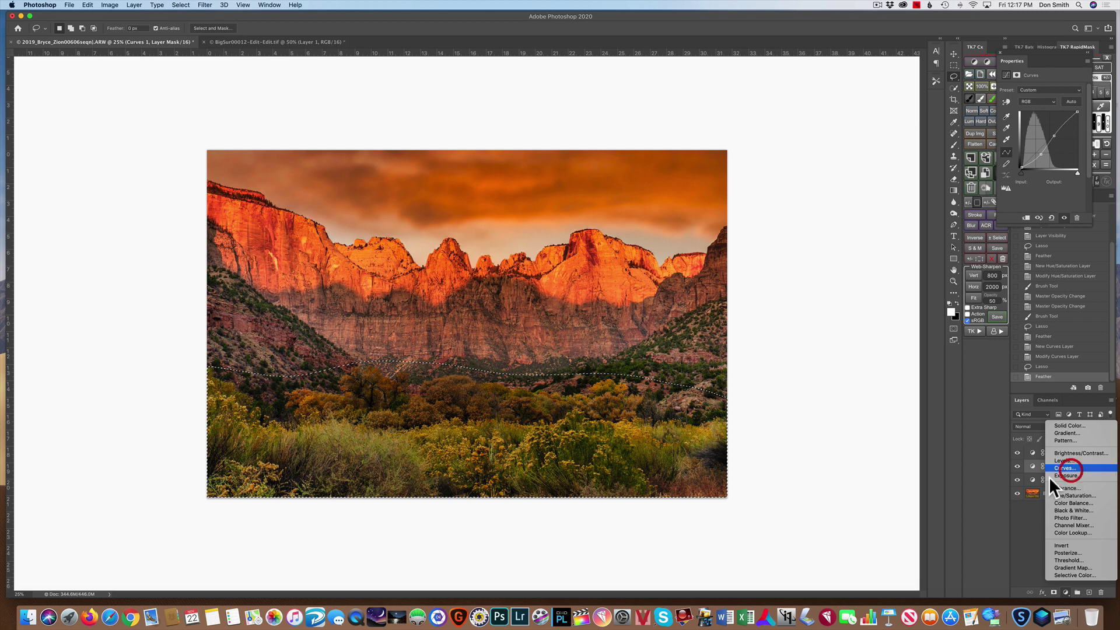
left_click(1005, 101)
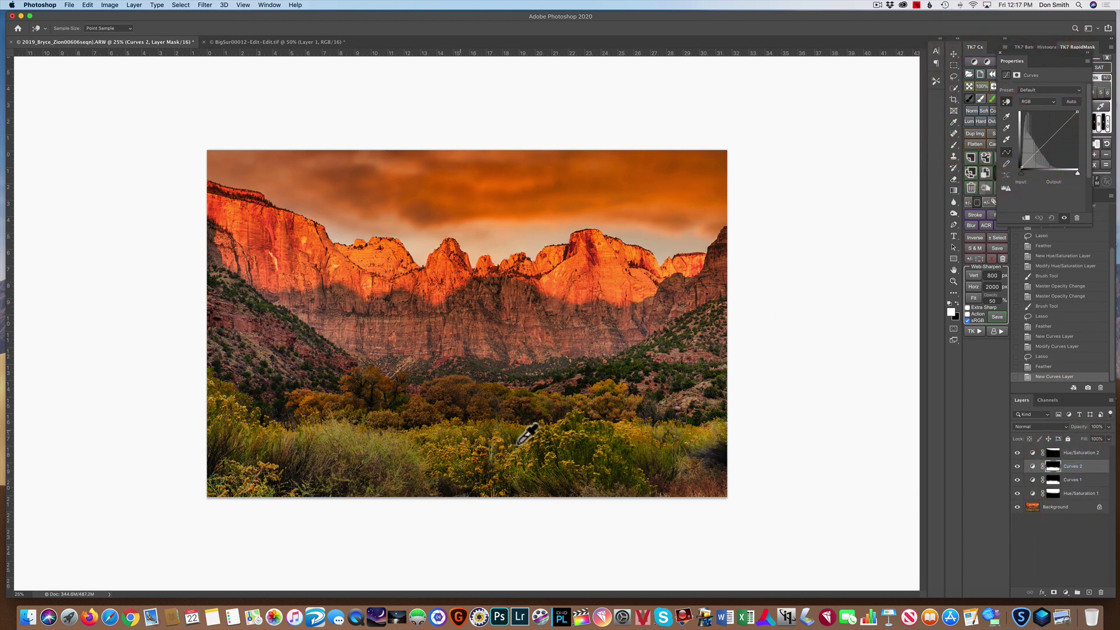
left_click_drag(513, 406, 513, 409)
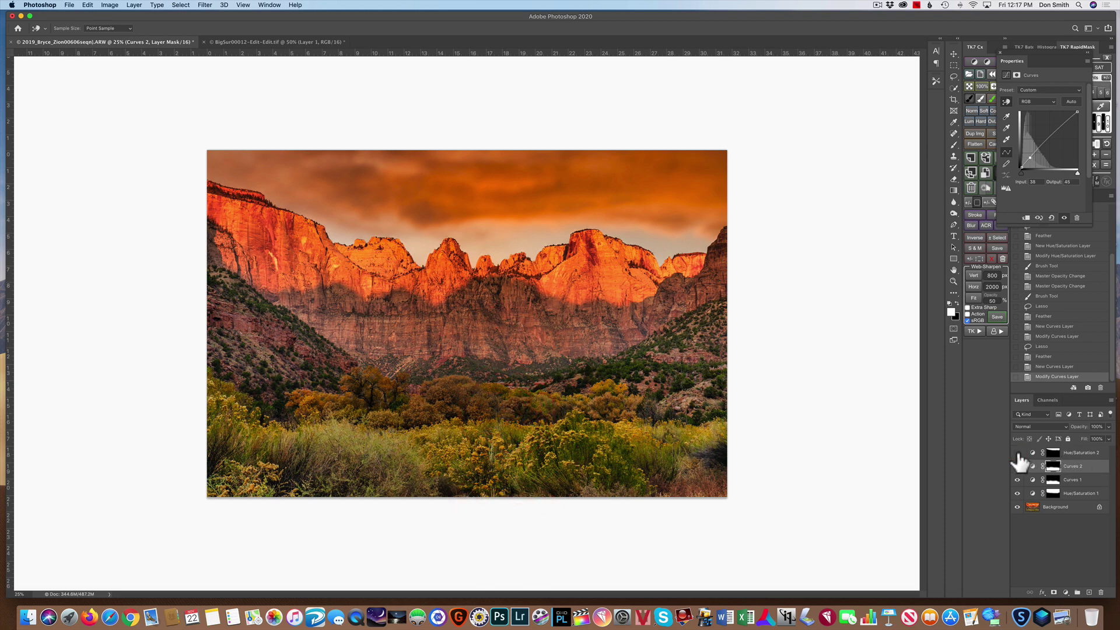
Toggle the visibility of the upper adjustment layers to compare their effect, leaving all layers shown
left_click(1018, 453)
left_click(1018, 453)
left_click(1018, 466)
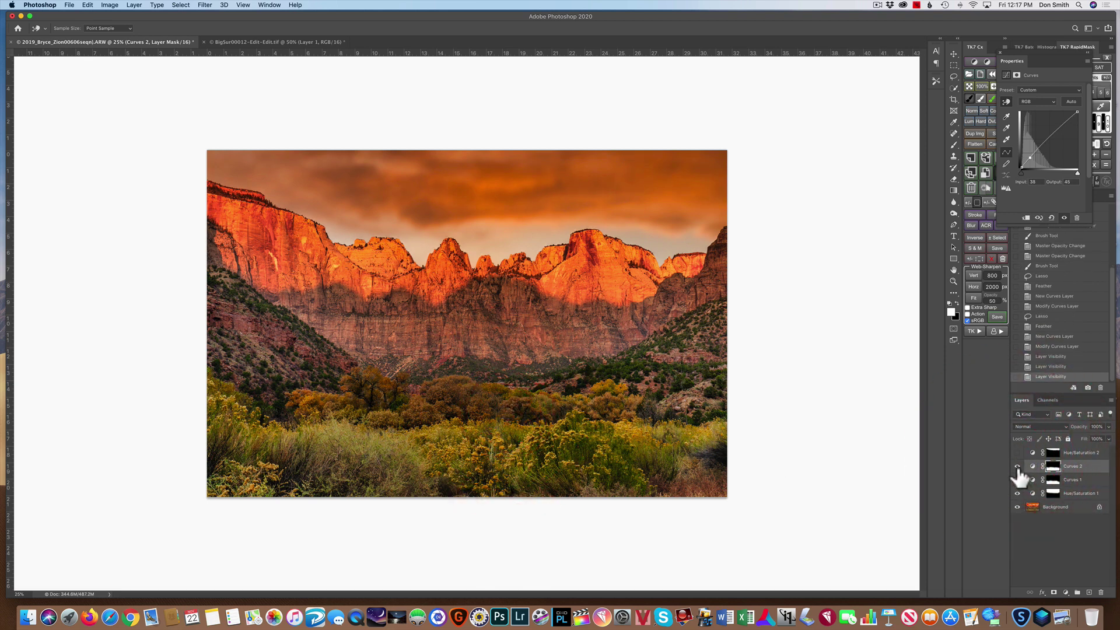
left_click(1018, 467)
left_click(1018, 467)
left_click(1018, 467)
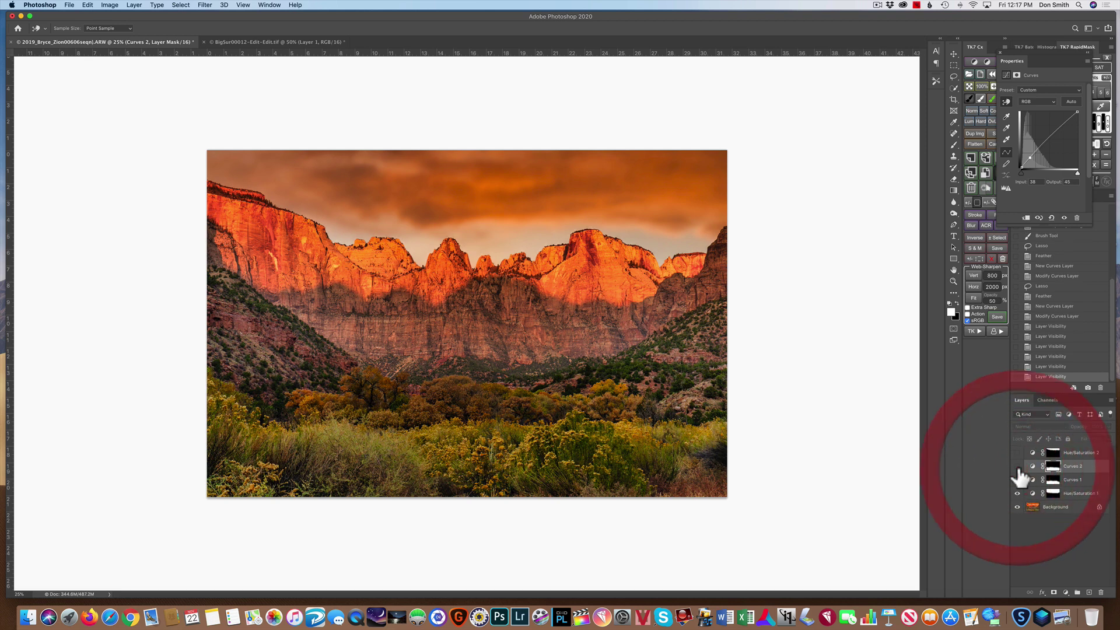
left_click(1018, 466)
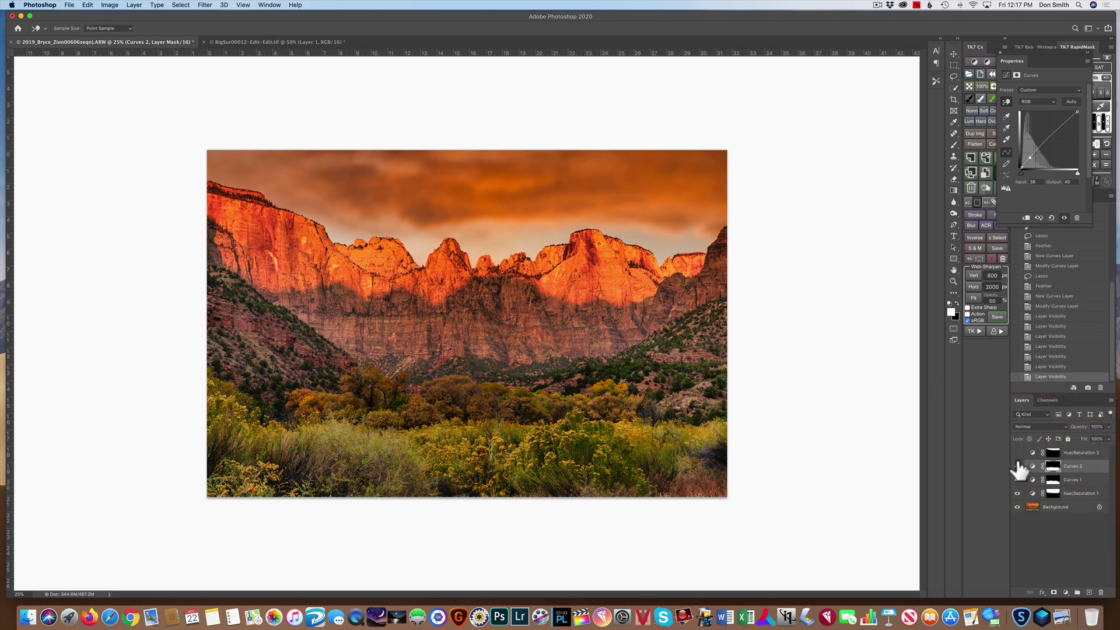
left_click(1018, 463, "alt")
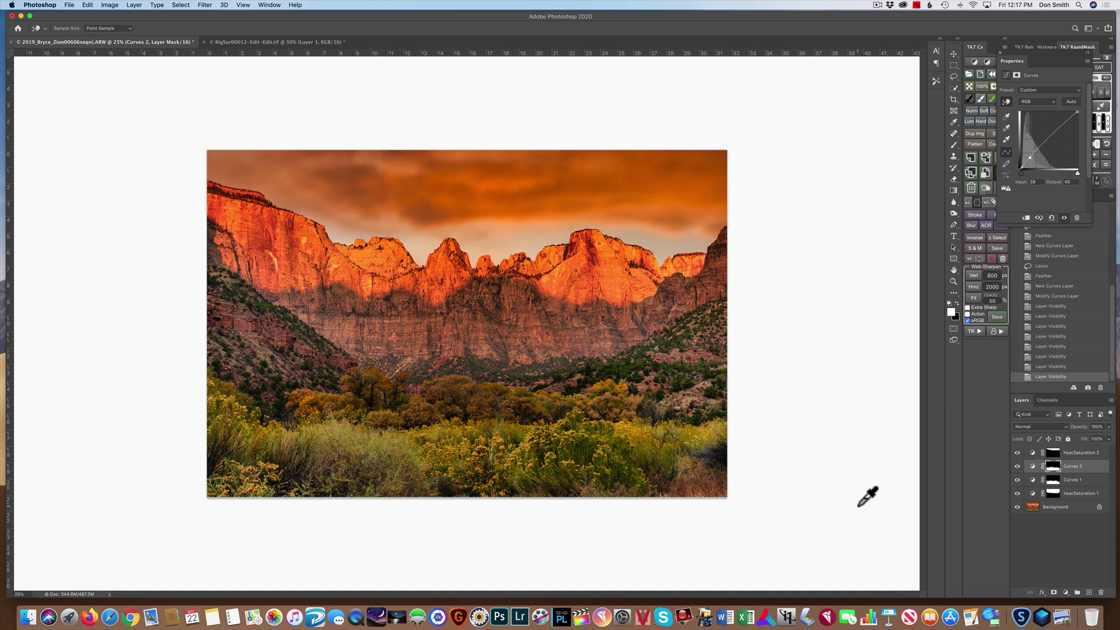
Collapse the adjustment properties, open the photo in Camera Raw, check highlight clipping, and set Highlights to -100
left_click(1000, 52)
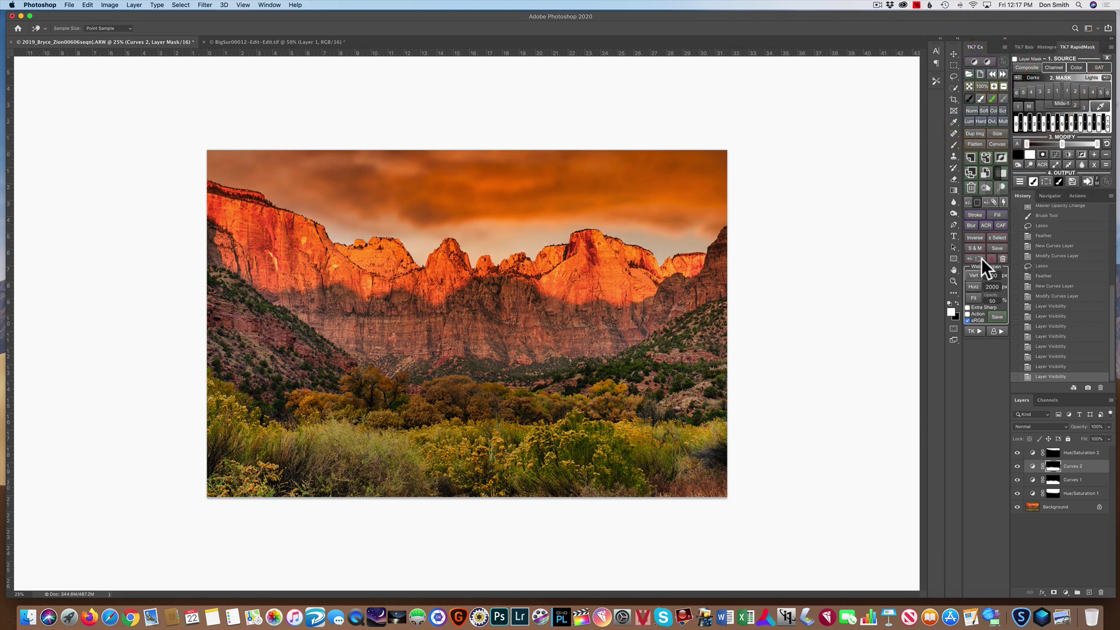
left_click(988, 224)
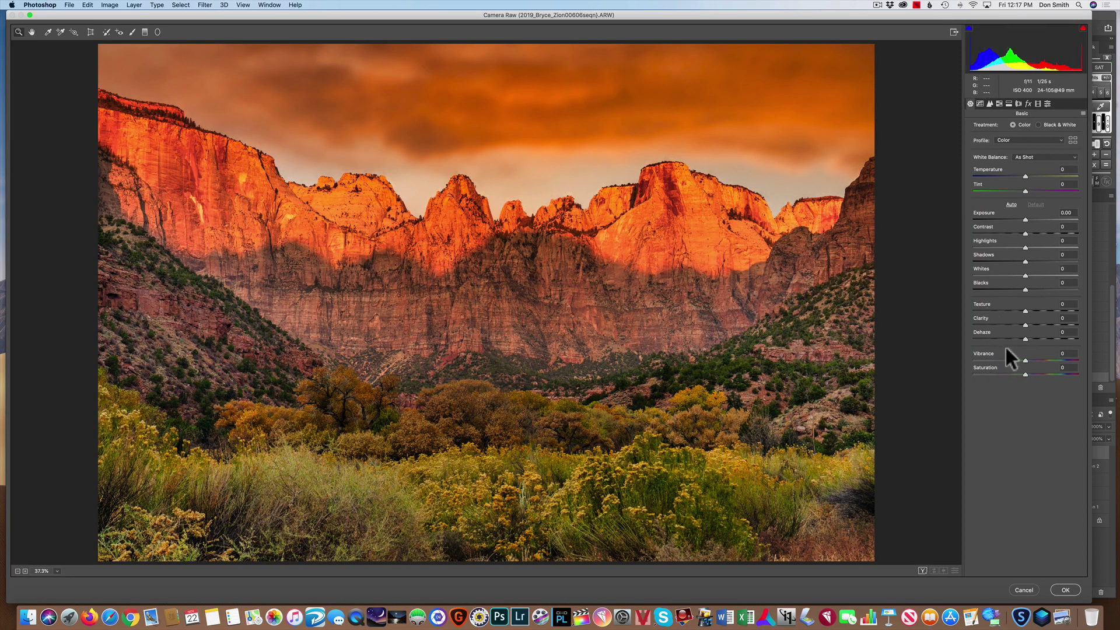
left_click(1025, 247, "alt")
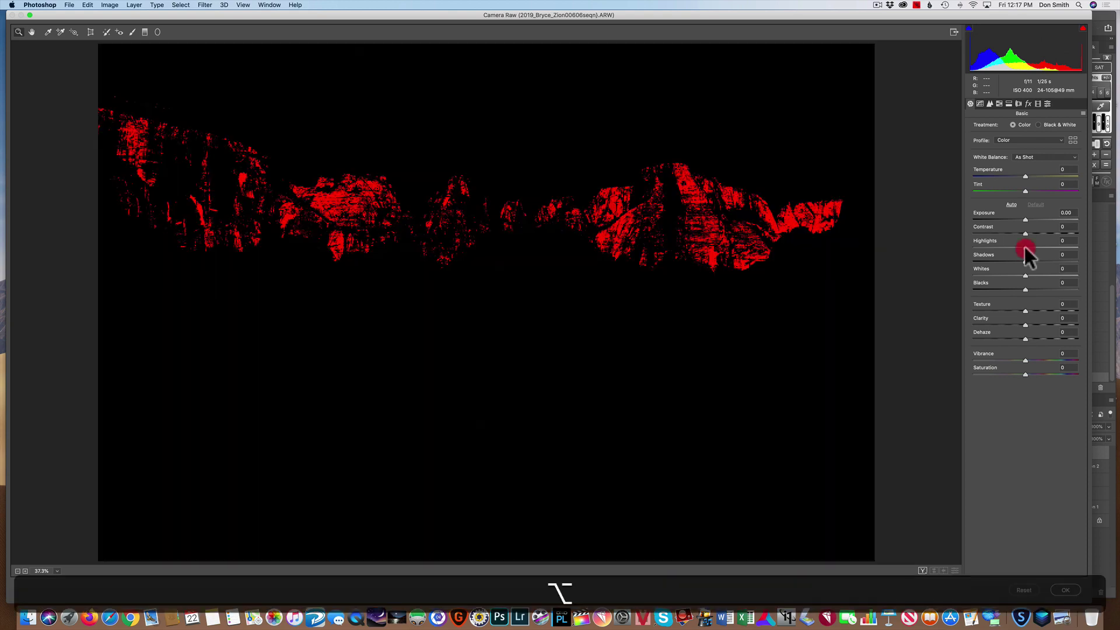
left_click_drag(1026, 247, 905, 248)
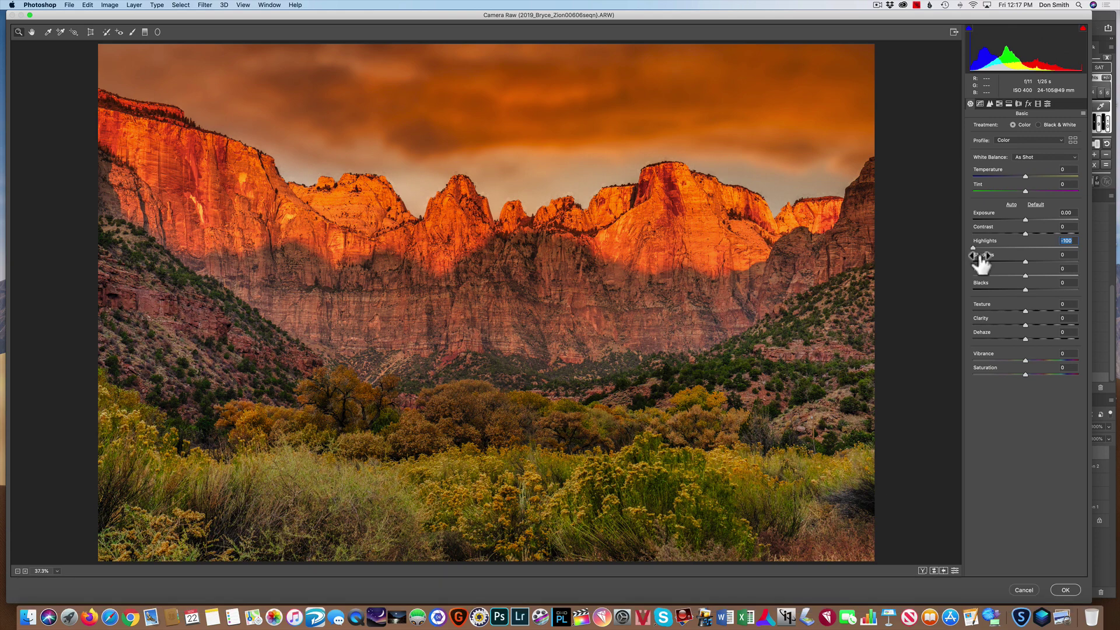
Try pulling down the upper part of the Camera Raw point curve, and apply the Medium Contrast curve instead
left_click(980, 103)
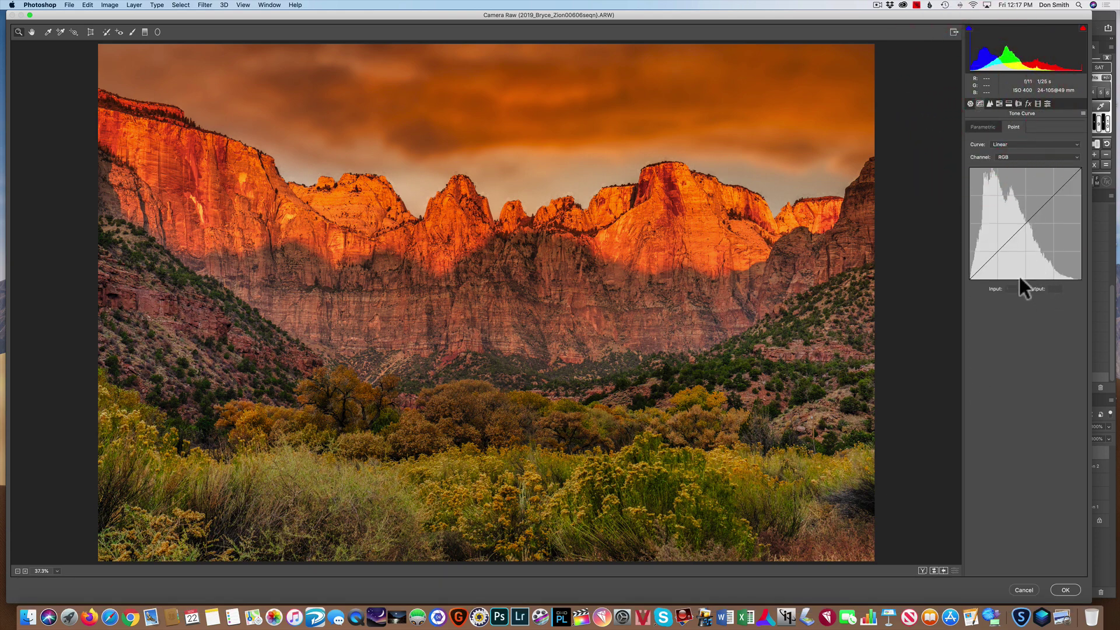
key("alt")
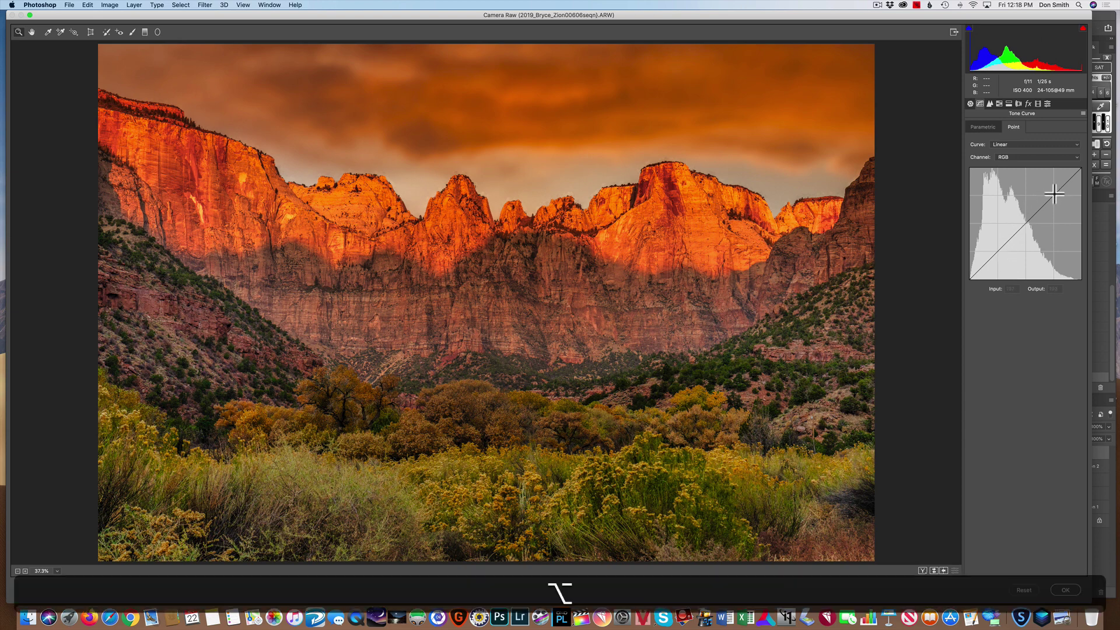
left_click_drag(1054, 194, 1053, 198)
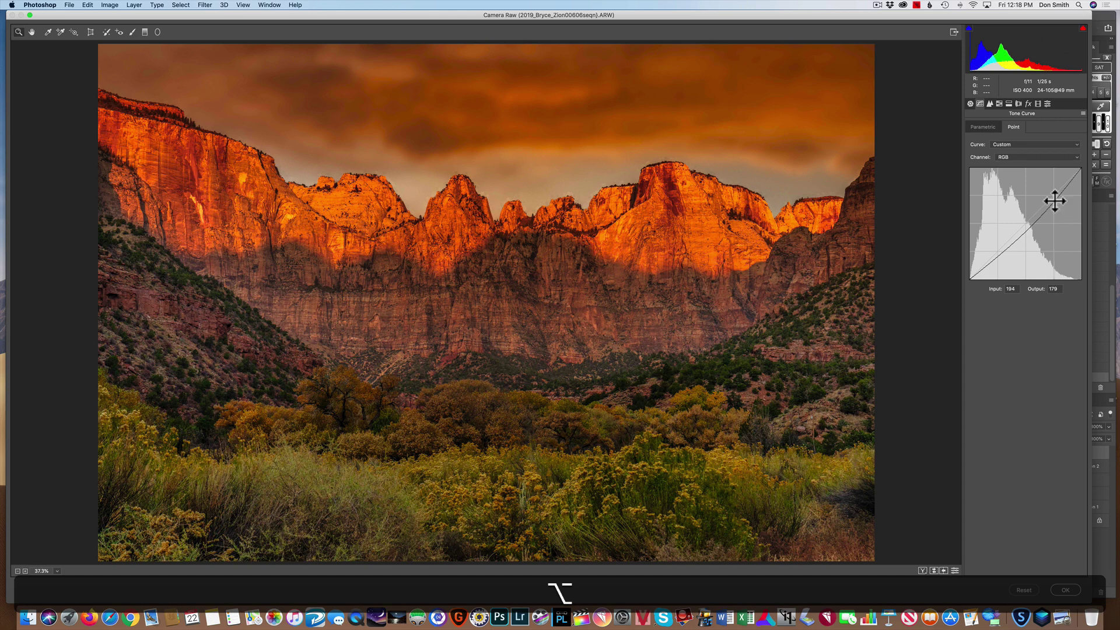
left_click(1020, 146)
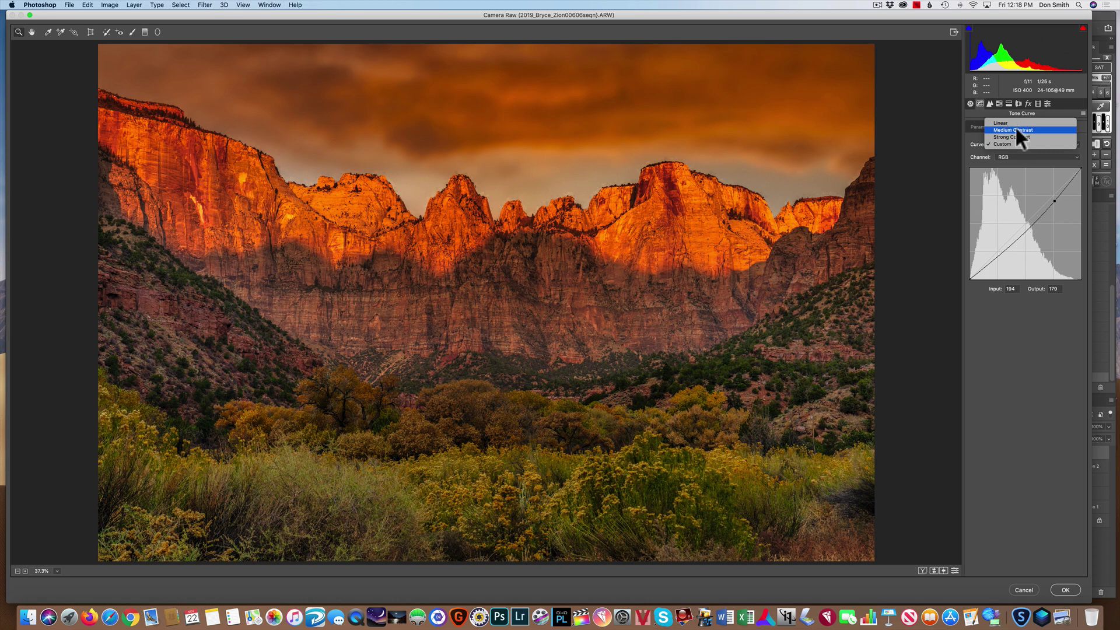
left_click(1016, 130)
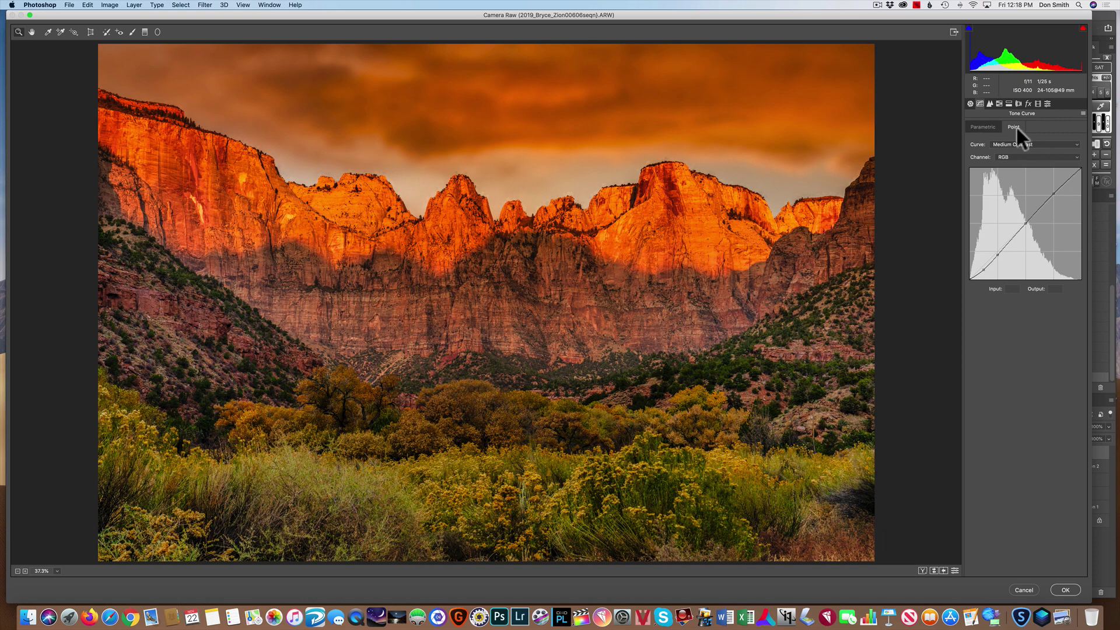
Lower the parametric tone curve's Highlights to -69
left_click(980, 129)
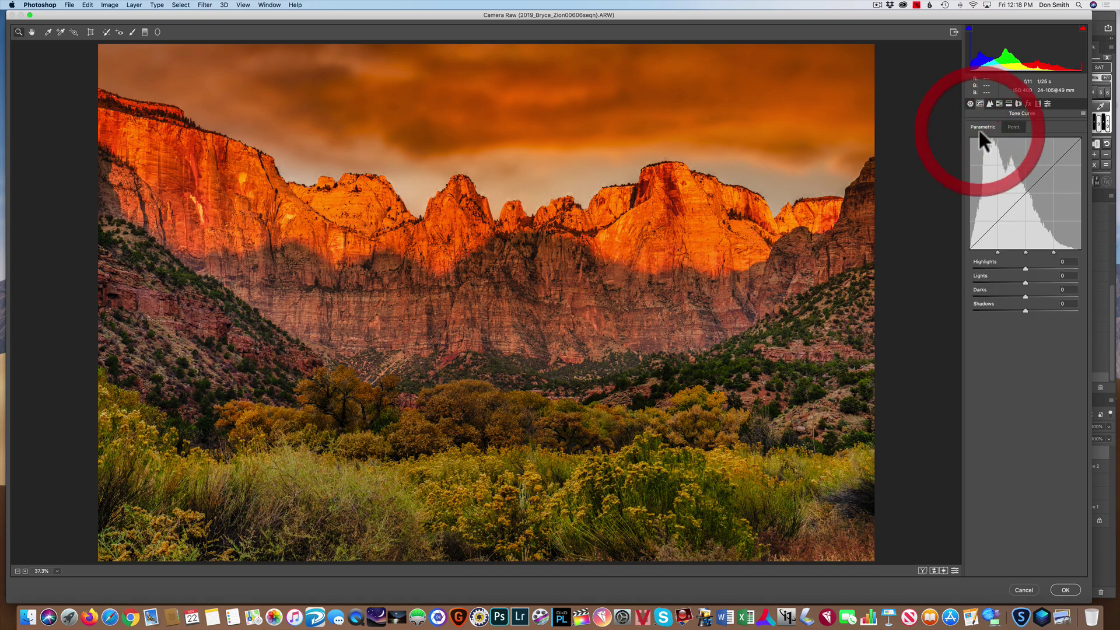
left_click(1026, 267, "alt")
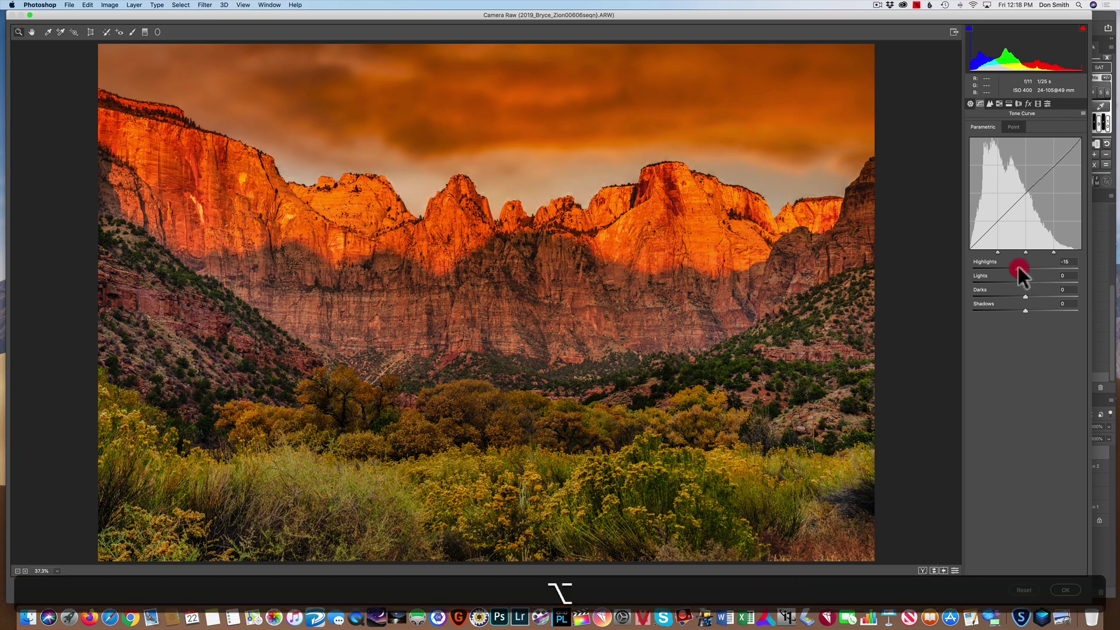
left_click_drag(1018, 266, 990, 268)
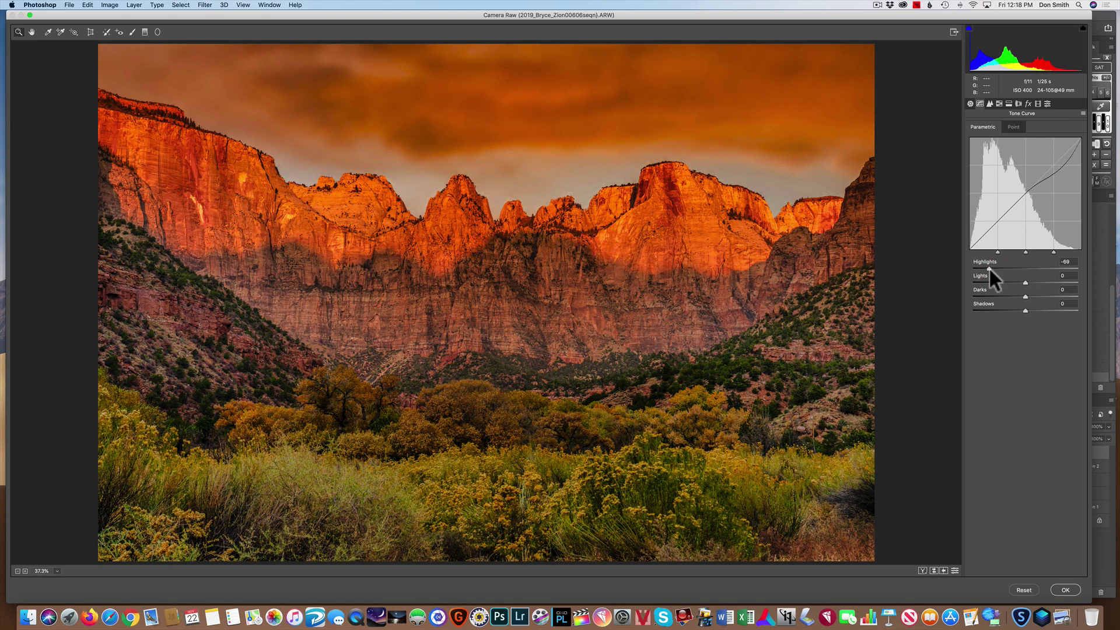
left_click(989, 267)
Check clipping in the Basic adjustments, set Highlights to -99, and raise Shadows to +72
left_click(970, 103)
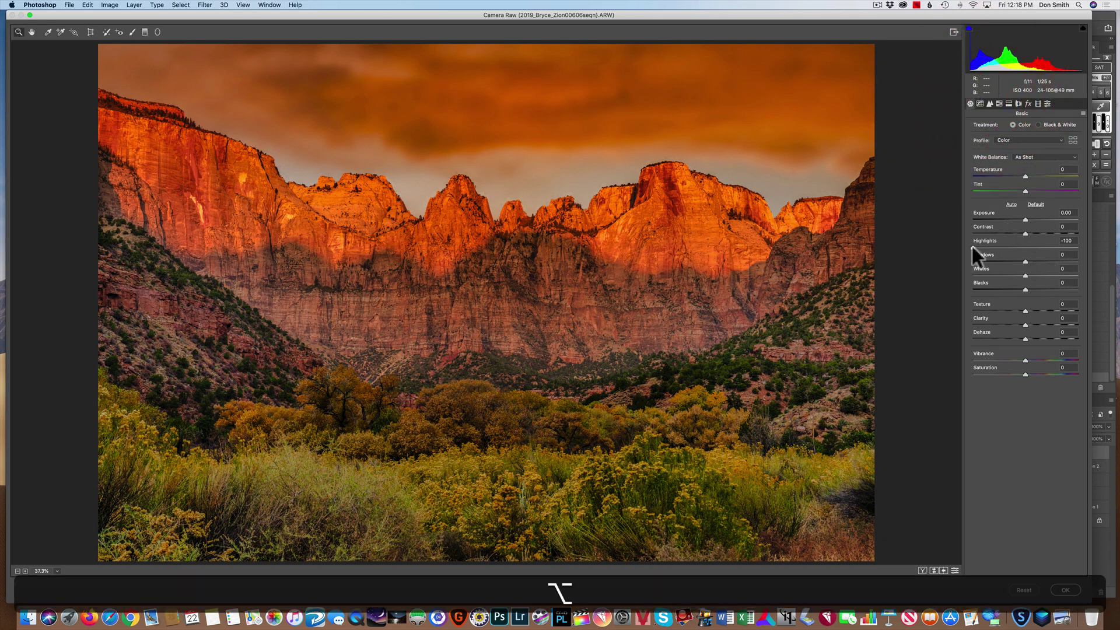
left_click(972, 246, "alt")
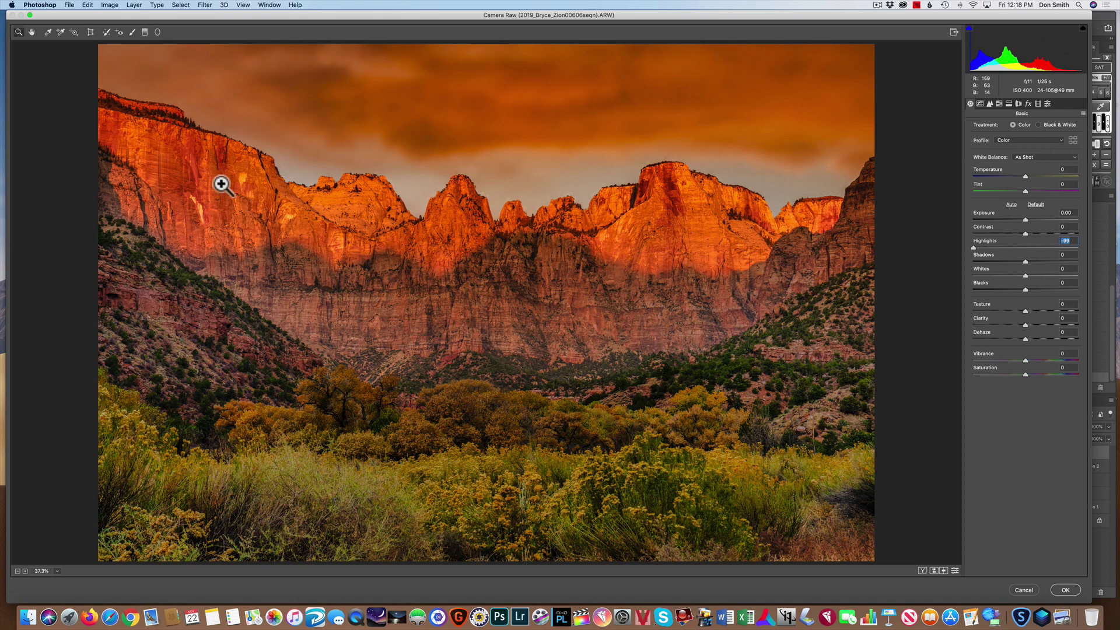
left_click(1024, 261, "alt")
left_click_drag(1025, 262, 1062, 265)
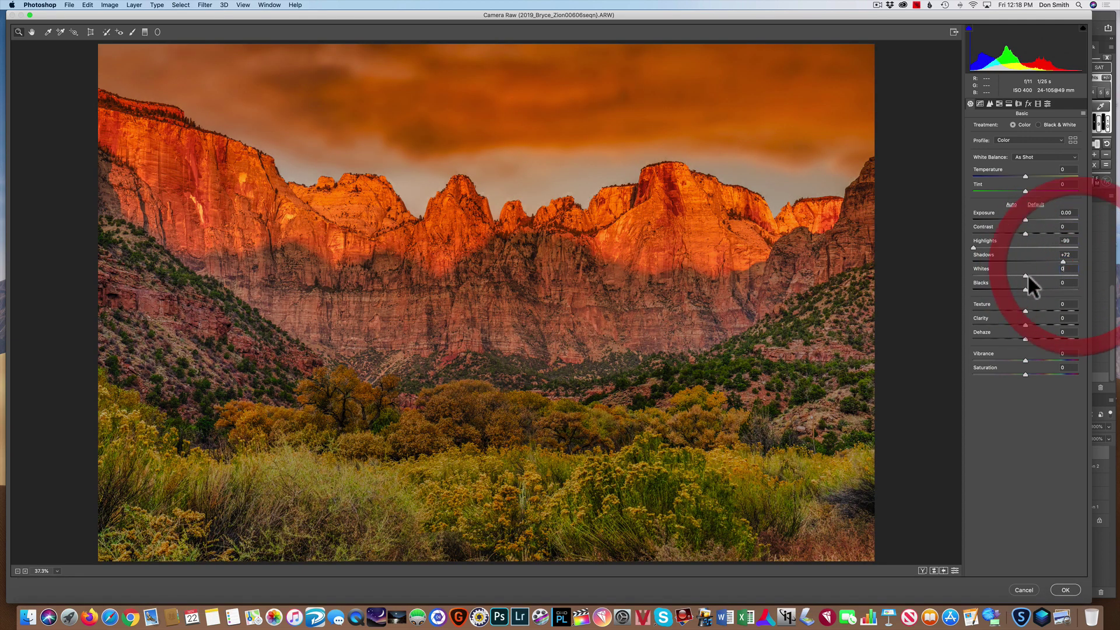
Raise the Basic Exposure to +0.10, set Blacks to -1, and slightly lower Contrast
left_click_drag(1025, 218, 1028, 221)
left_click_drag(1025, 291, 1023, 288)
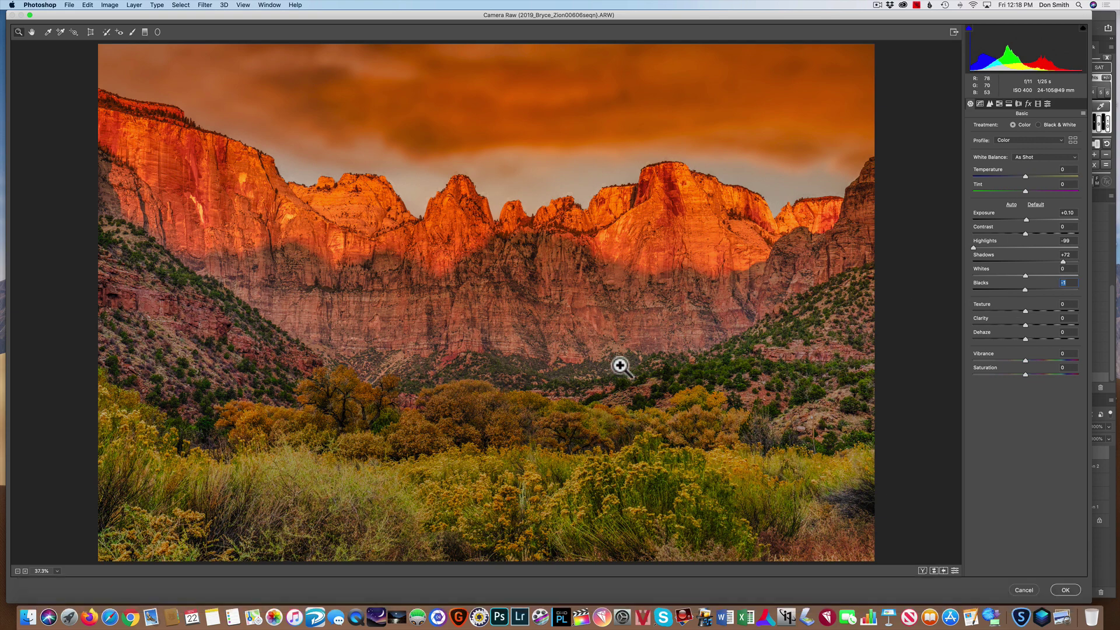
mouse_move(1025, 232)
left_mouse_down()
mouse_move(1004, 232)
mouse_move(1017, 233)
left_mouse_up()
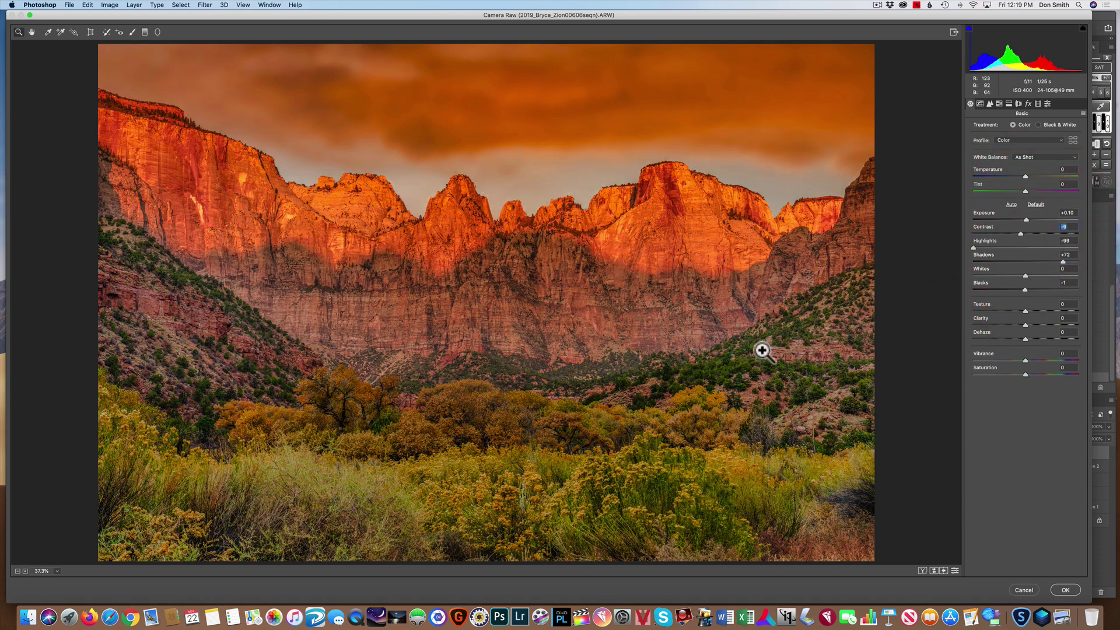
Add a Highlight Priority post-crop vignette with an Amount of -10 and apply the Camera Raw adjustments
left_click(1028, 103)
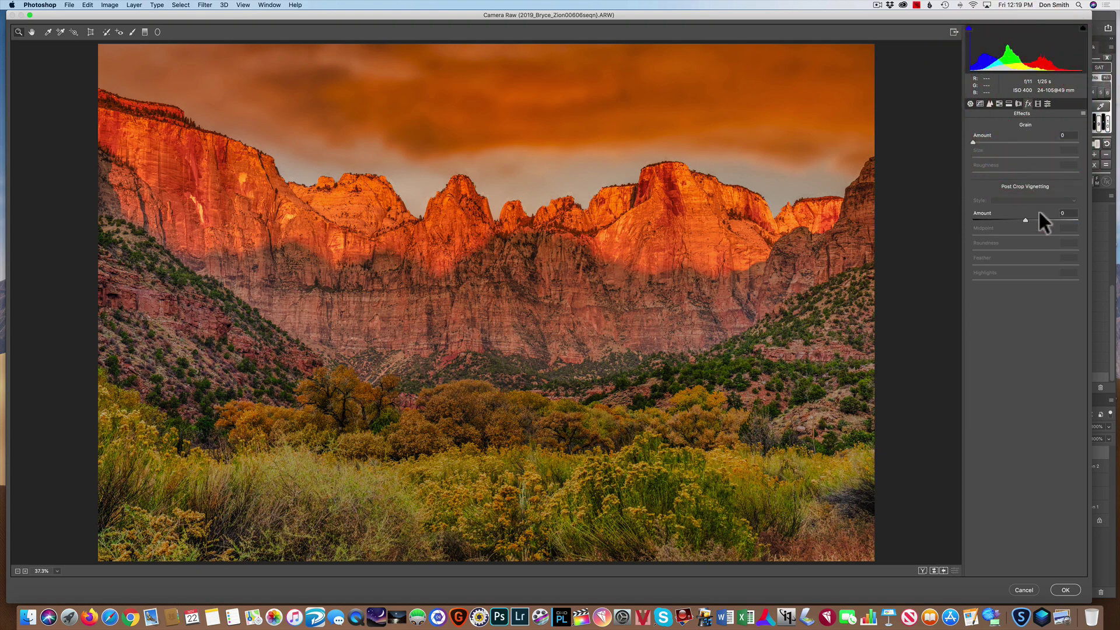
left_click_drag(1025, 220, 1011, 221)
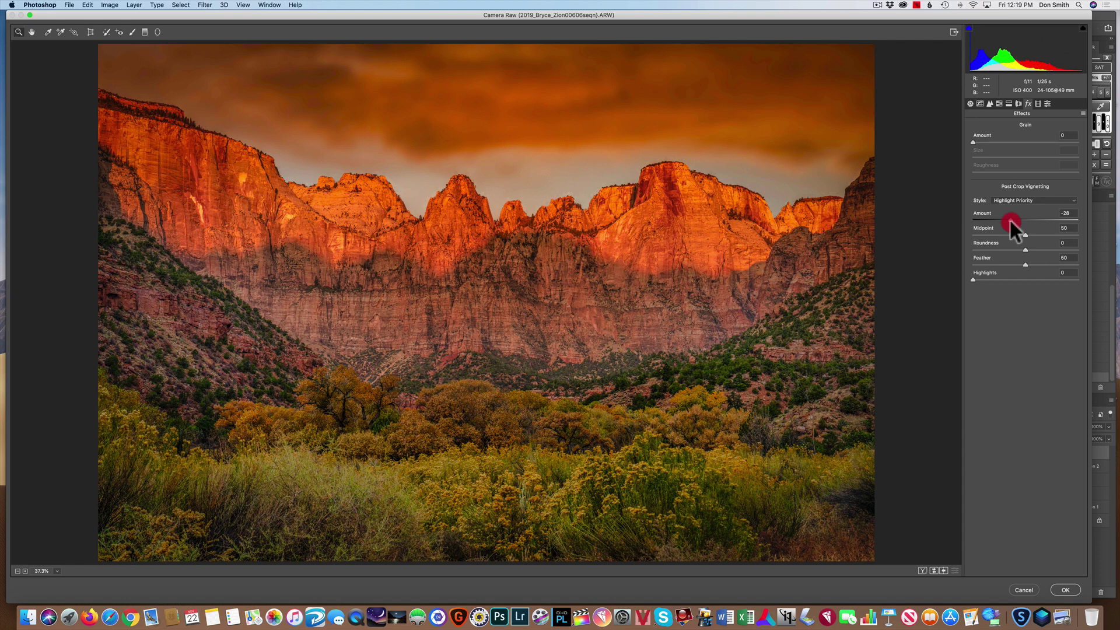
left_click_drag(1011, 223, 1008, 223)
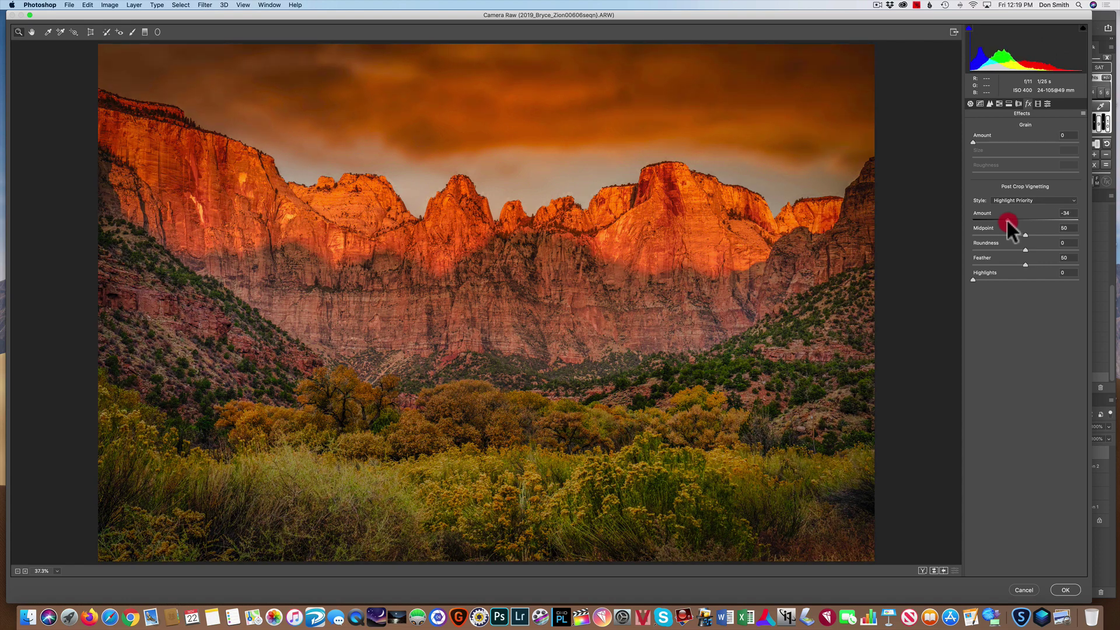
left_click_drag(1008, 222, 1018, 219)
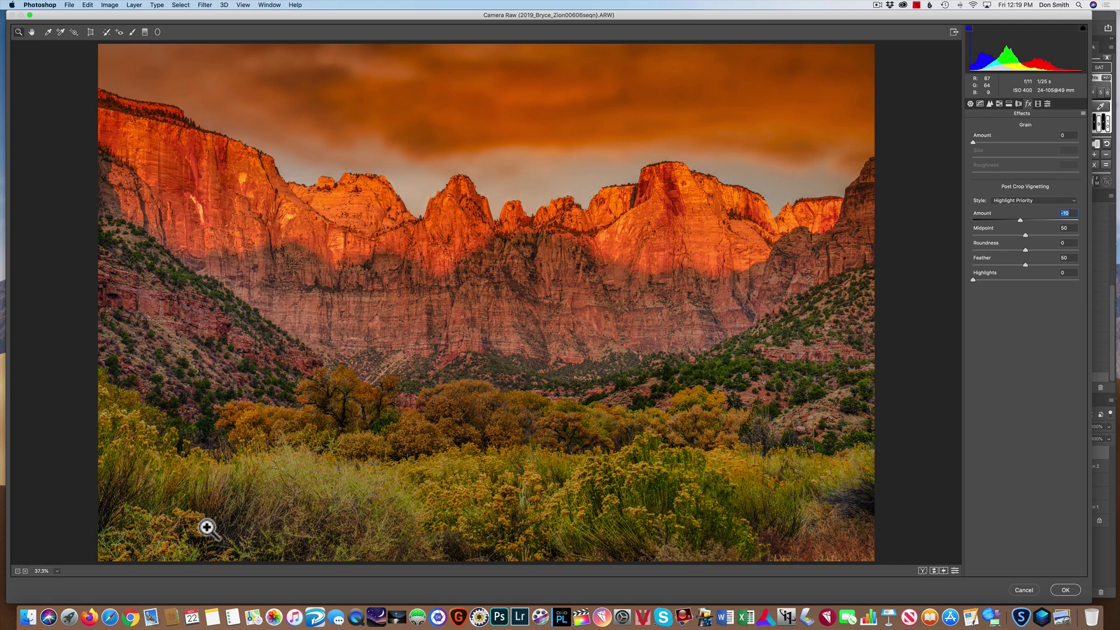
left_click(1024, 590)
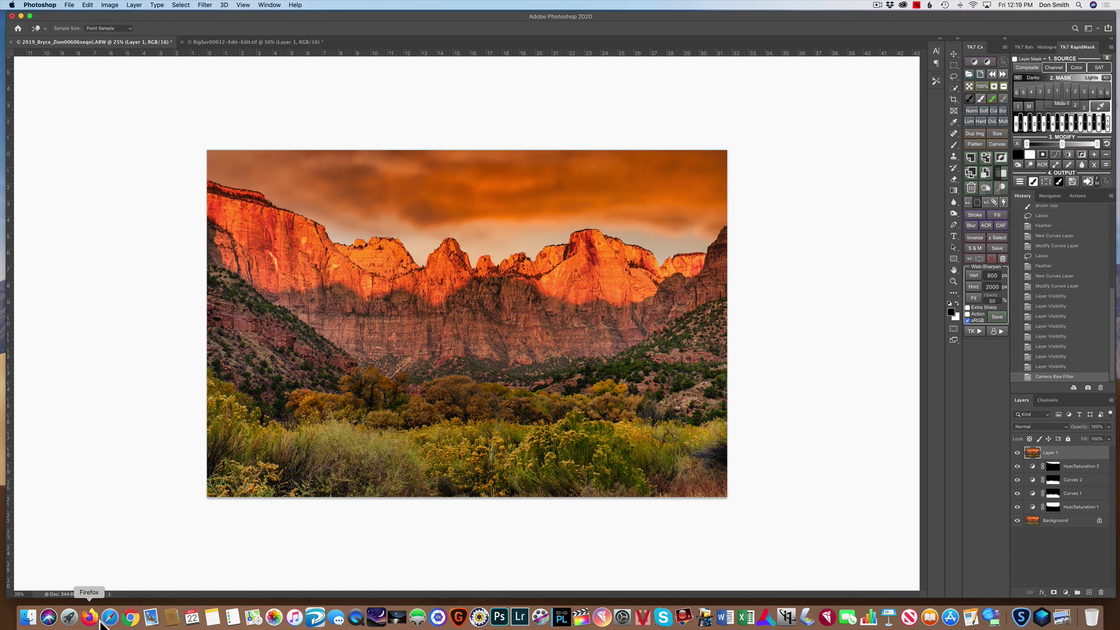
Compare the original Zion photo with the finished edit by reverting to its opening history state and returning to the last Camera Raw Filter state
scroll(1060, 303, "up", 10)
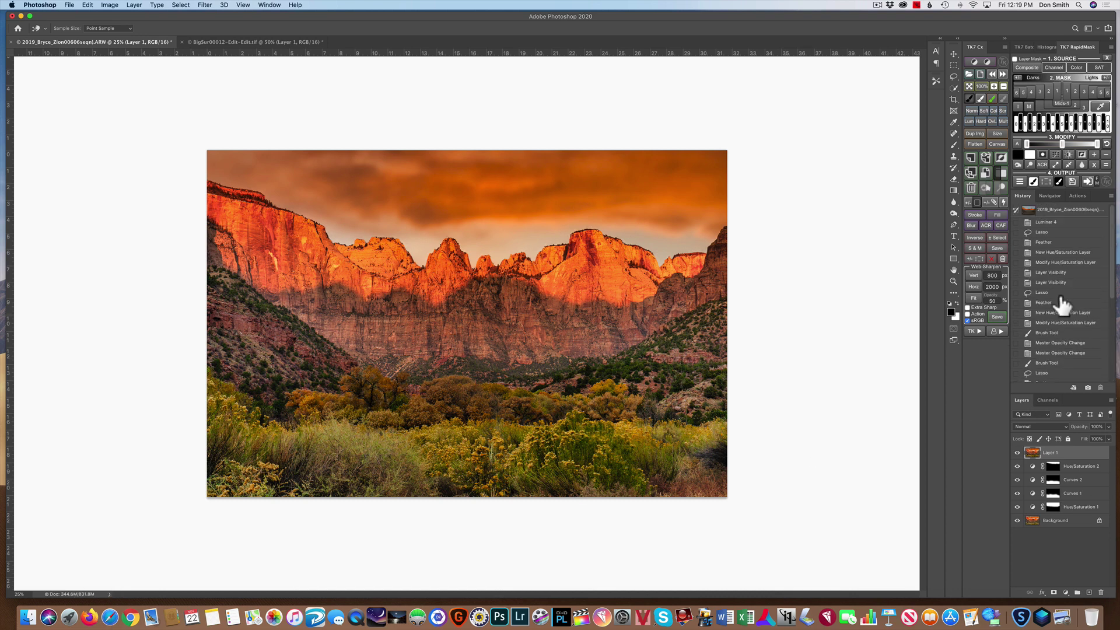
left_click(1068, 211)
scroll(1062, 295, "down", 10)
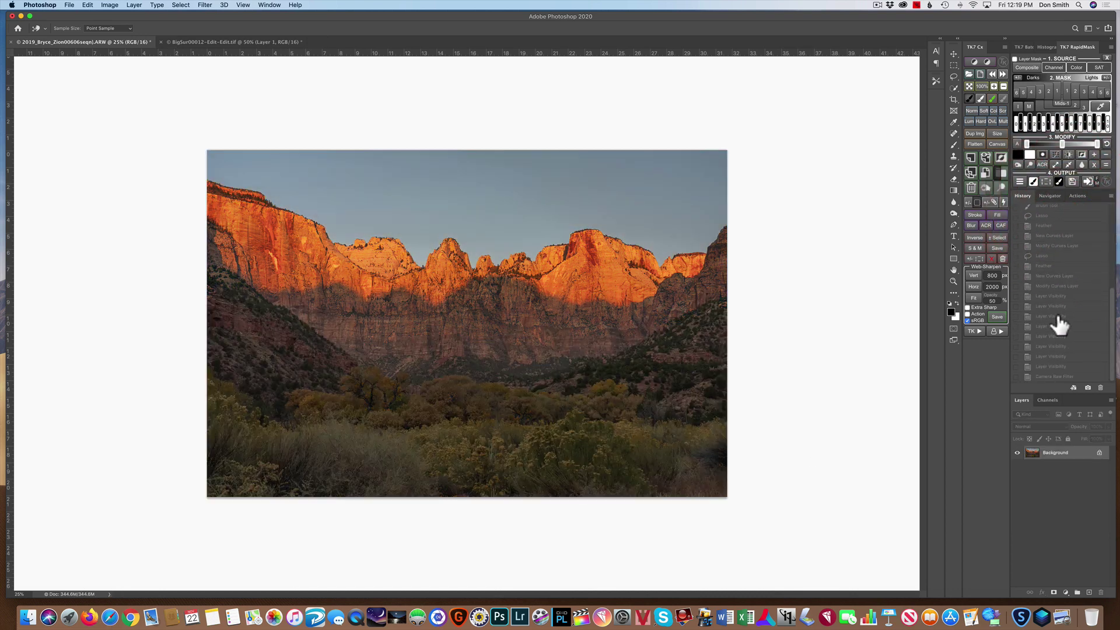
left_click(1052, 378)
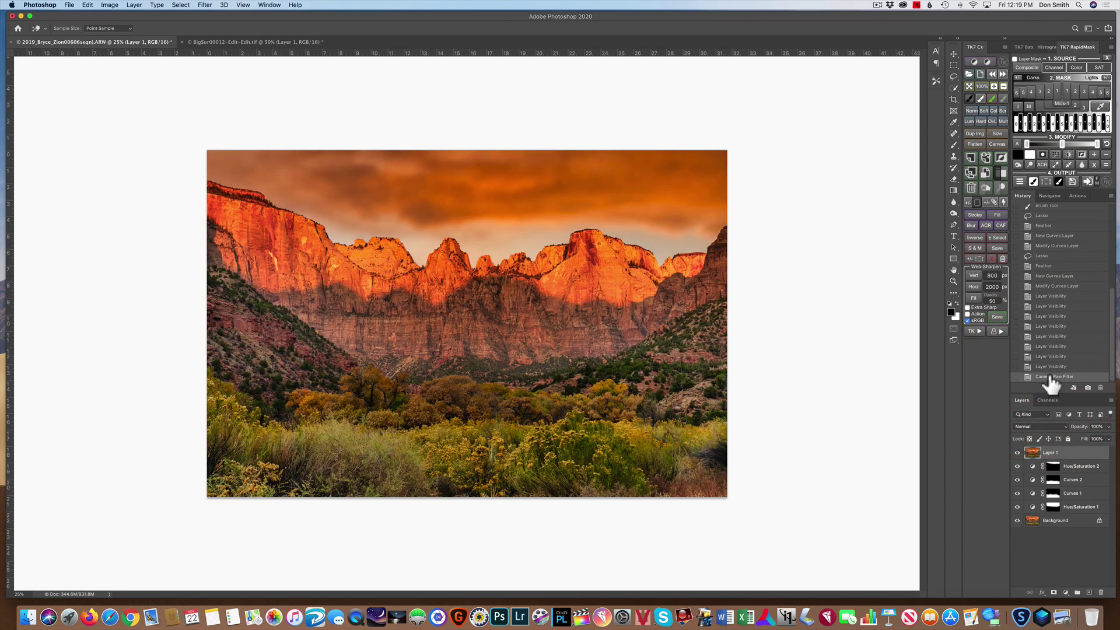
Switch to the BigSur00012 photo and compare its opening history state with the final Layer Visibility state
left_click(97, 43)
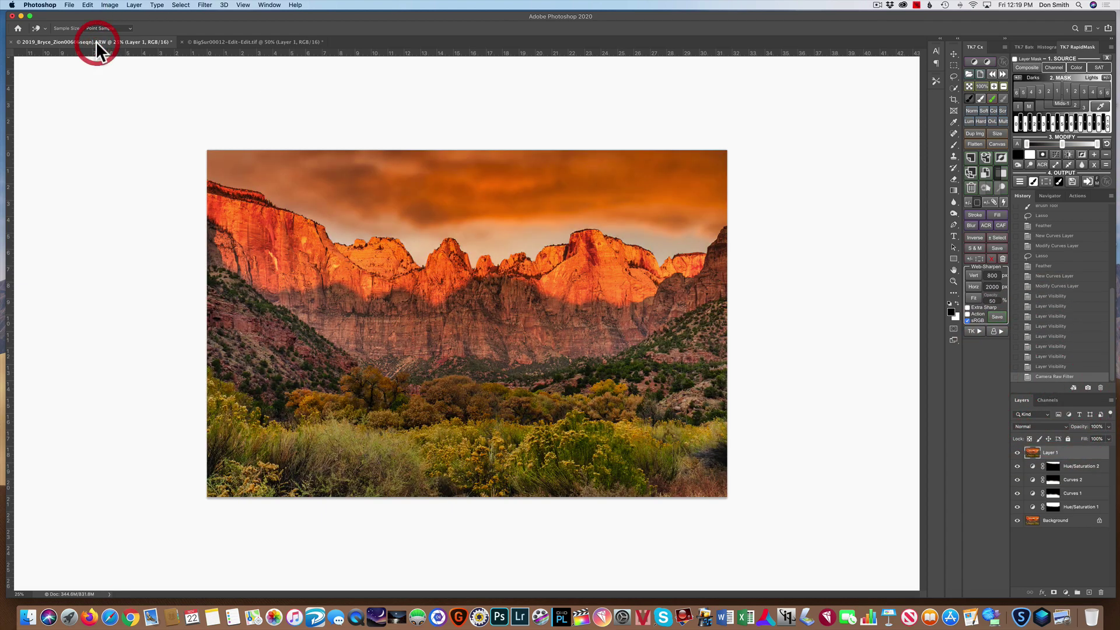
left_click(239, 42)
scroll(1050, 219, "up", 10)
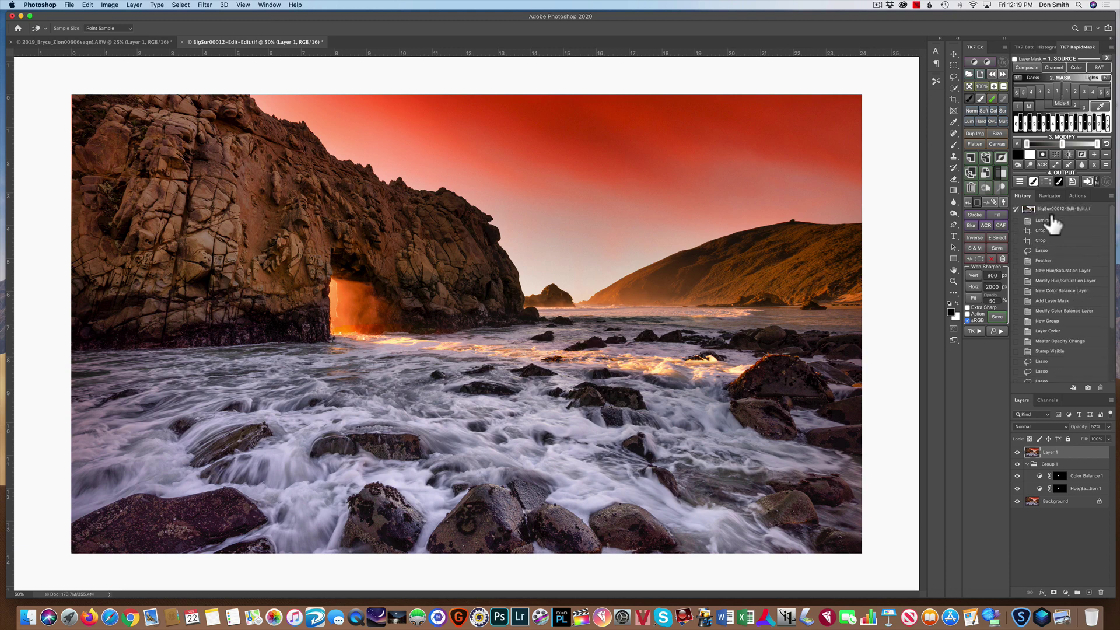
left_click(1050, 211)
scroll(1046, 315, "down", 3)
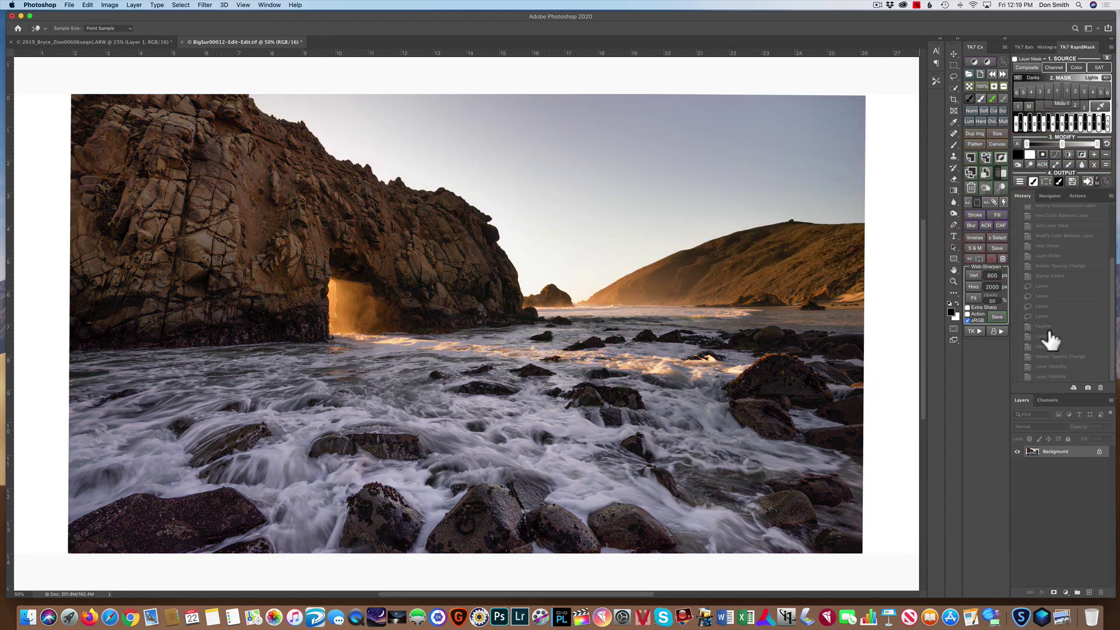
left_click(1048, 378)
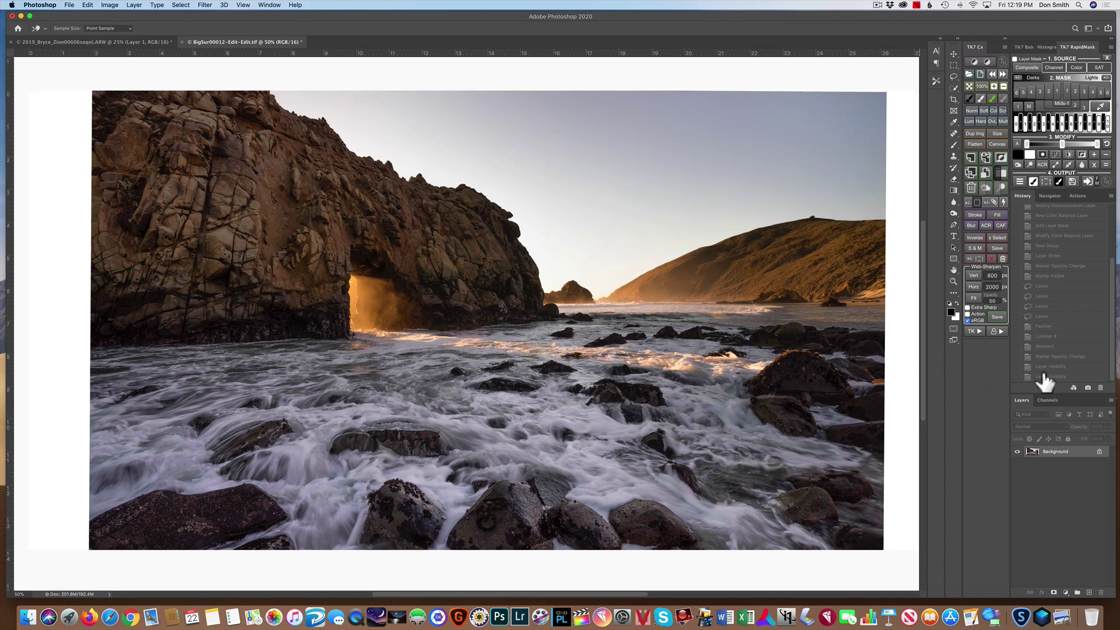
left_click(1044, 376)
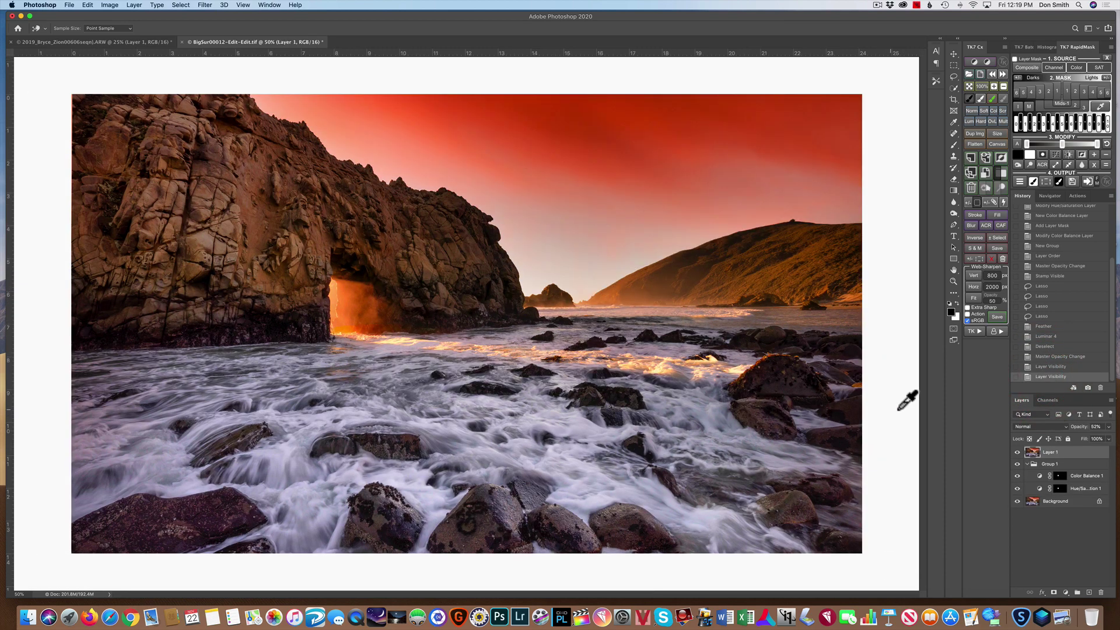